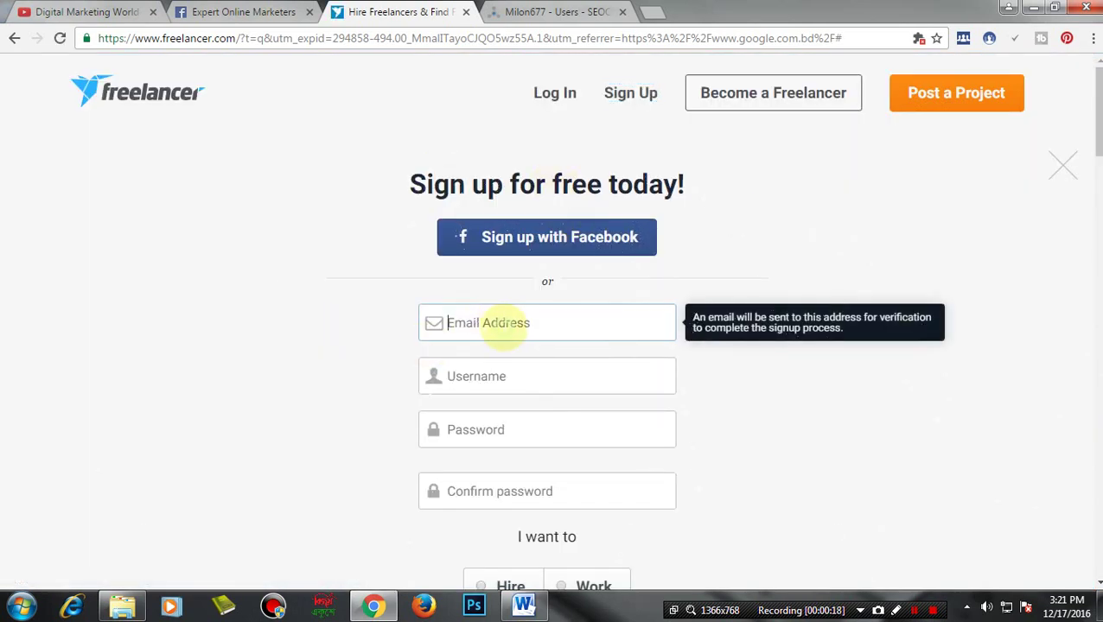
Step: Enter a valid e-mail address and then a username on the Freelancer sign-up form
left_click(506, 331)
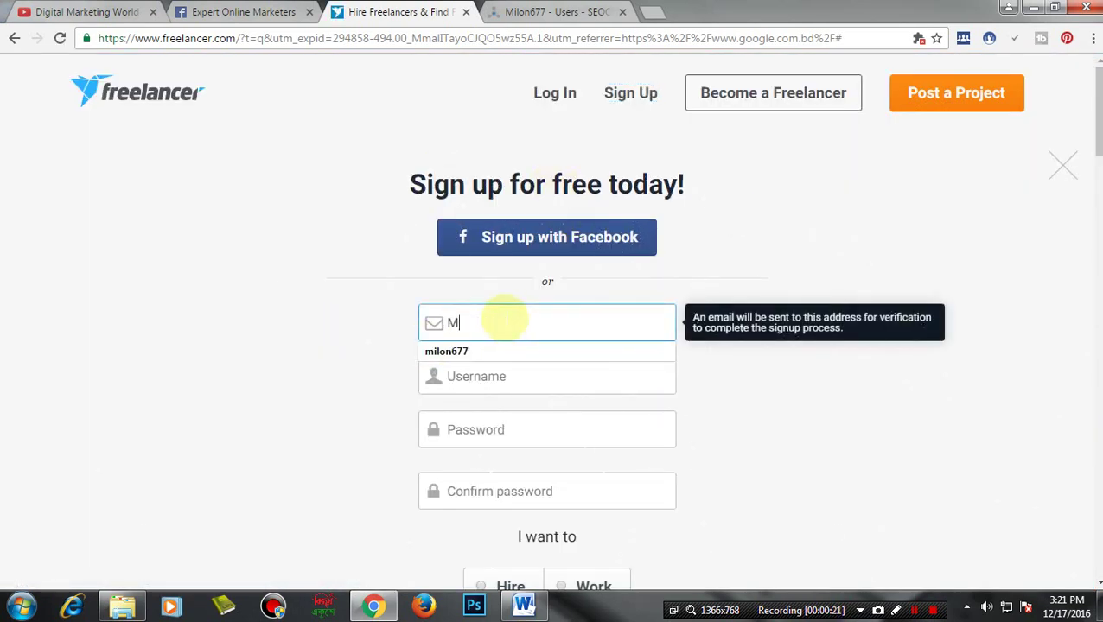
key("BackSpace")
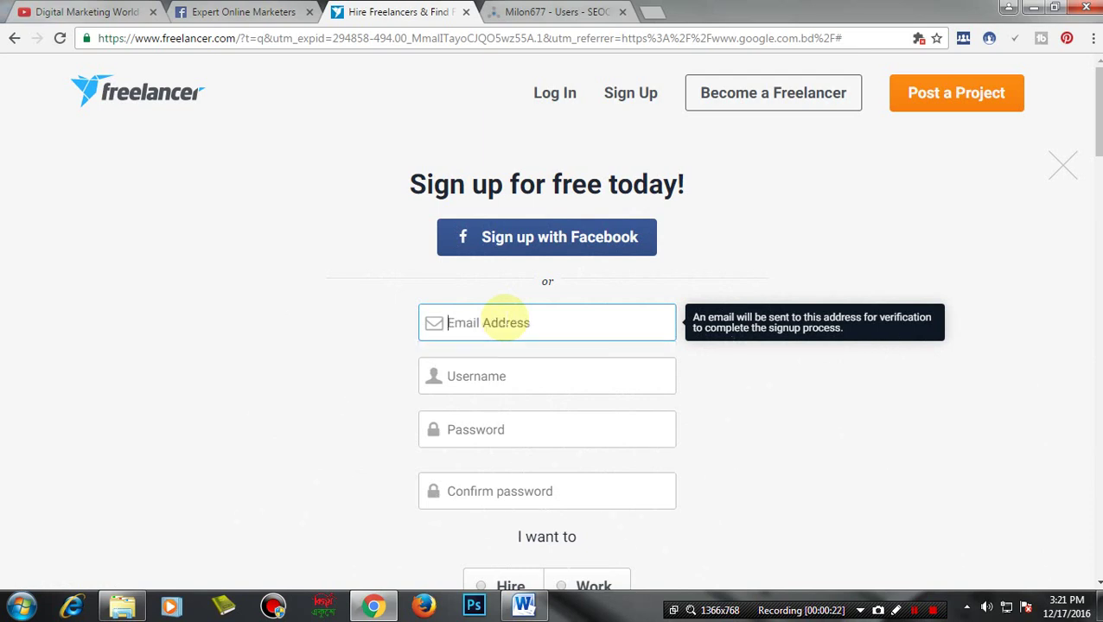
type("MR.MI")
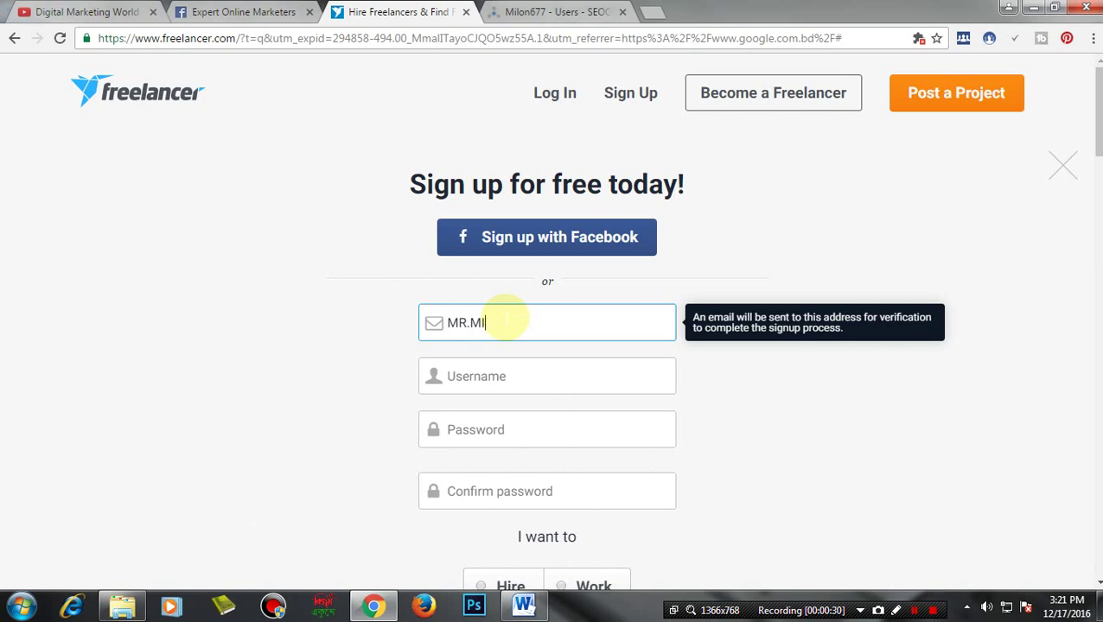
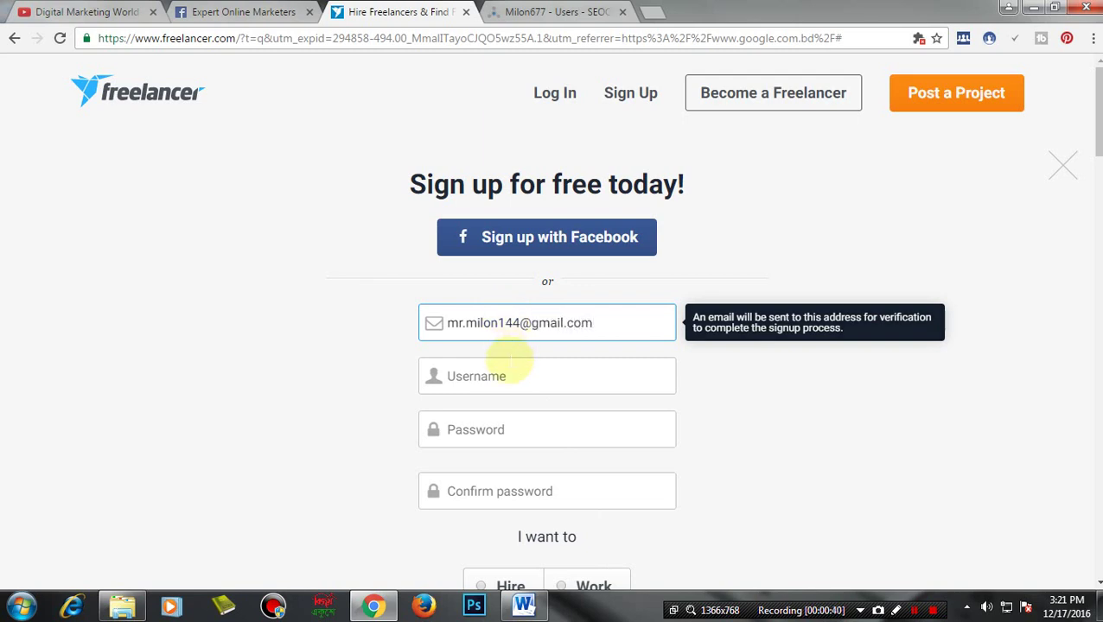
mouse_move(514, 376)
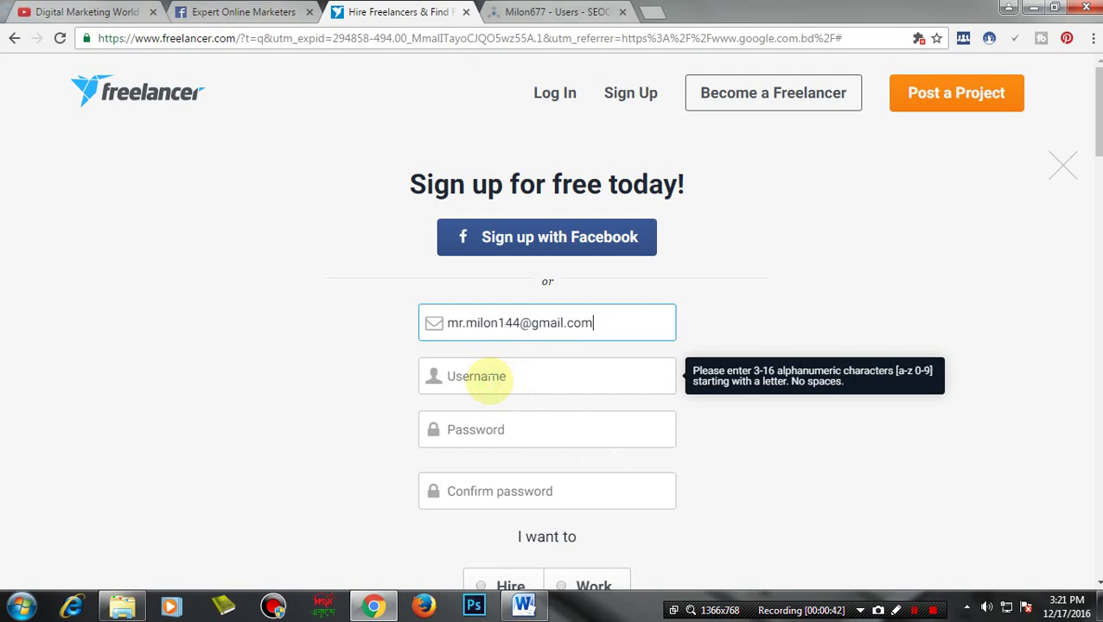
left_click(489, 379)
type("m")
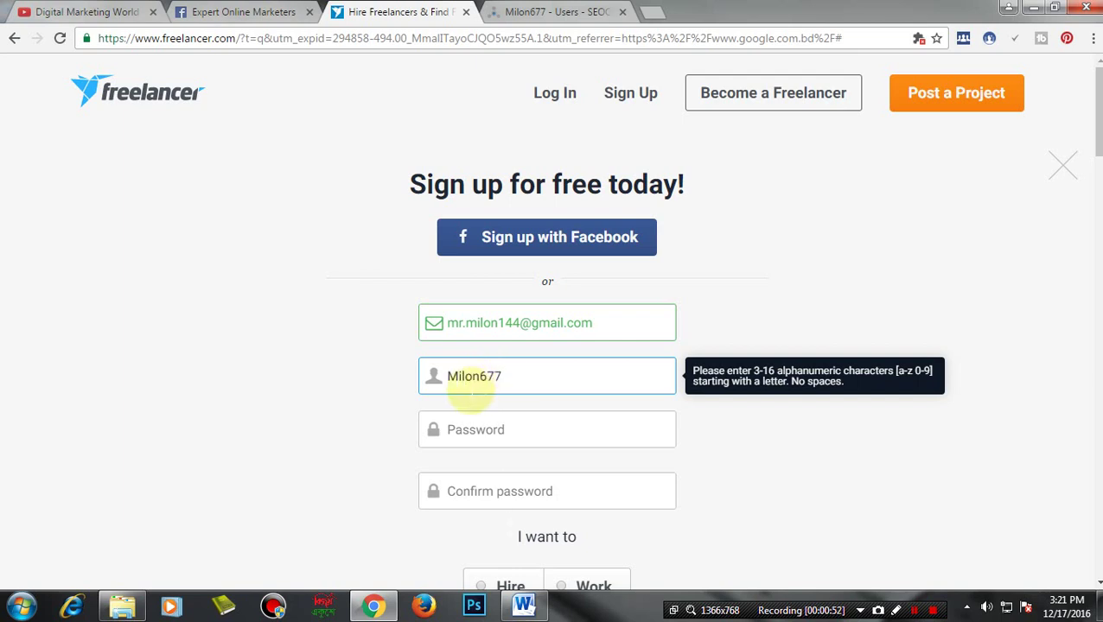
Step: Enter the account password in both the Password and Confirm password fields
left_click(482, 428)
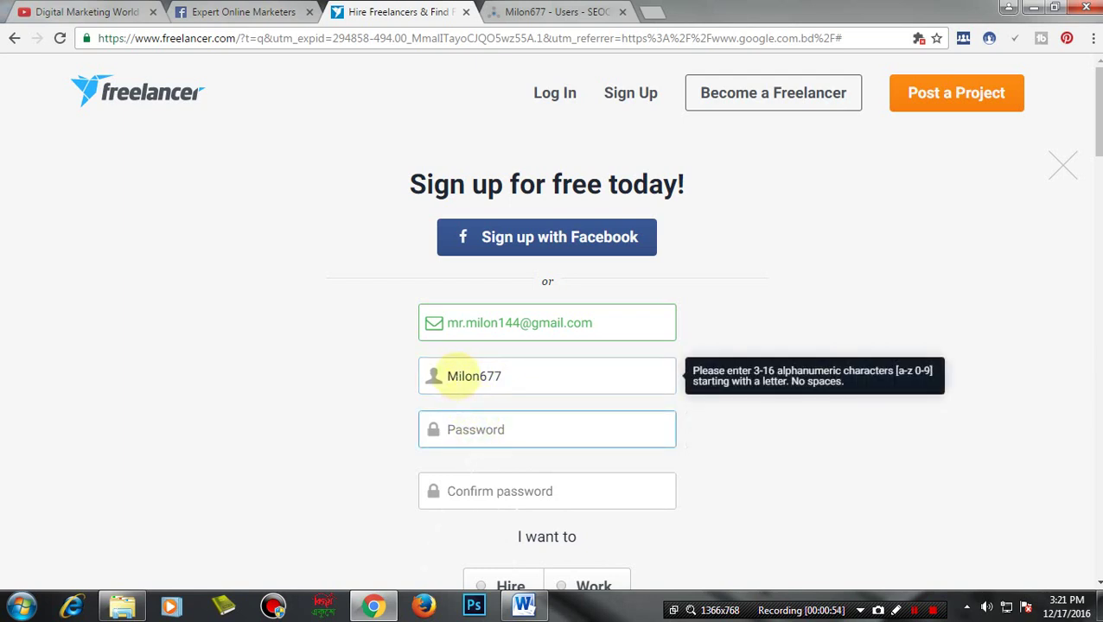
left_click(476, 428)
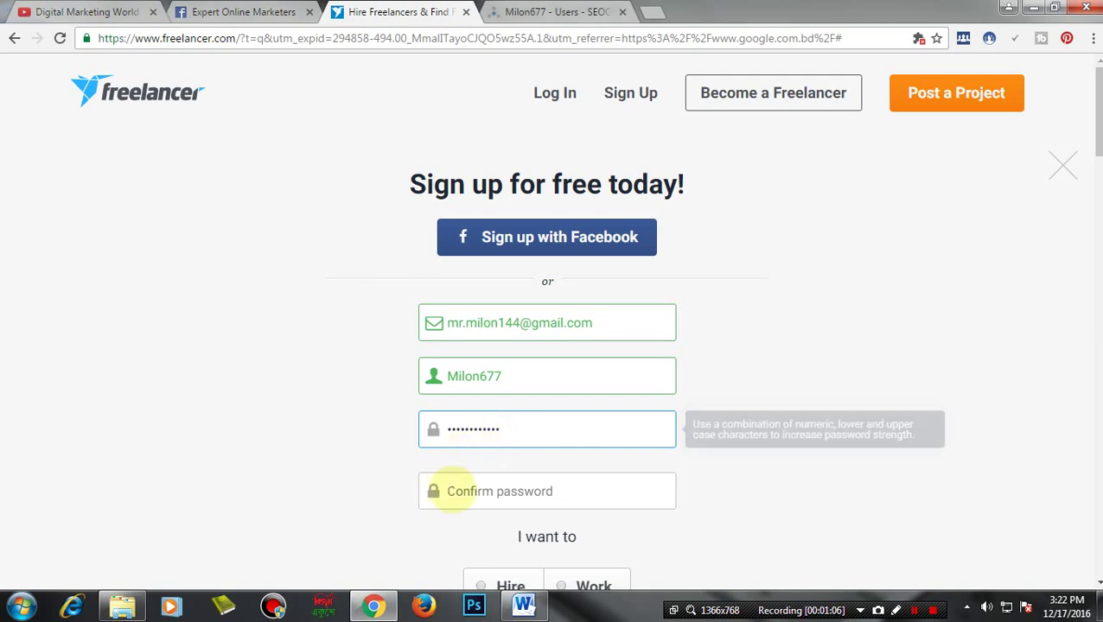
left_click(460, 490)
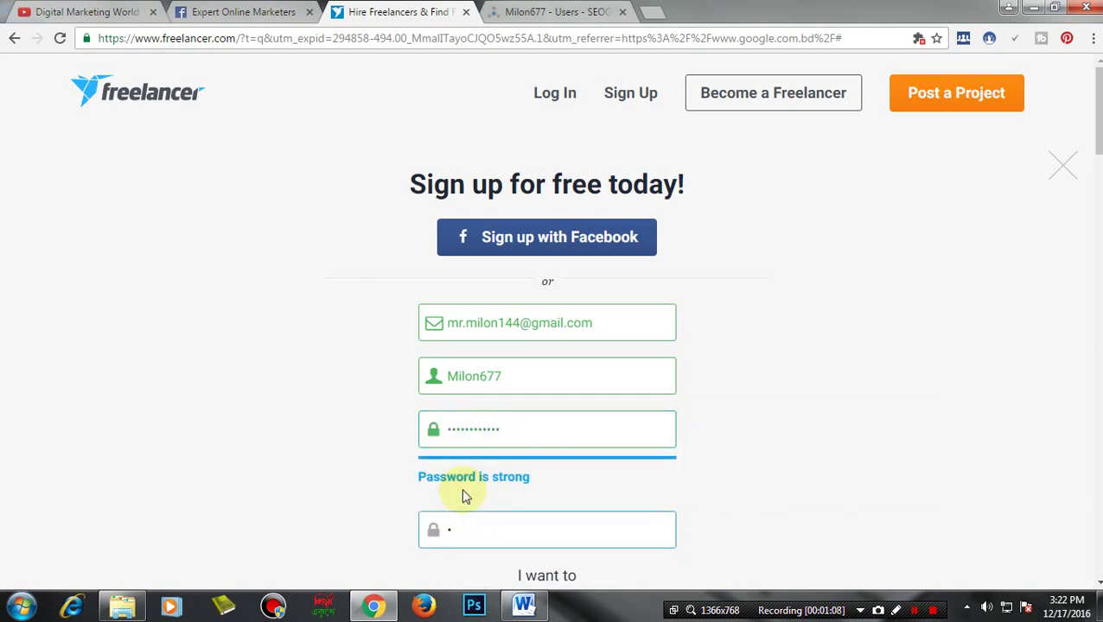
Step: Choose Work rather than Hire and submit the new account
scroll(456, 480, "down", 3)
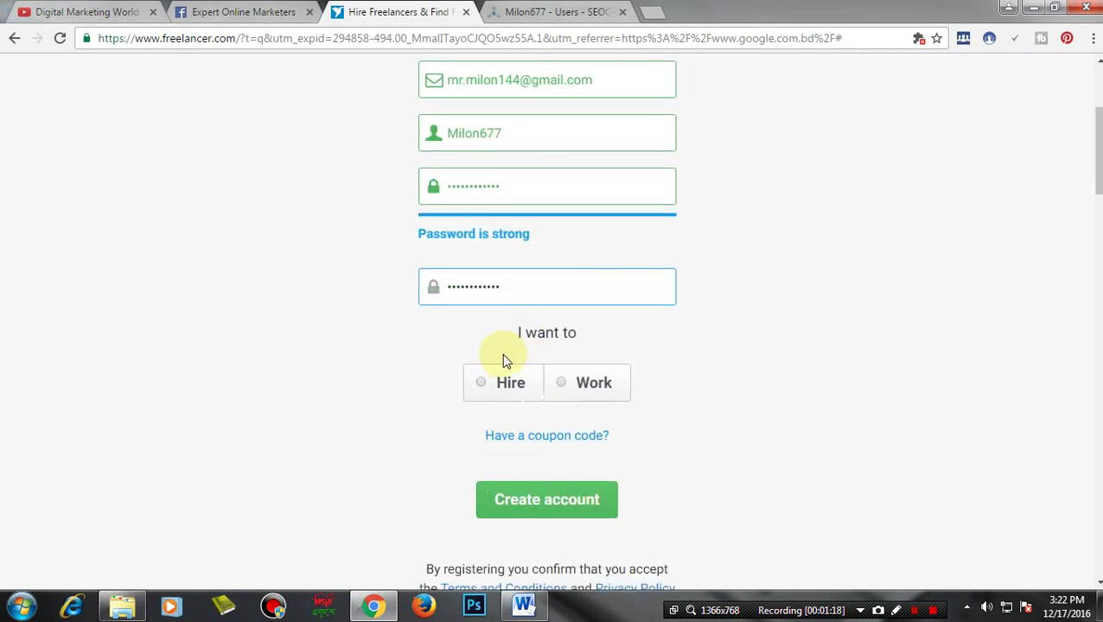
left_click(562, 387)
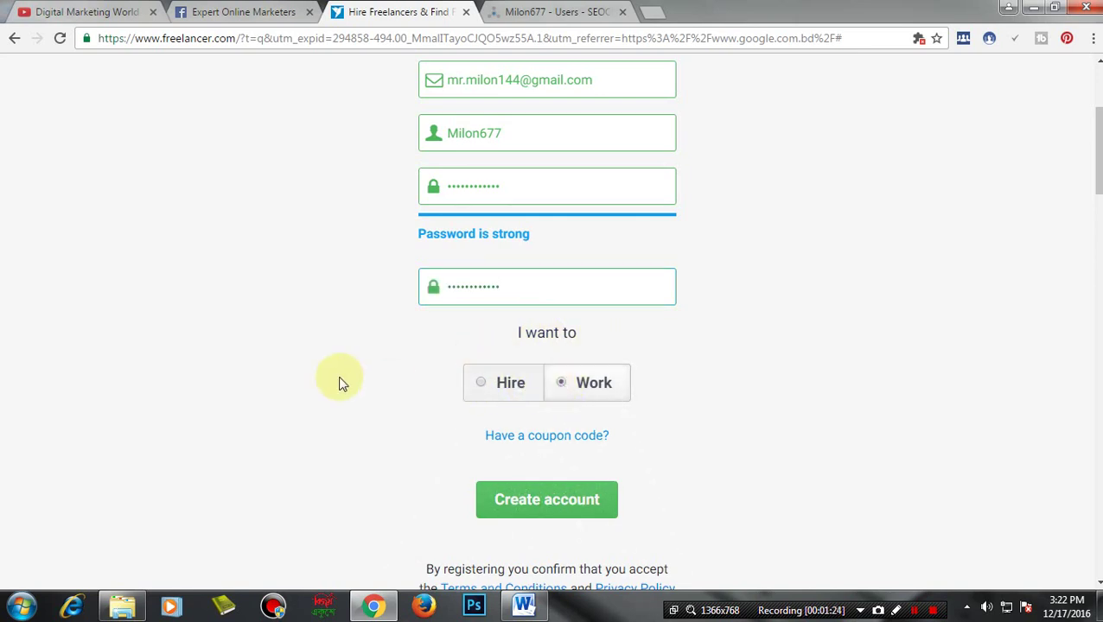
scroll(363, 402, "down", 1)
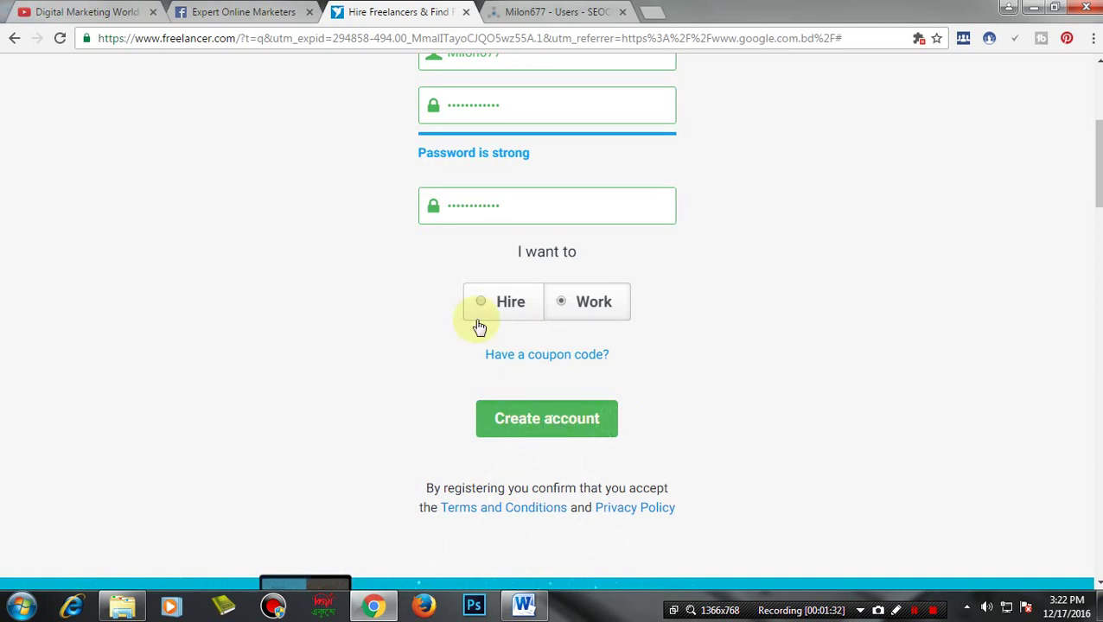
scroll(405, 350, "down", 1)
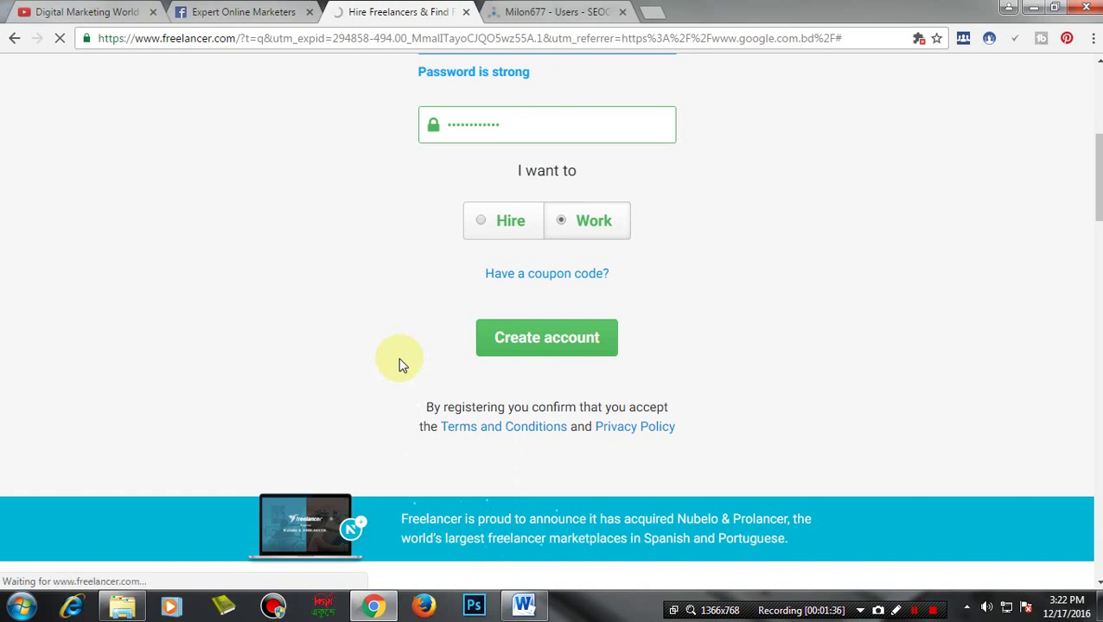
Step: Let Chrome save the new account's password
scroll(400, 364, "up", 4)
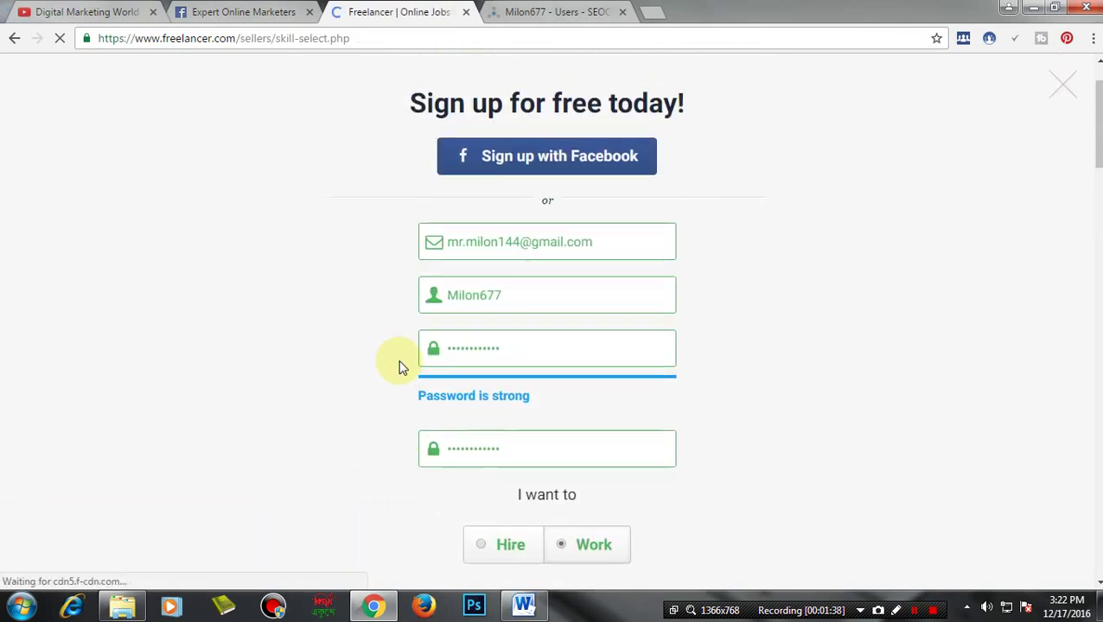
scroll(399, 367, "up", 1)
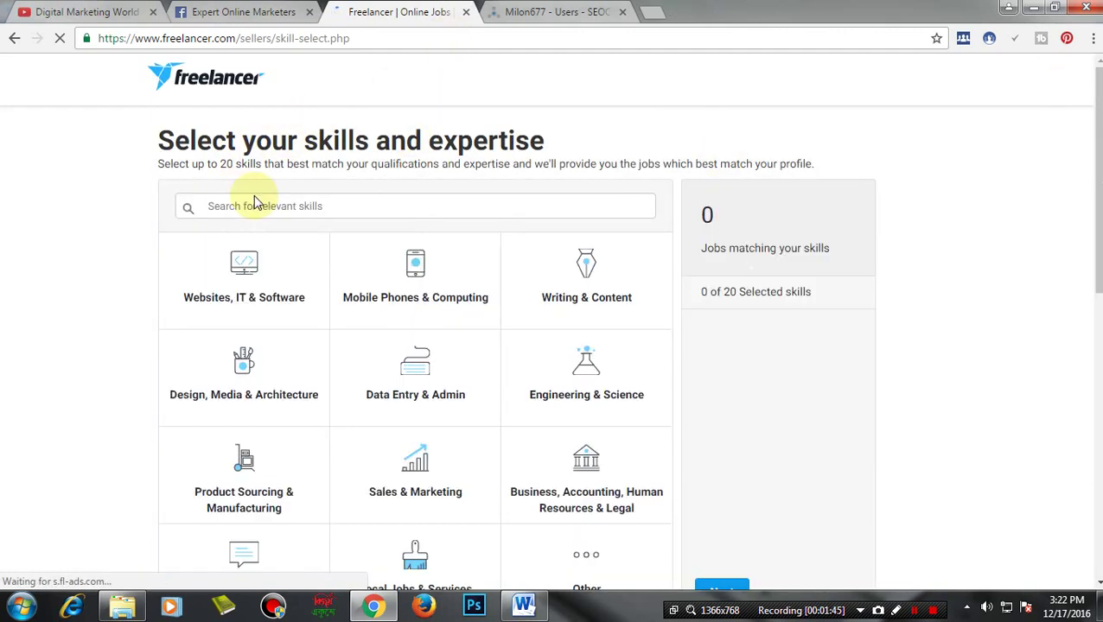
scroll(147, 242, "down", 1)
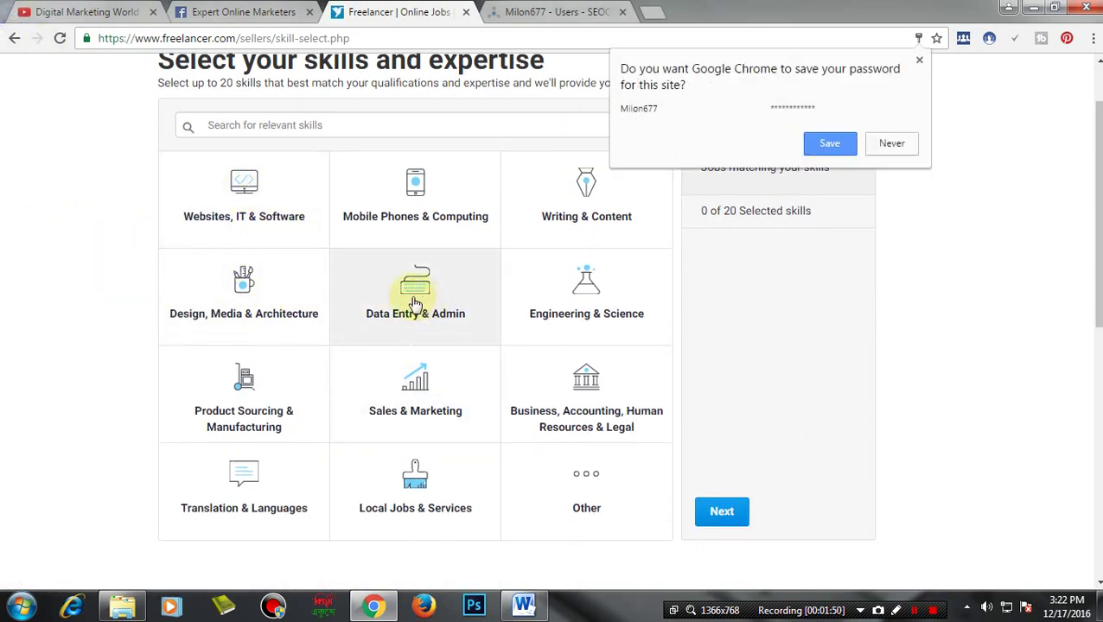
left_click(826, 142)
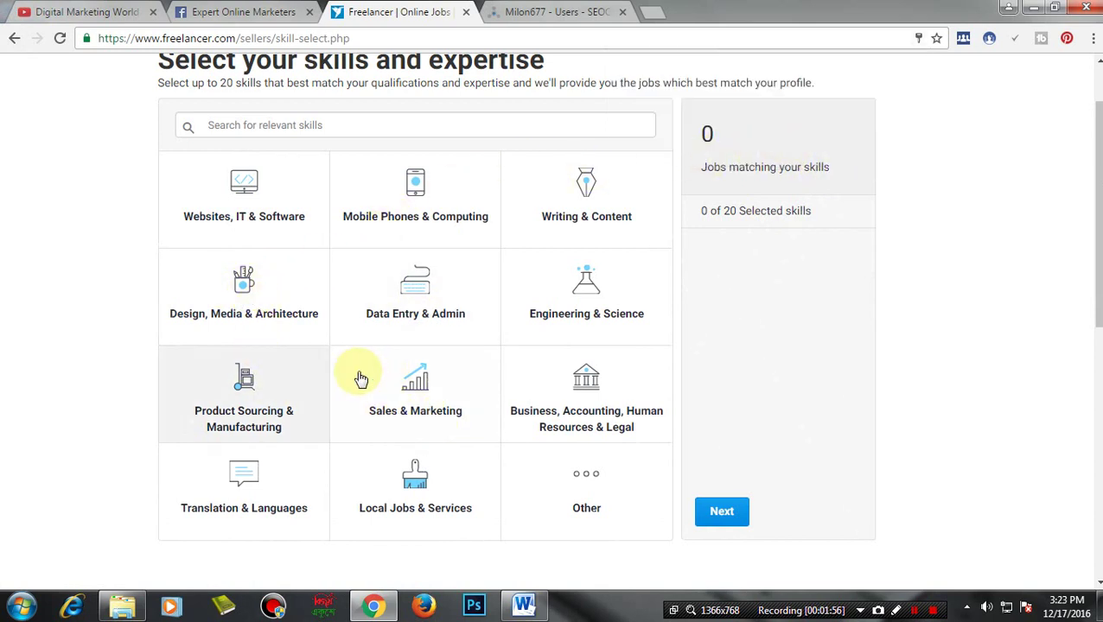
Step: Open the Design, Media & Architecture skill category
scroll(319, 381, "down", 1)
scroll(246, 260, "down", 1)
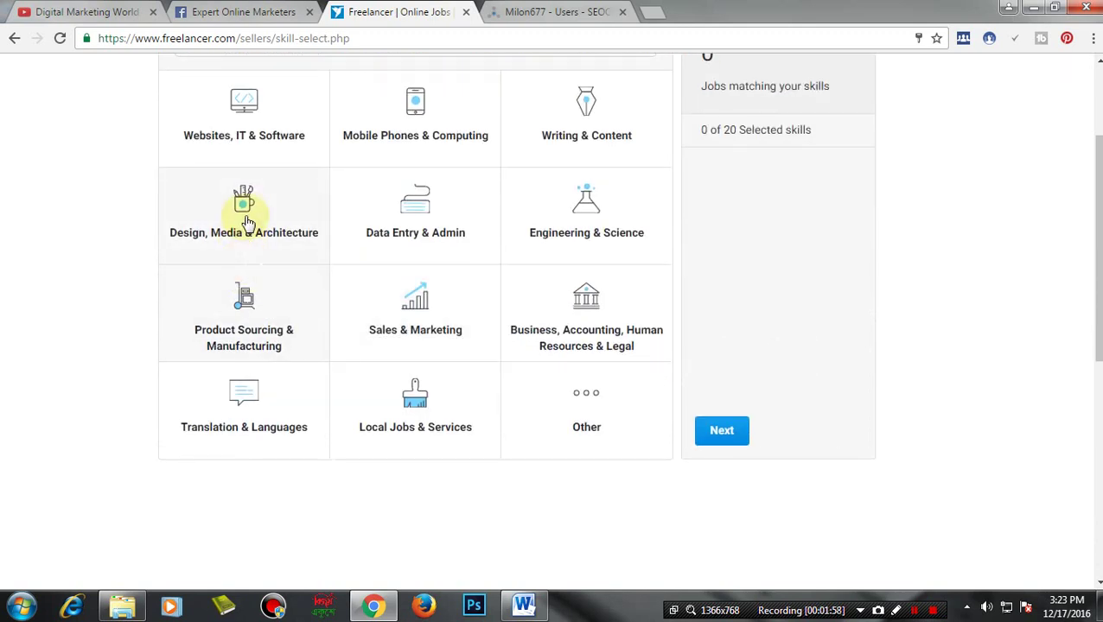
left_click(317, 228)
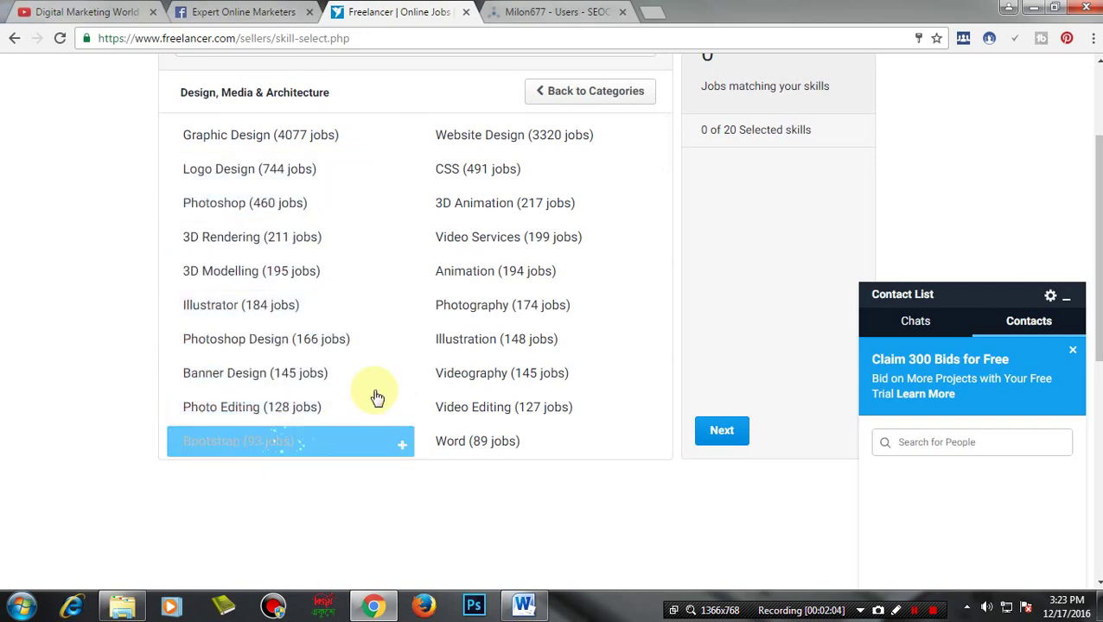
Step: Browse the Design, Media & Architecture skills, then switch to the Data Entry & Admin category
scroll(369, 367, "down", 1)
scroll(400, 313, "down", 4)
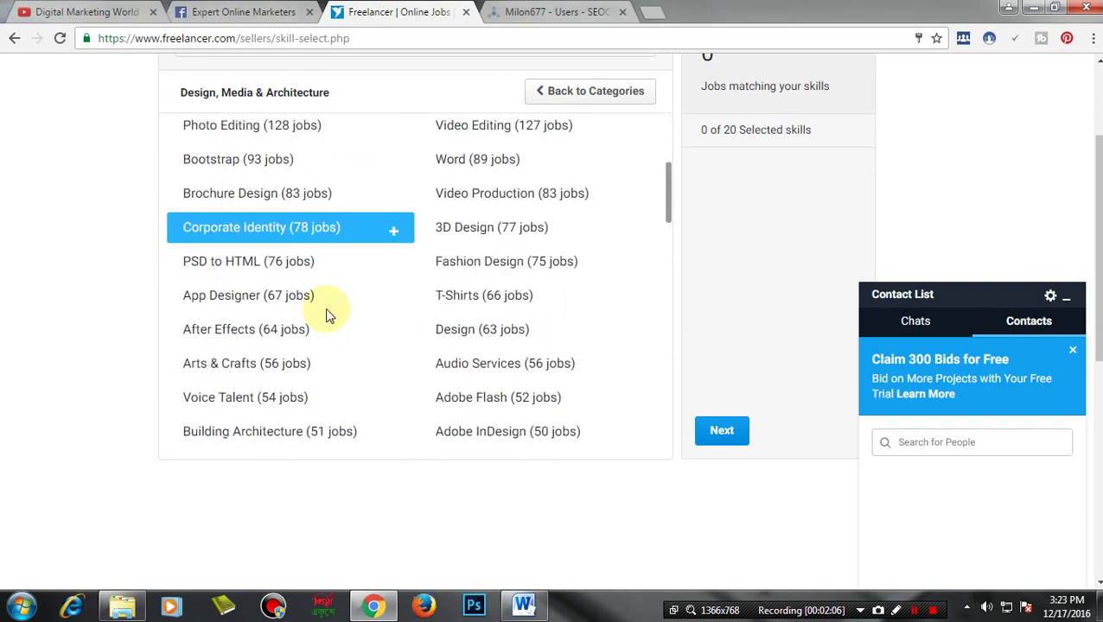
scroll(277, 322, "down", 6)
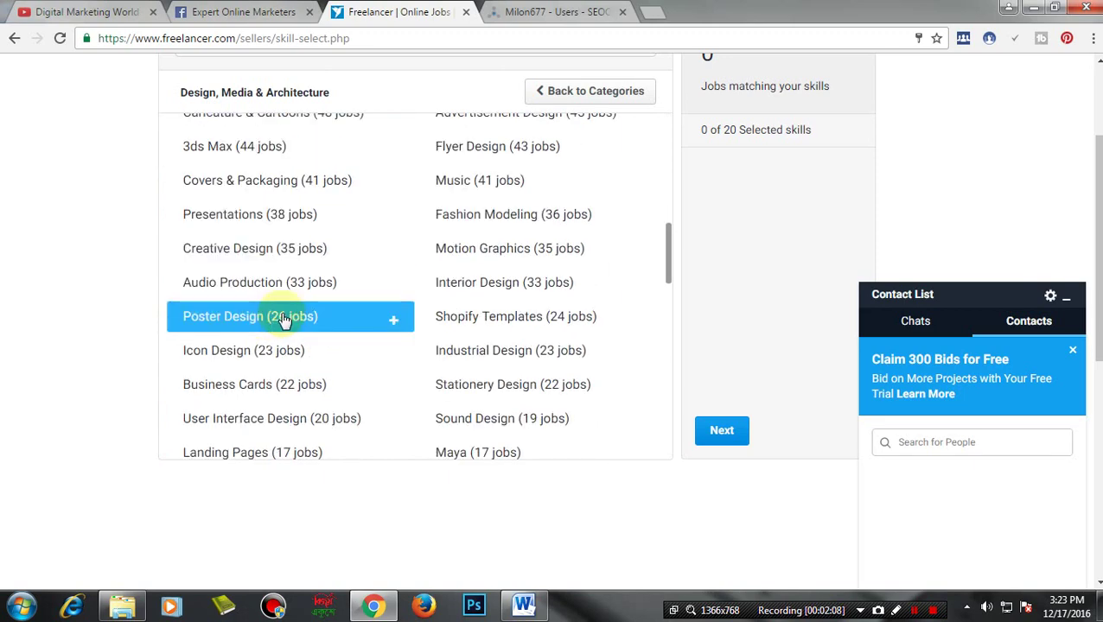
scroll(285, 322, "down", 3)
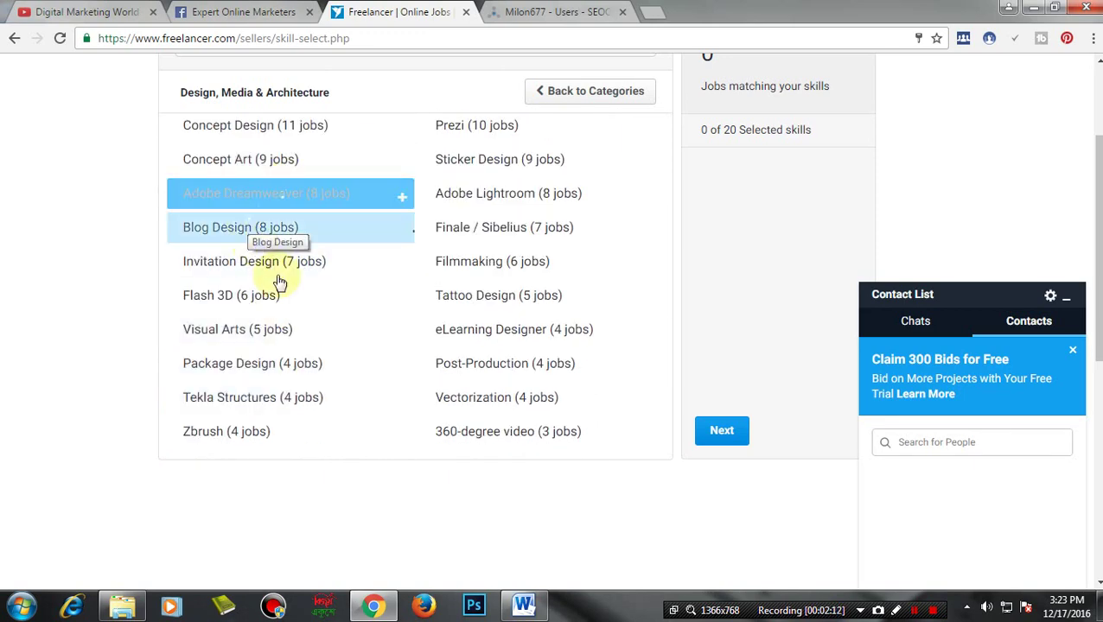
scroll(283, 287, "down", 1)
scroll(536, 275, "up", 4)
scroll(537, 273, "up", 3)
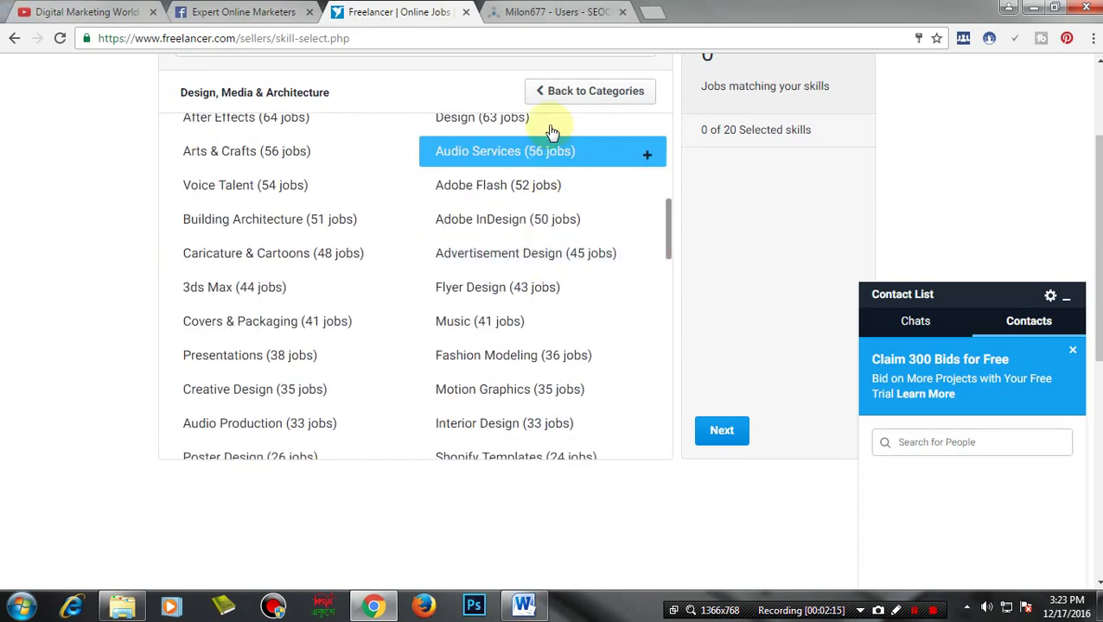
left_click(553, 97)
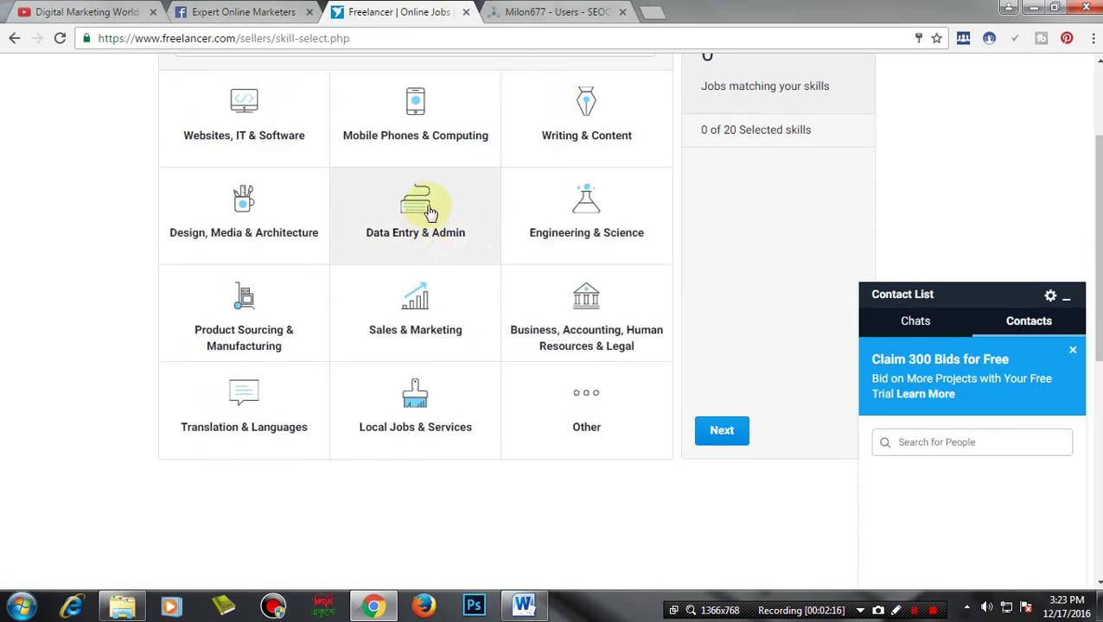
left_click(430, 212)
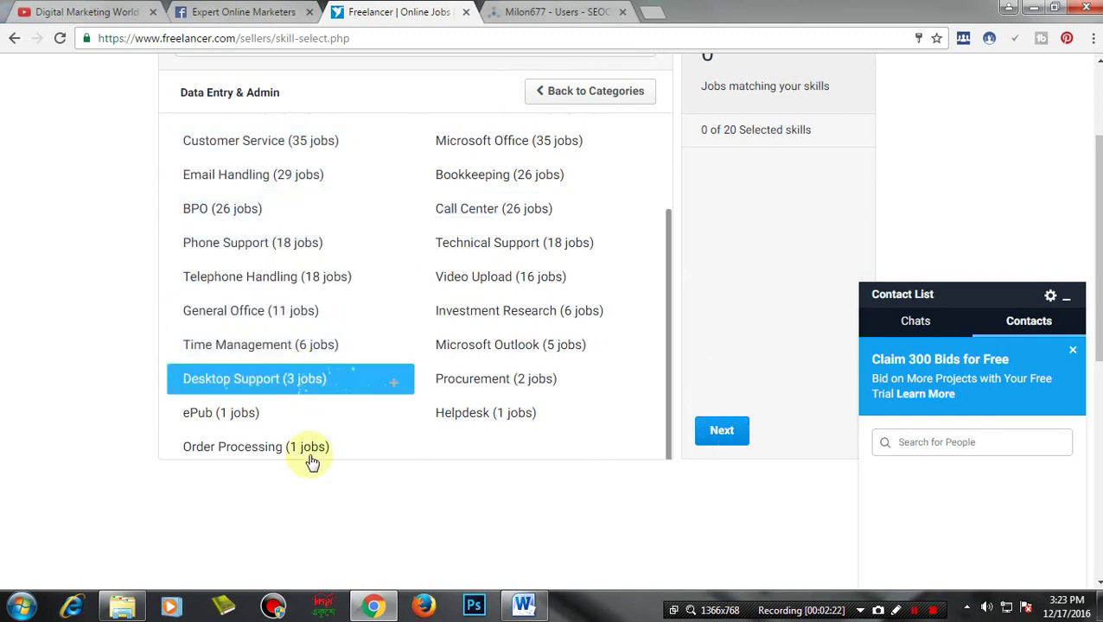
Step: Select Microsoft Office, Video Upload, Microsoft Outlook and Order Processing, then return to categories
left_click(511, 142)
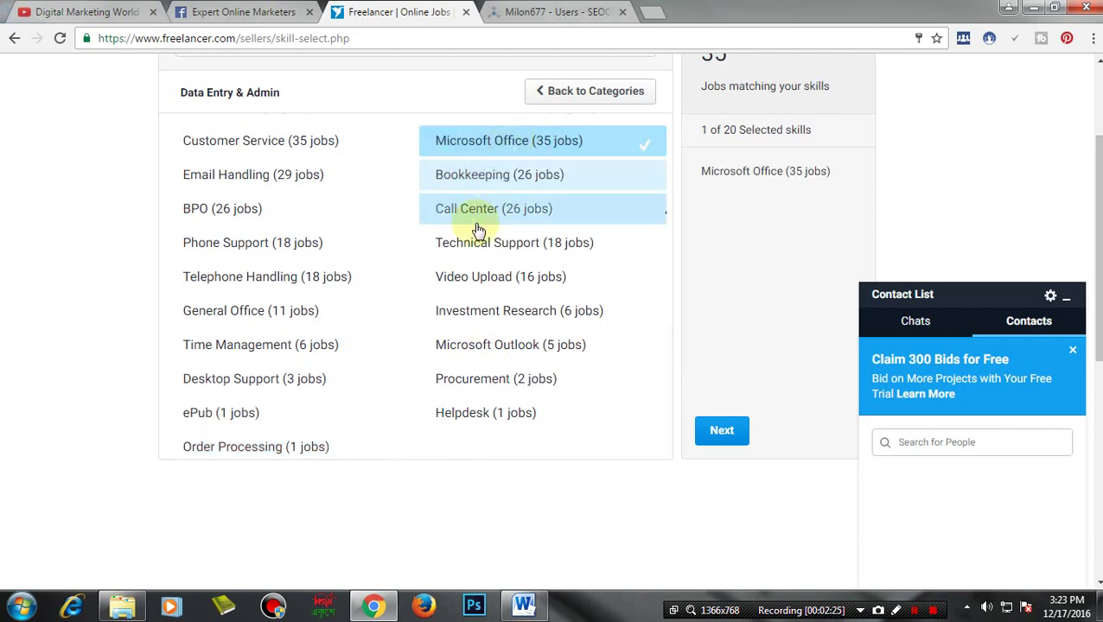
left_click(516, 278)
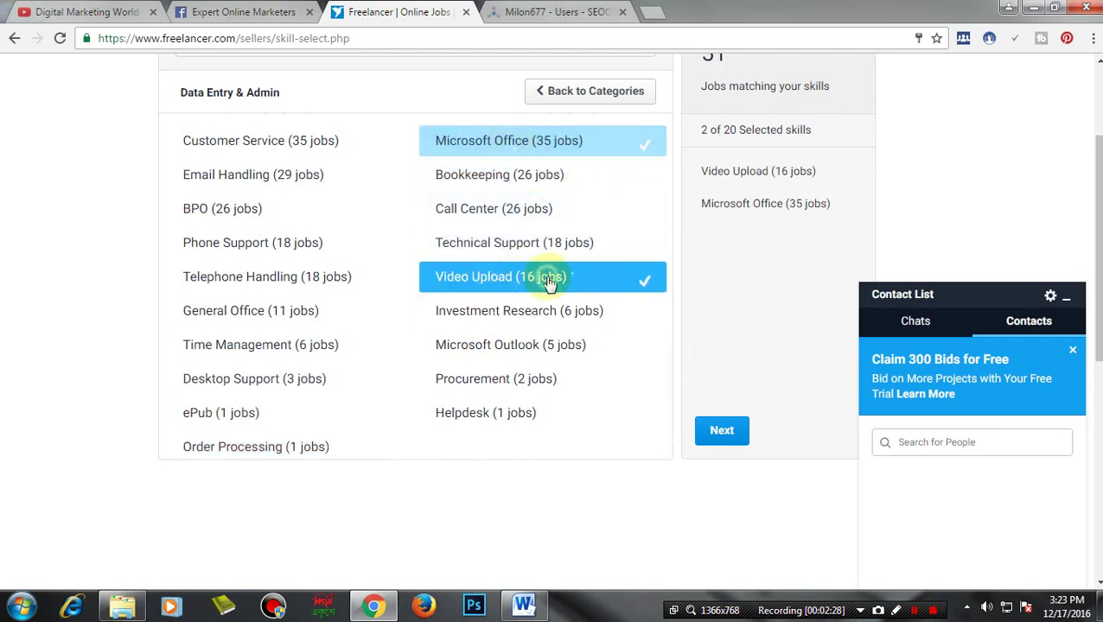
left_click(507, 355)
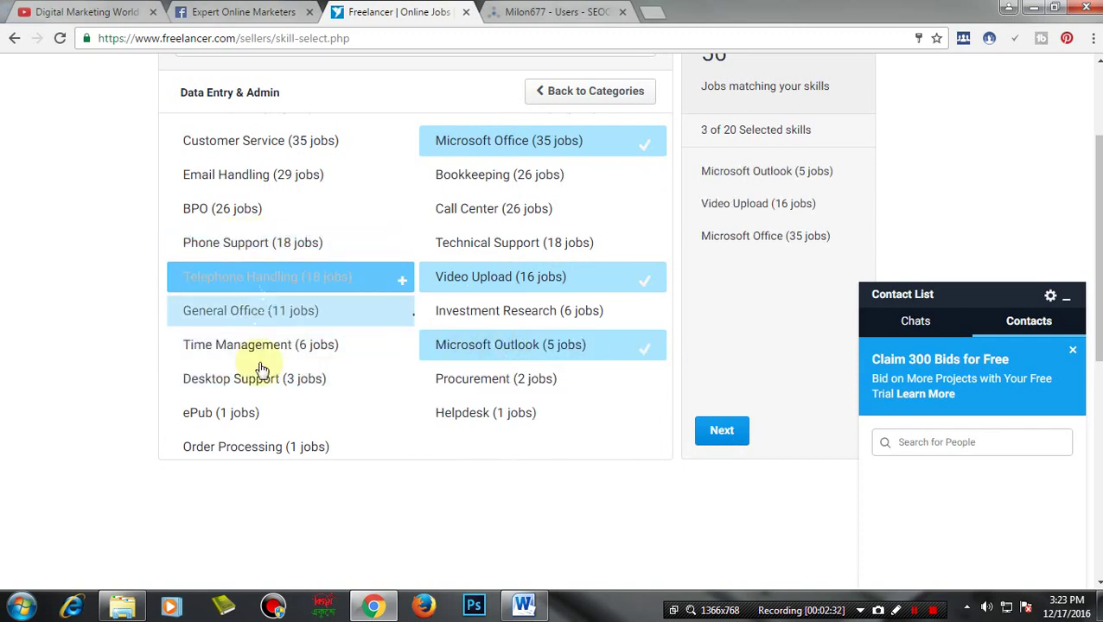
left_click(288, 447)
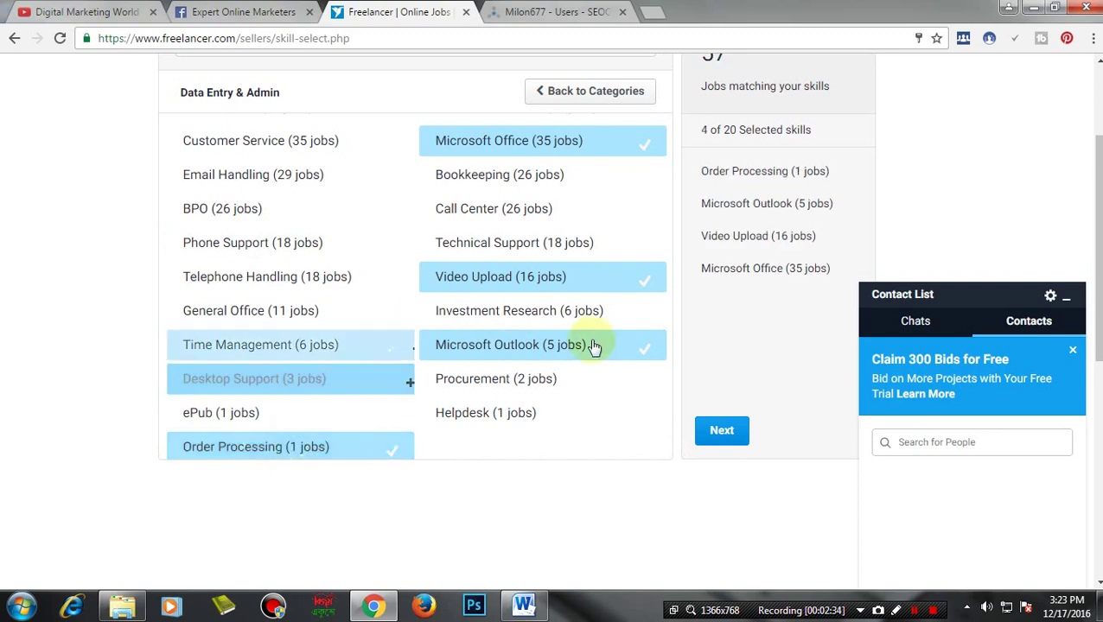
scroll(545, 173, "up", 2)
left_click(562, 90)
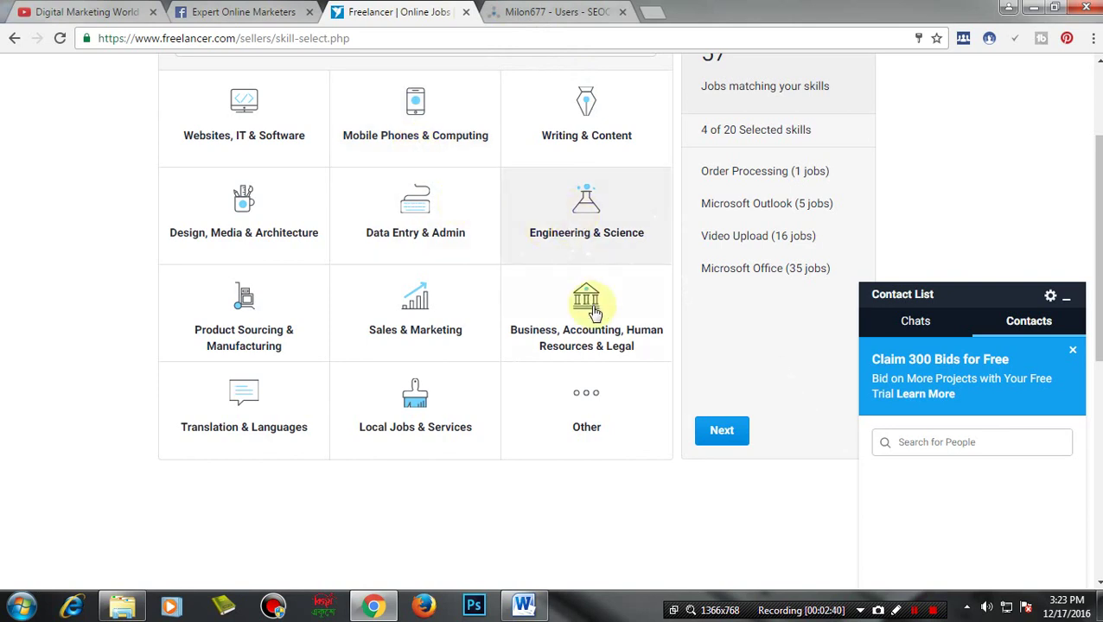
Step: In Sales & Marketing, select Internet, Facebook, Email, Search Engine and Affiliate Marketing, Marketing, Market Research
left_click(419, 304)
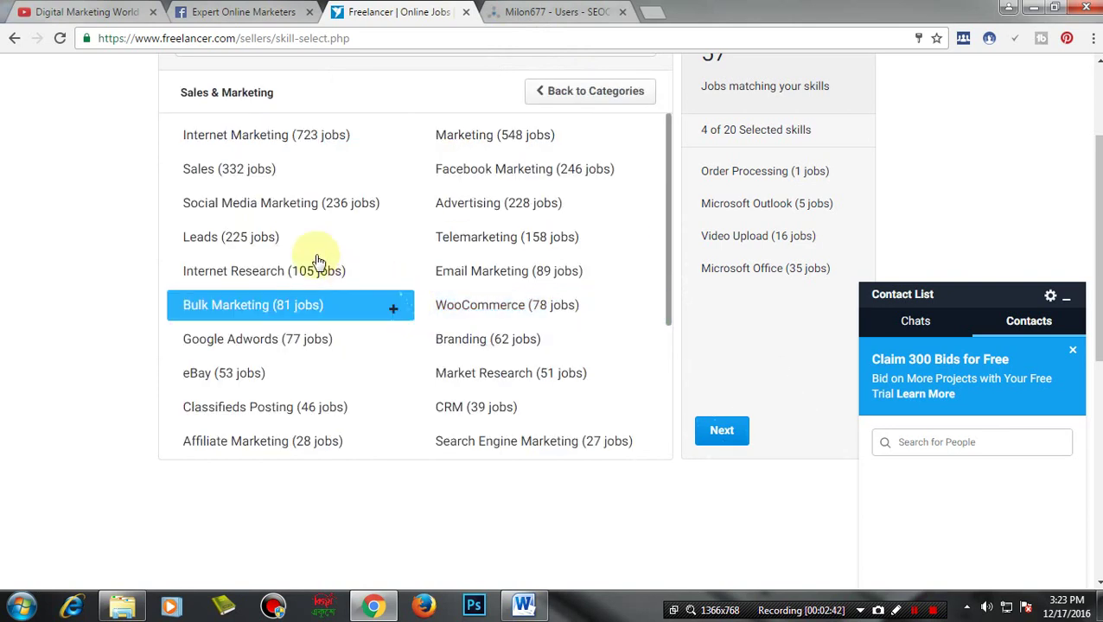
left_click(295, 136)
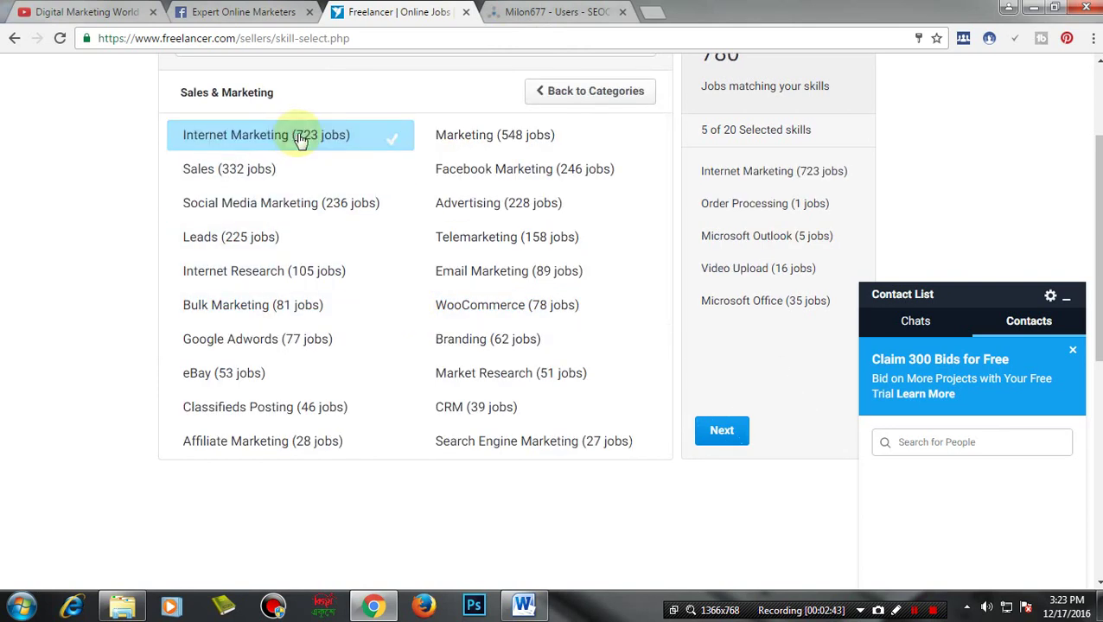
left_click(489, 135)
left_click(491, 169)
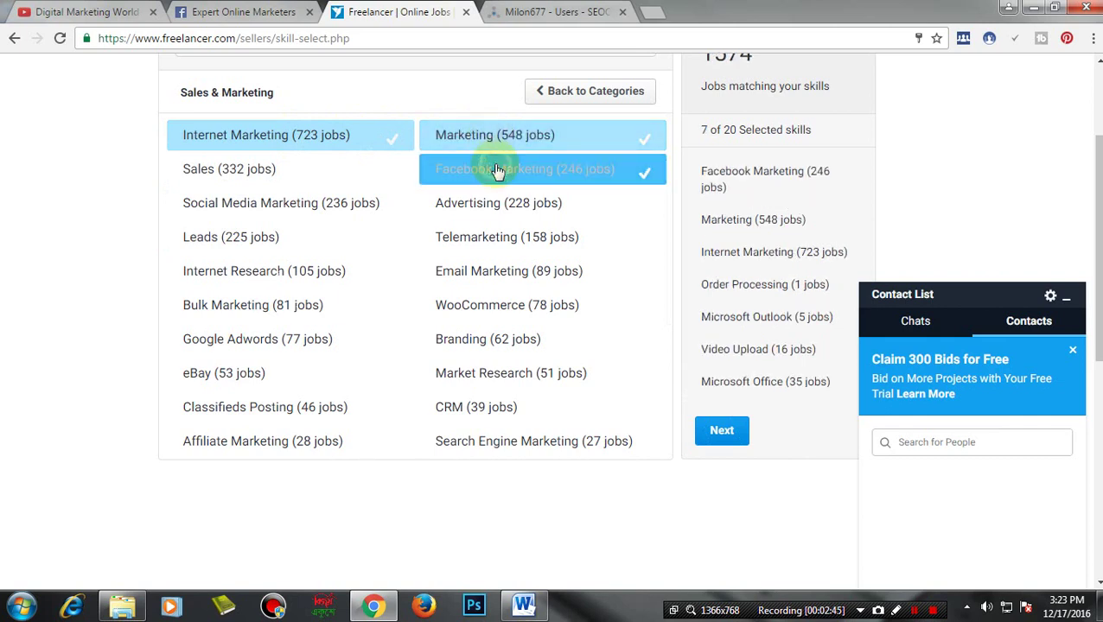
left_click(490, 274)
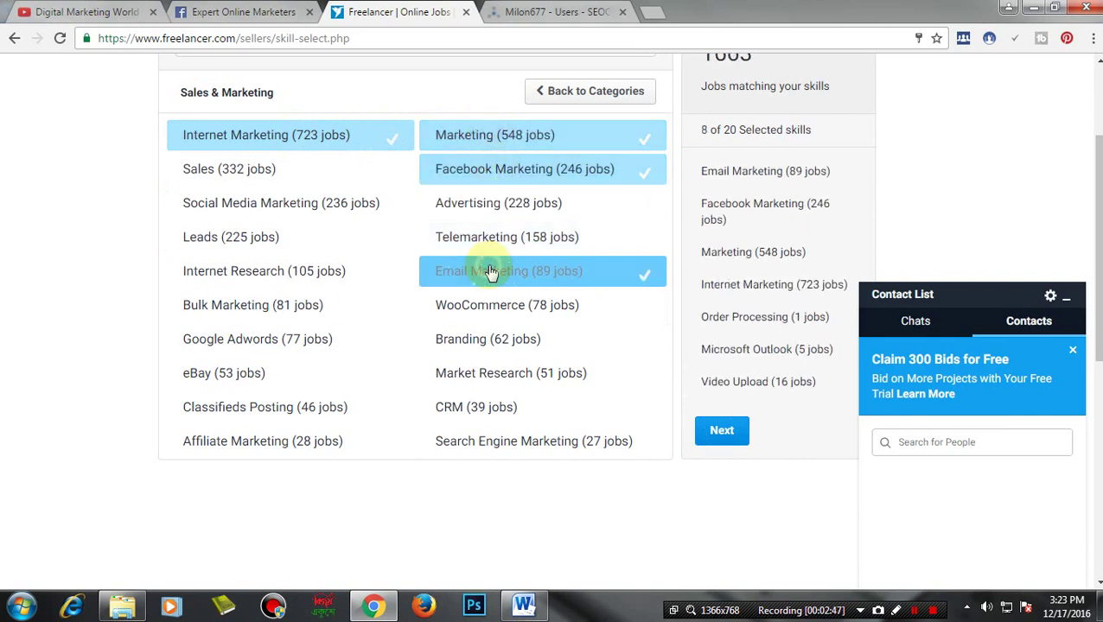
left_click(511, 379)
left_click(511, 444)
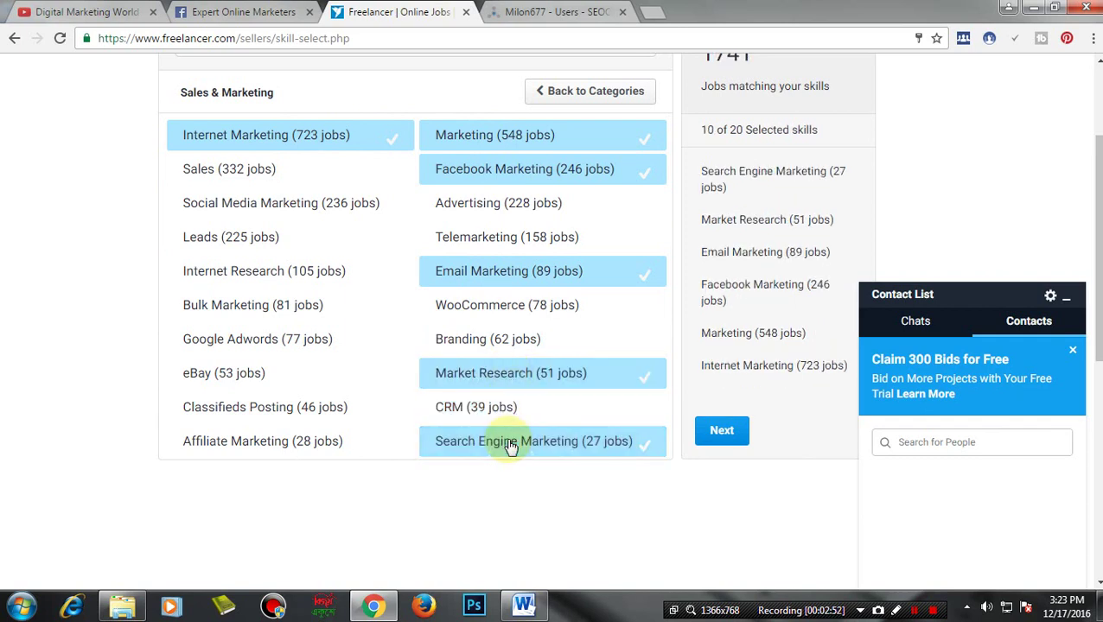
left_click(298, 446)
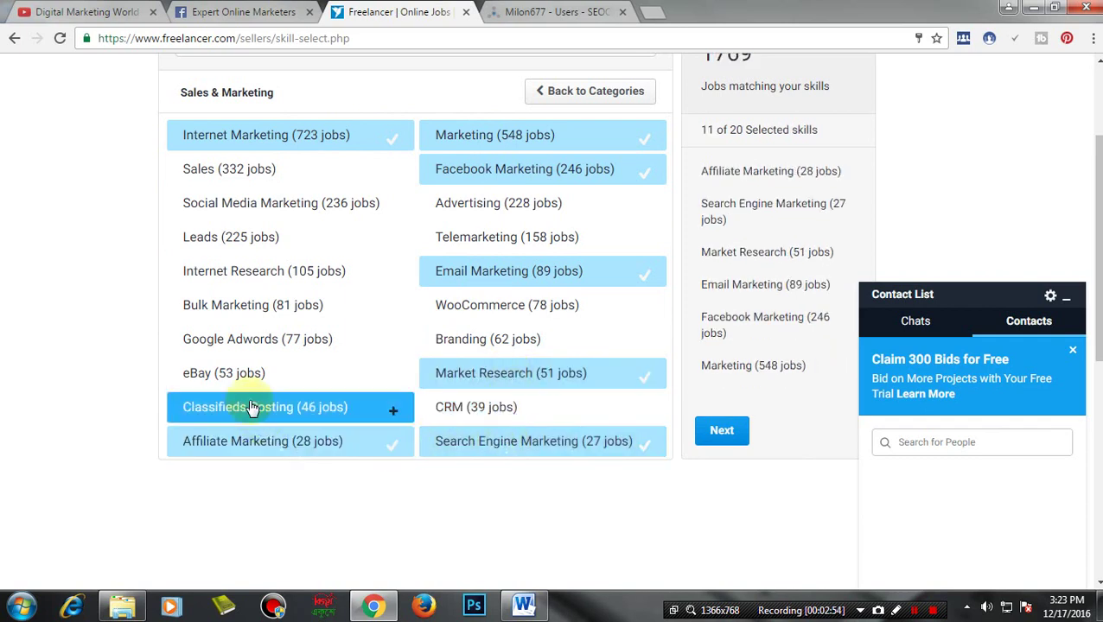
Step: Add Google Adwords, Internet Research, Social Media Marketing, Sales, Advertising, Branding and eBay, then continue
left_click(234, 342)
left_click(241, 270)
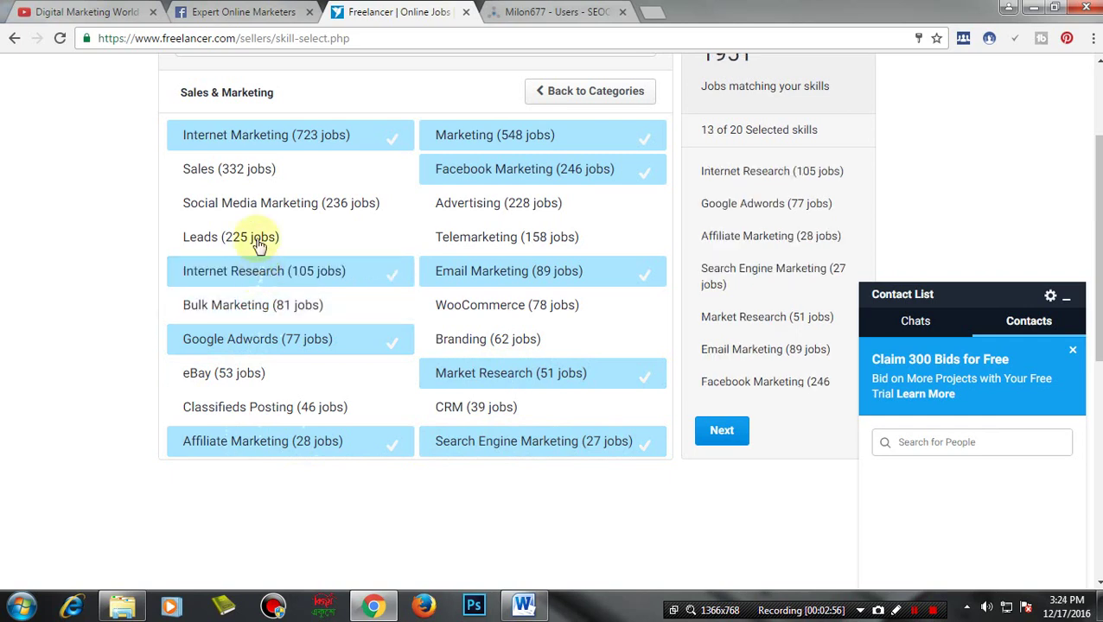
left_click(274, 205)
left_click(272, 172)
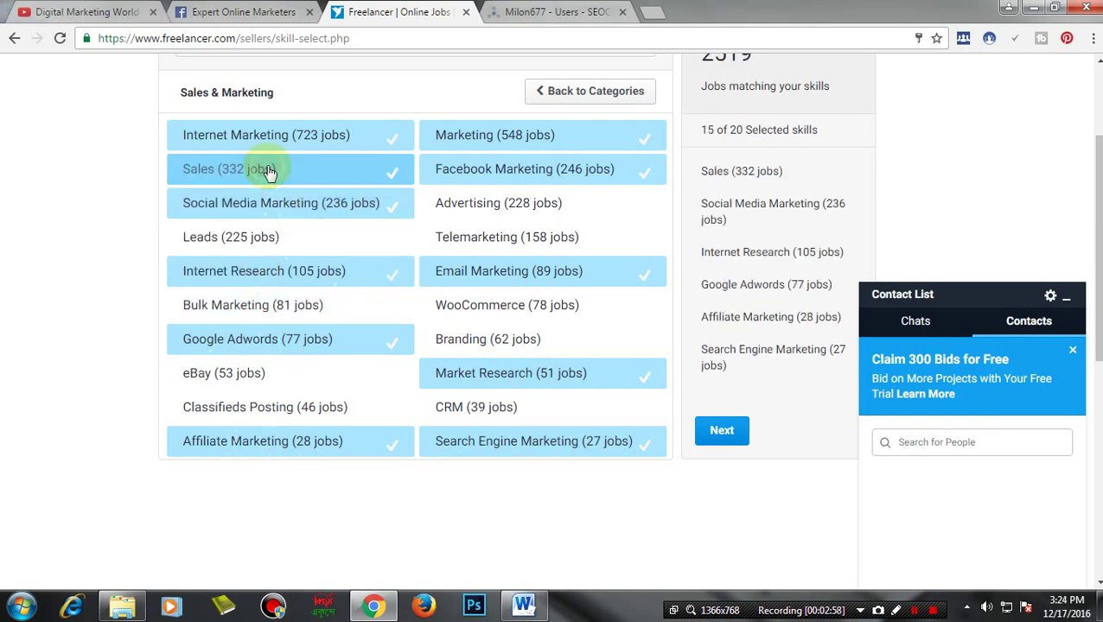
left_click(489, 204)
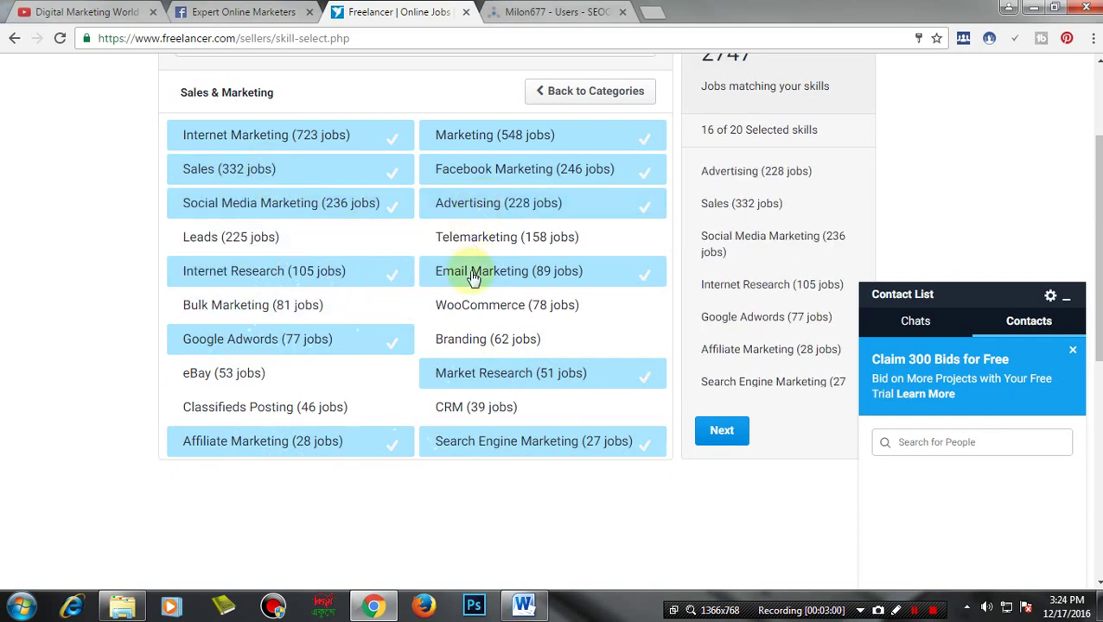
left_click(493, 347)
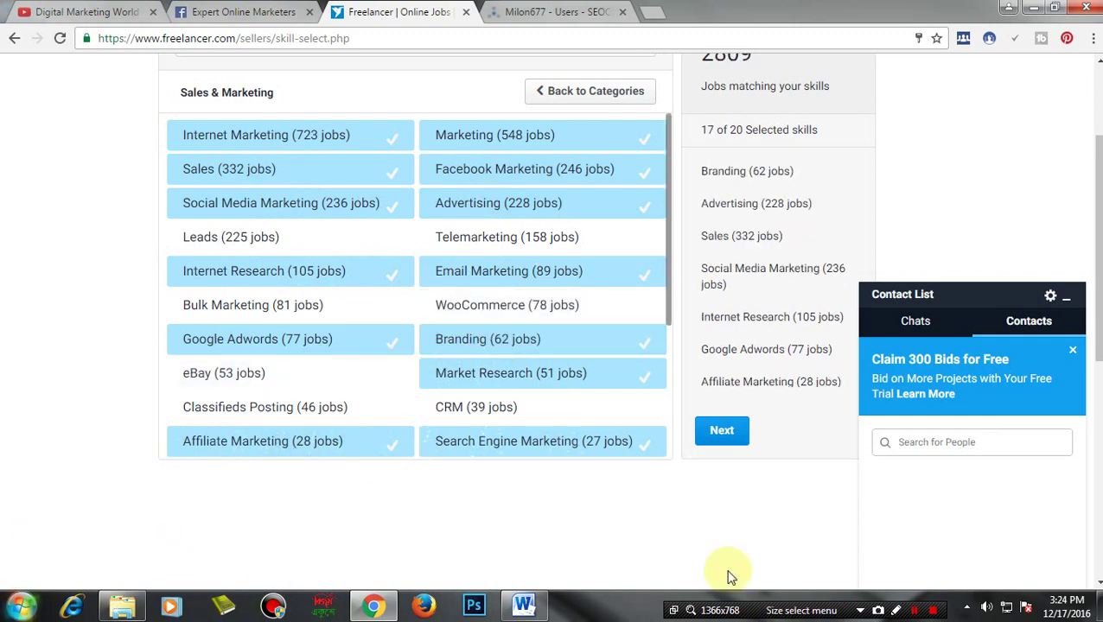
left_click(318, 379)
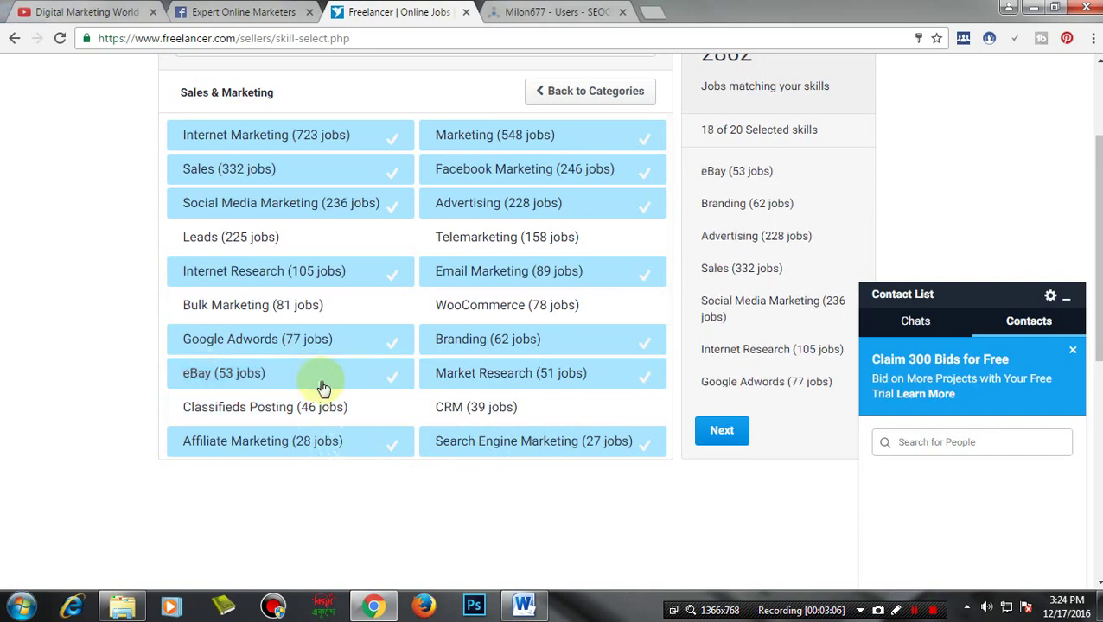
left_click(734, 431)
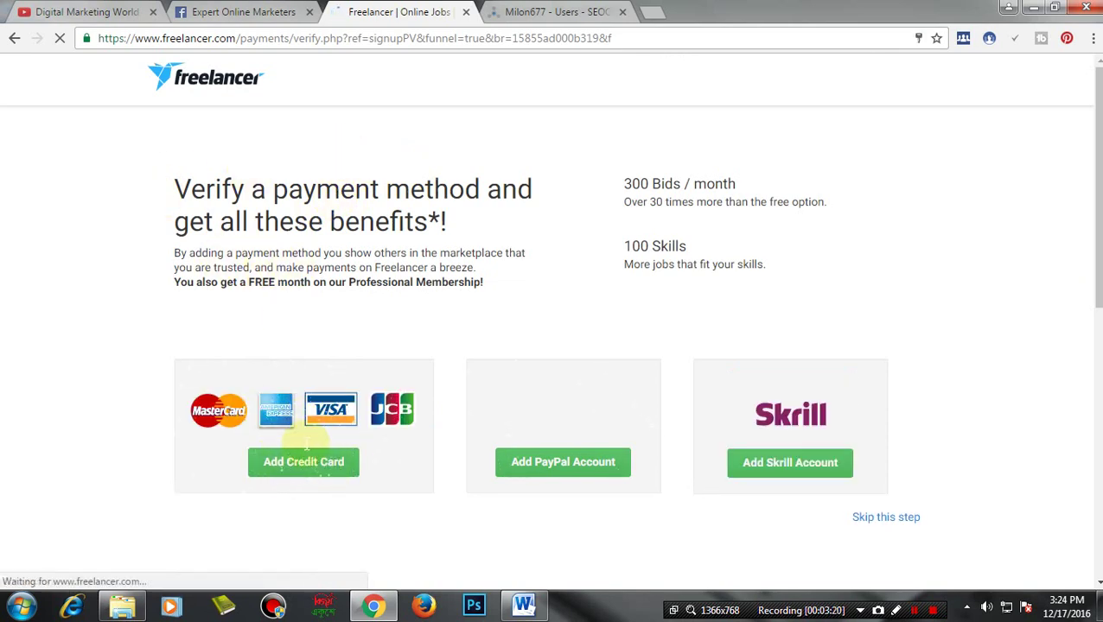
Step: Skip the Verify a payment method step without adding a card, PayPal or Skrill
scroll(301, 332, "down", 3)
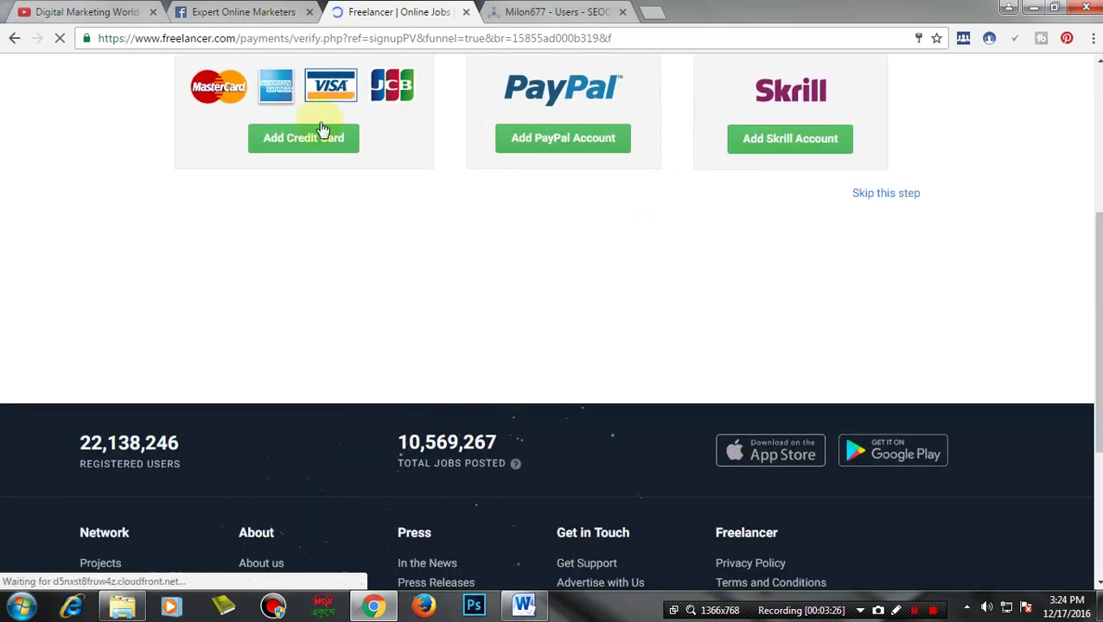
scroll(406, 232, "up", 3)
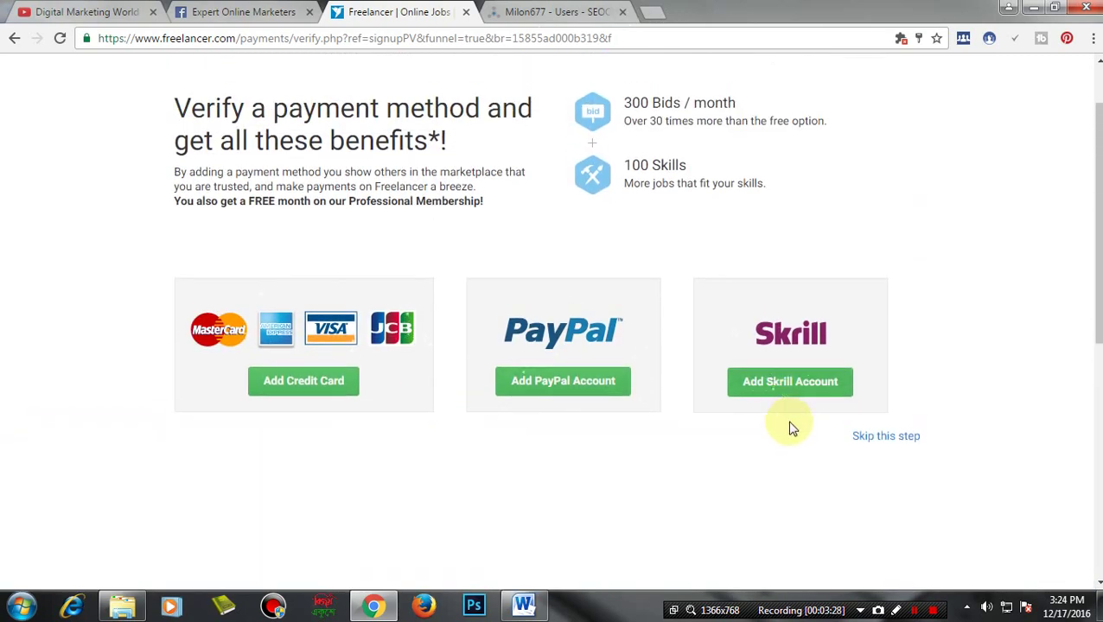
left_click(883, 437)
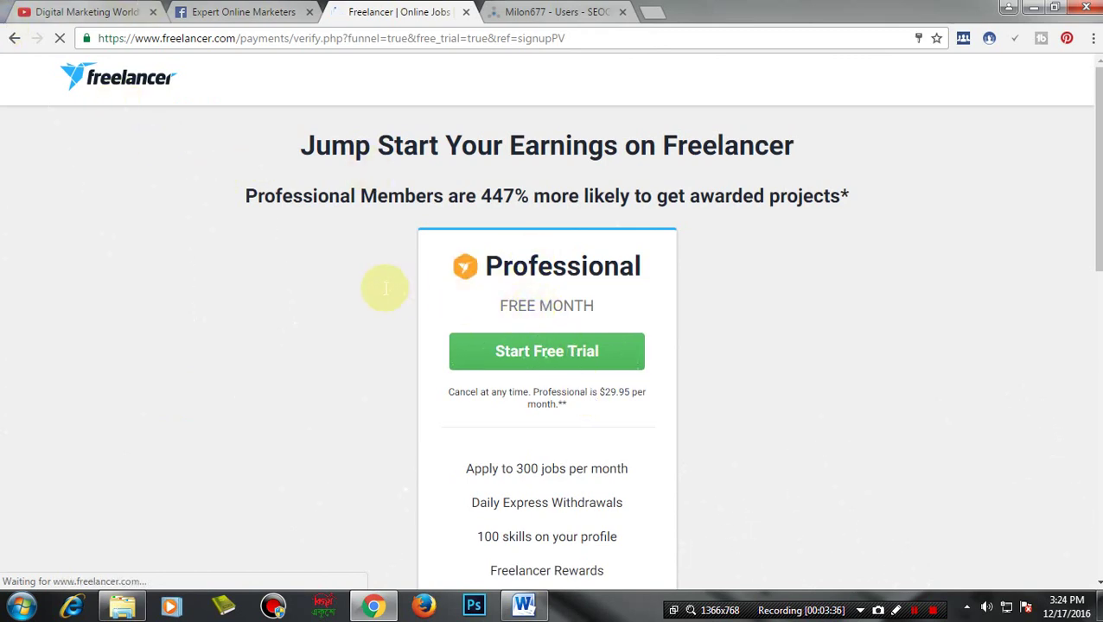
Step: Decline the free month of Professional membership and continue with a free account
scroll(571, 294, "down", 1)
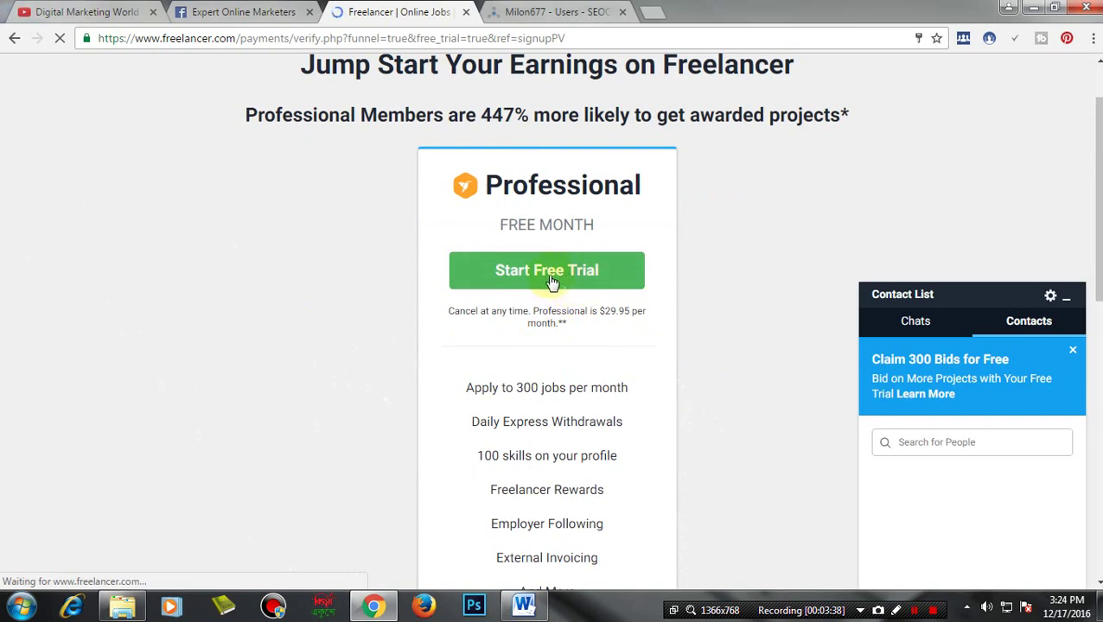
scroll(494, 296, "down", 2)
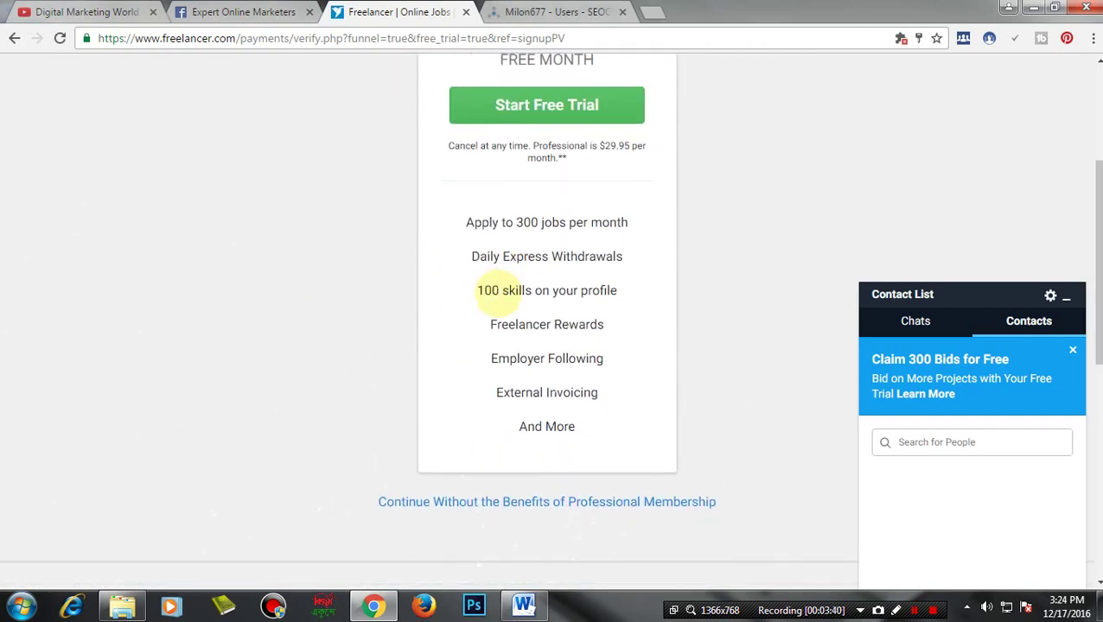
scroll(503, 298, "down", 1)
scroll(501, 299, "up", 3)
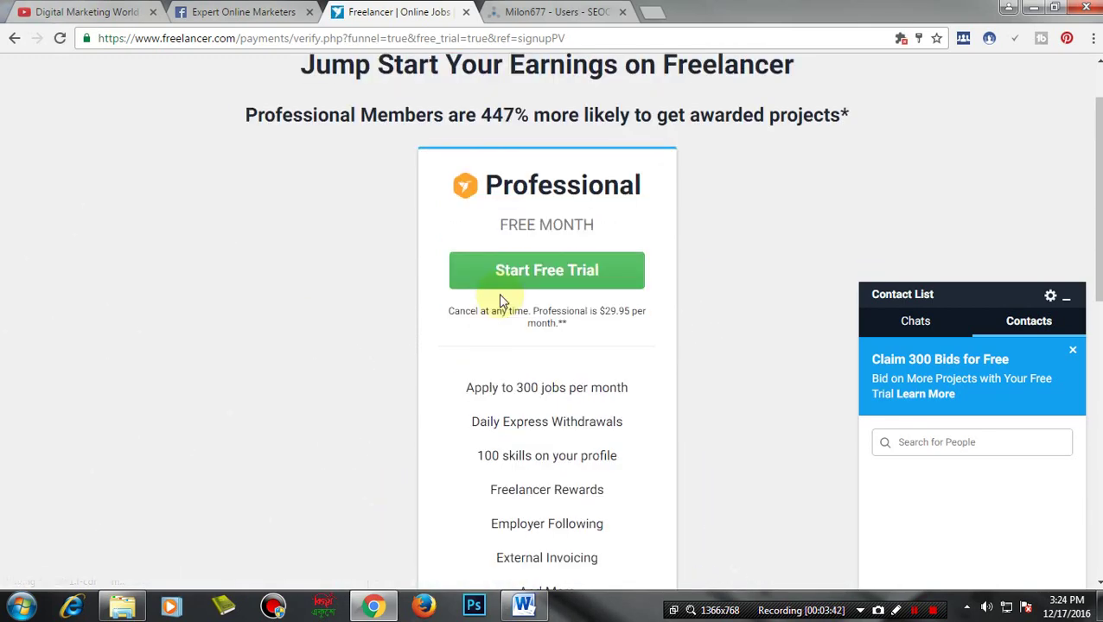
scroll(498, 296, "up", 2)
scroll(499, 305, "down", 4)
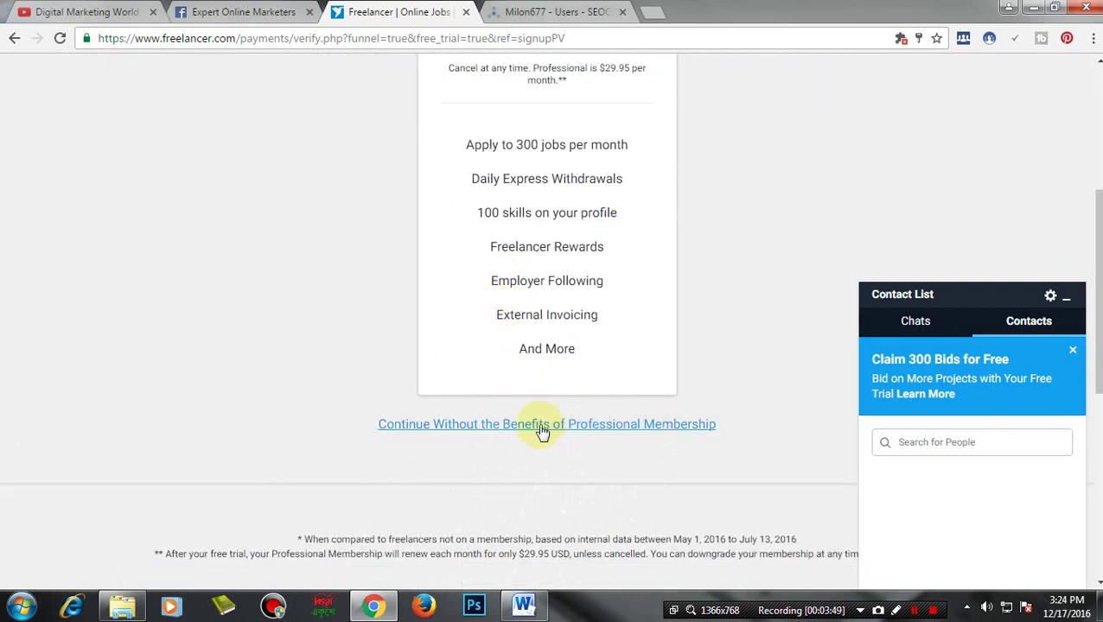
scroll(471, 424, "up", 3)
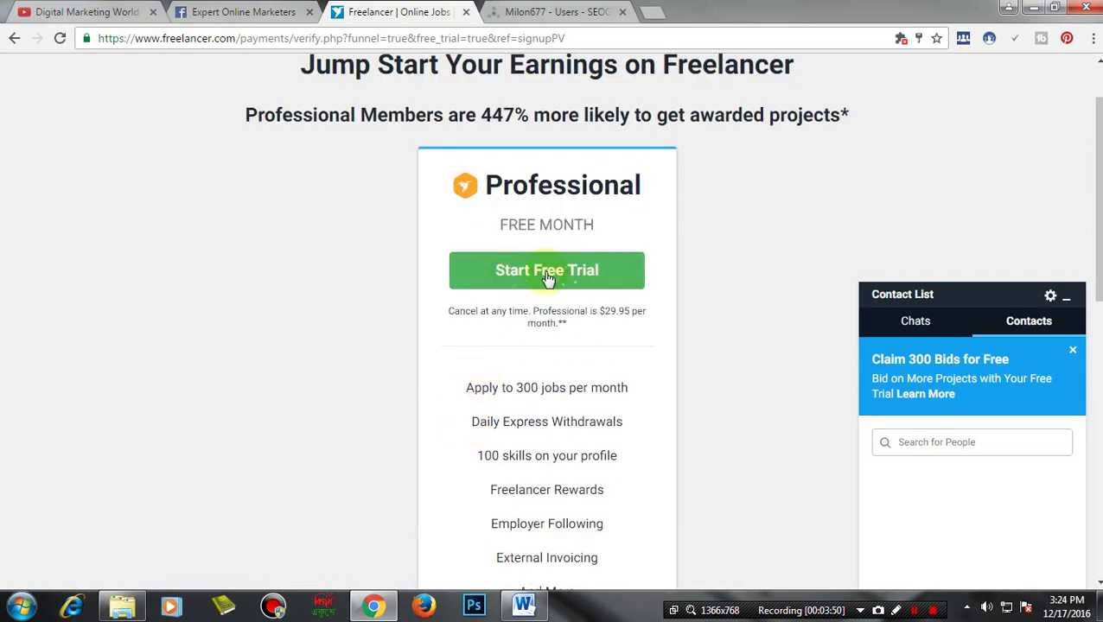
left_click(502, 267)
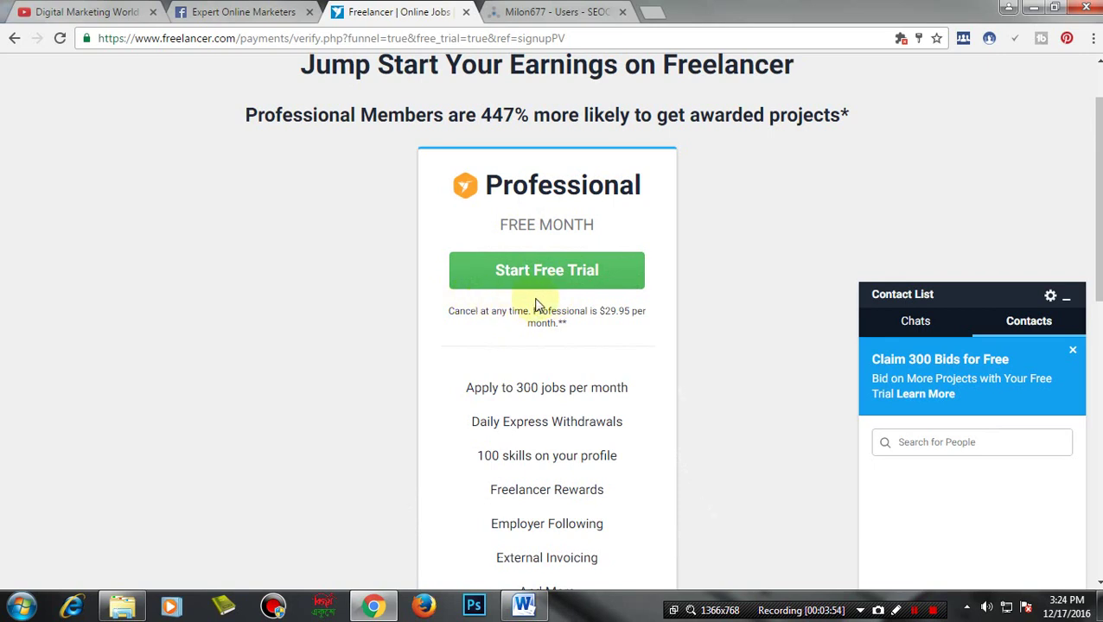
scroll(433, 322, "down", 1)
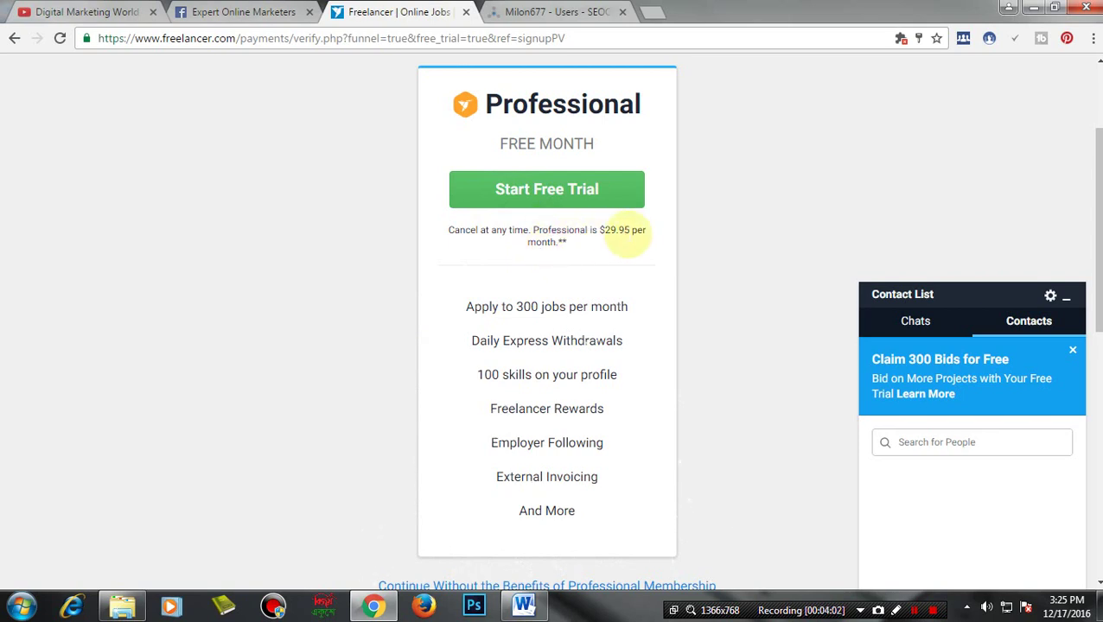
scroll(557, 264, "down", 3)
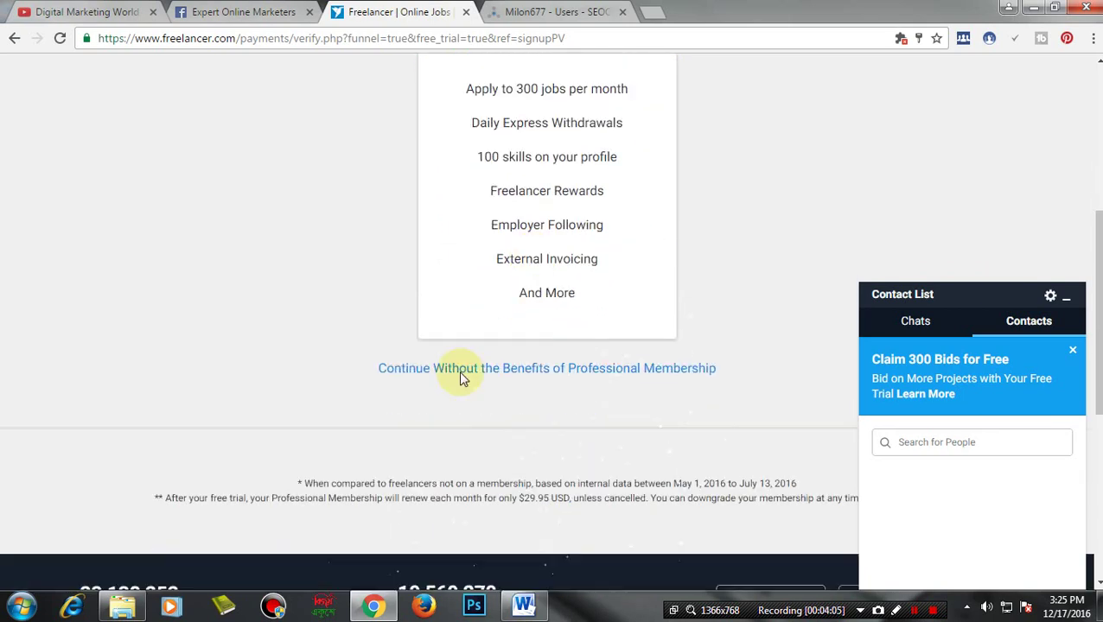
left_click(553, 344)
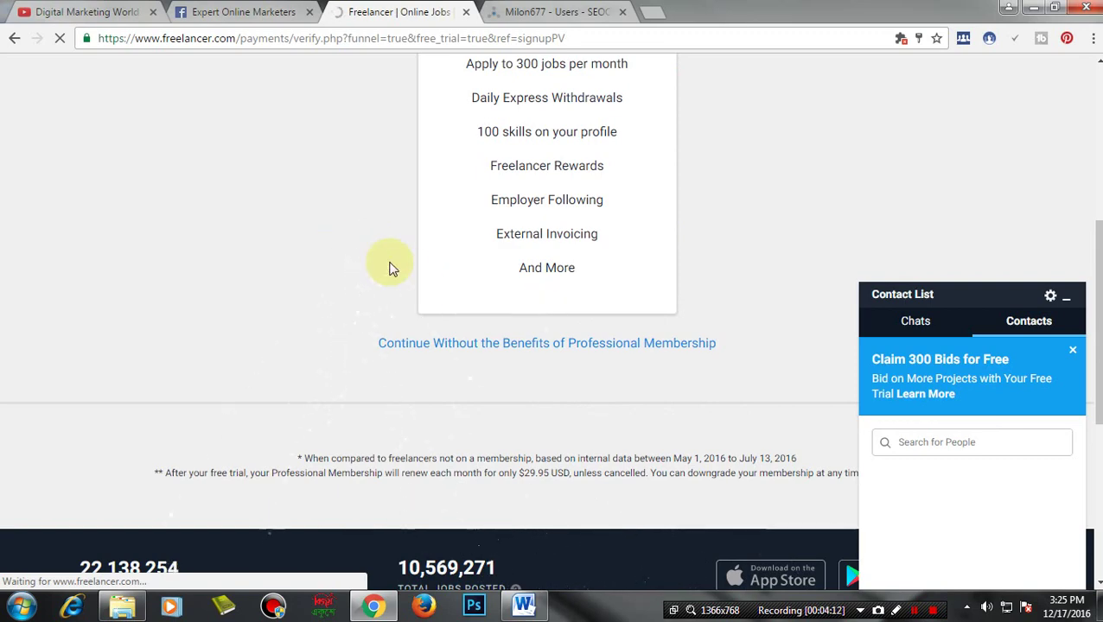
scroll(389, 266, "up", 4)
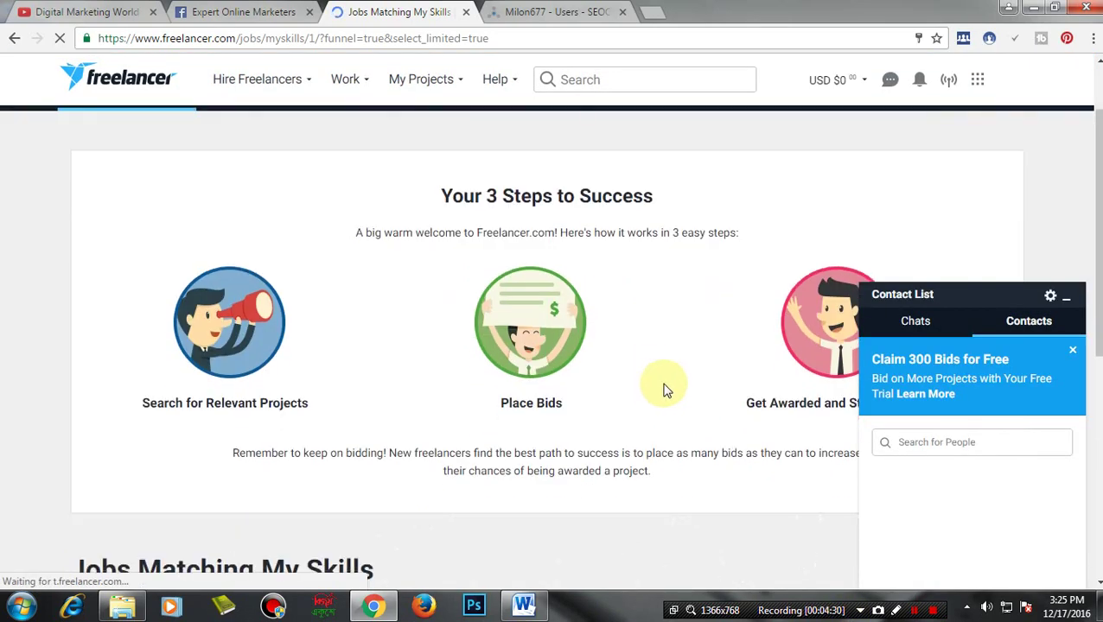
Step: Minimize the Contact List chat panel so the 3 Steps to Success section is fully visible
scroll(510, 453, "down", 3)
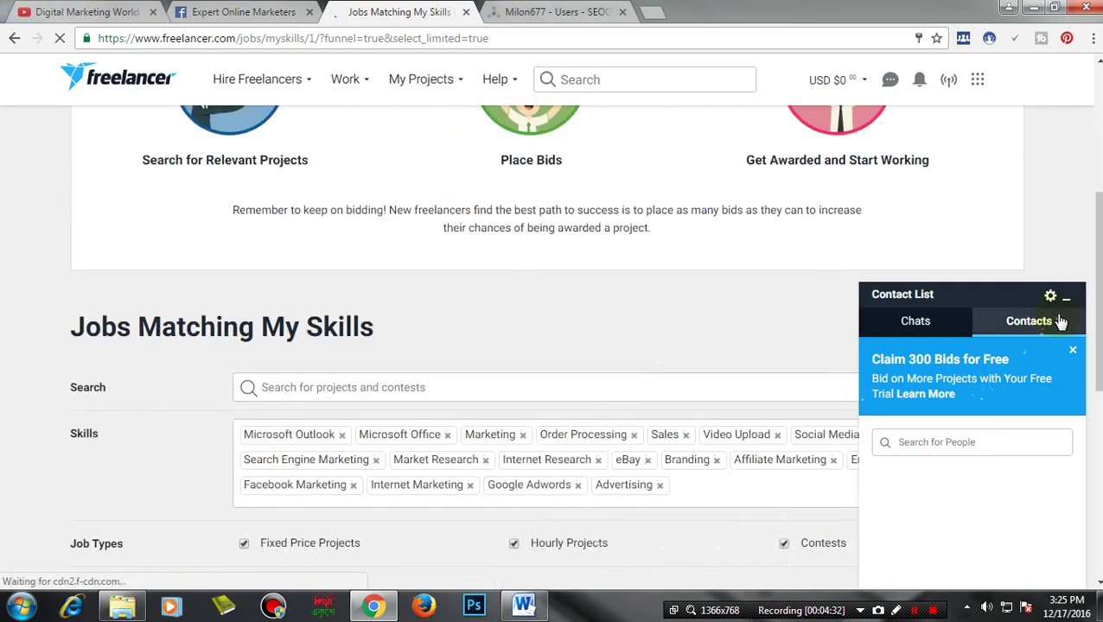
scroll(602, 280, "down", 2)
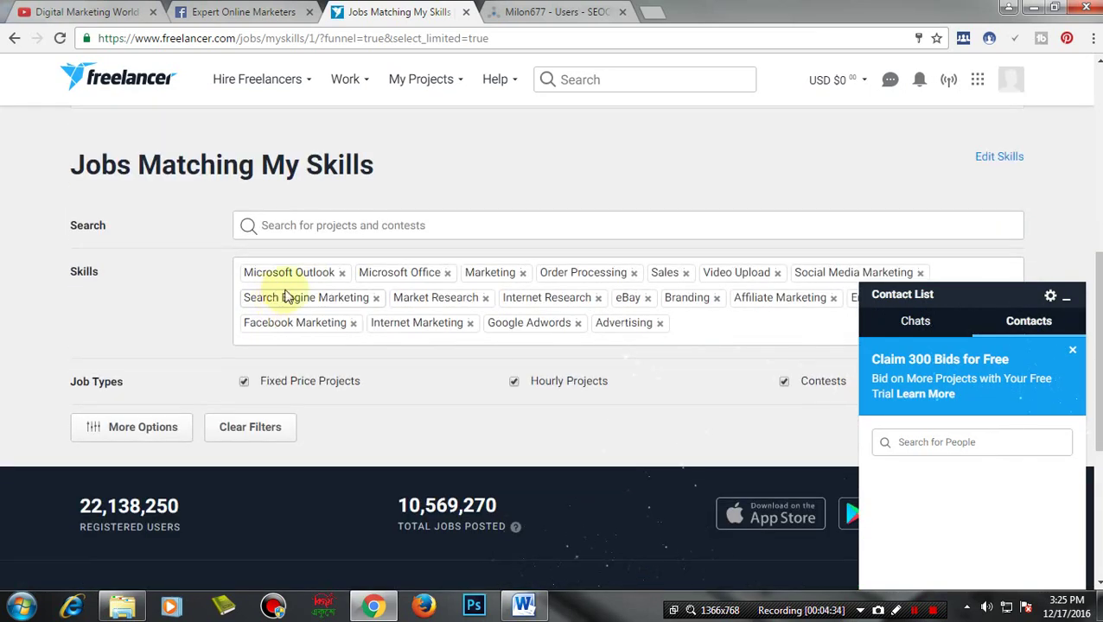
scroll(439, 296, "down", 2)
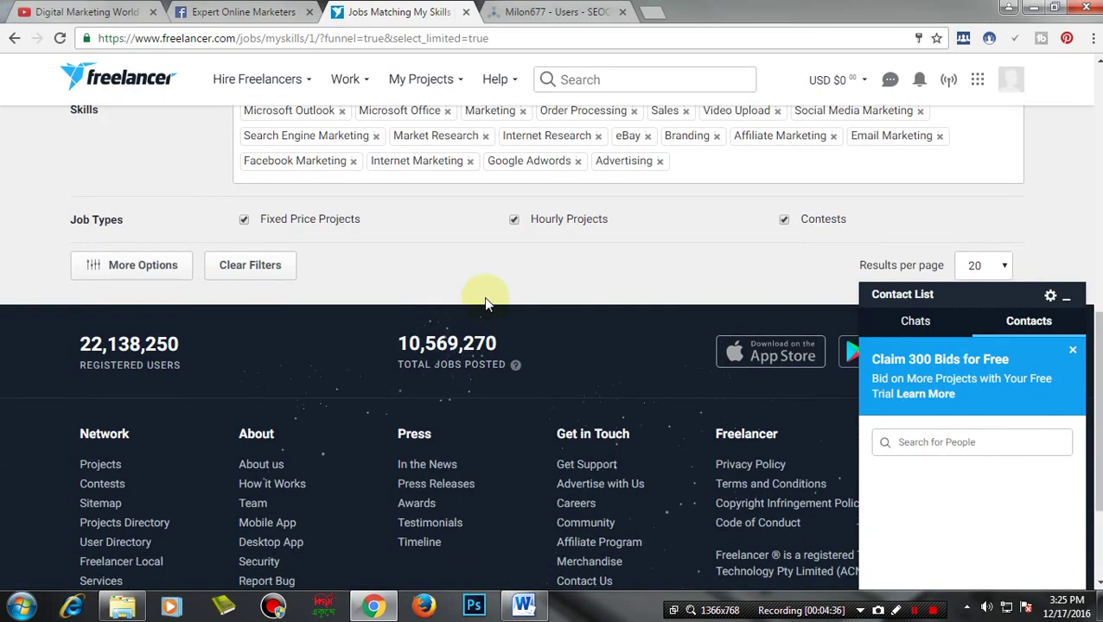
scroll(510, 270, "up", 2)
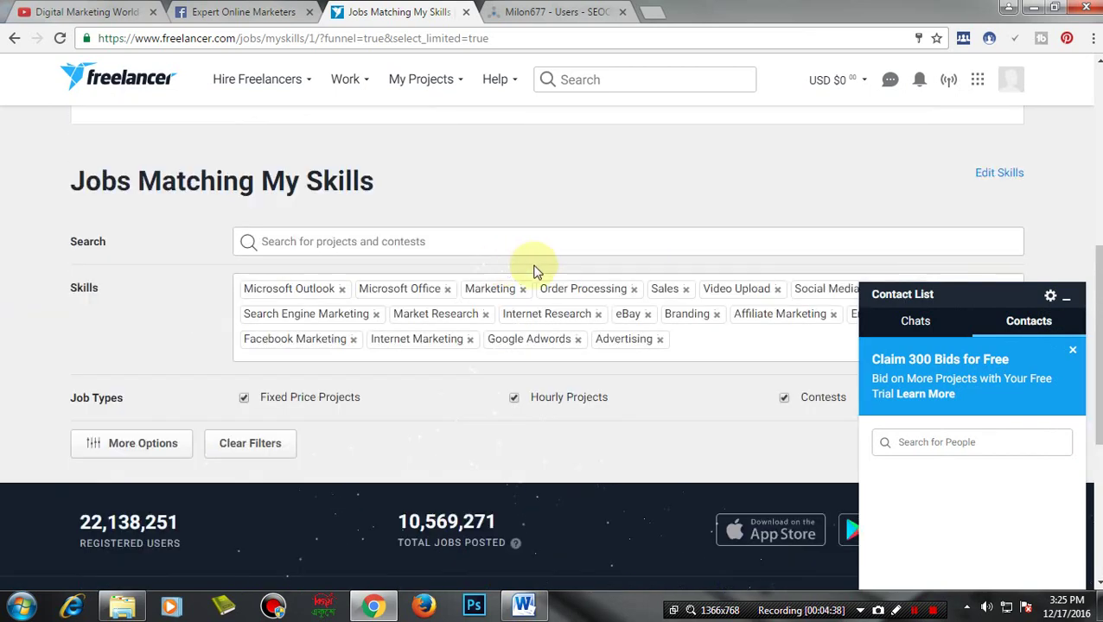
scroll(534, 270, "up", 1)
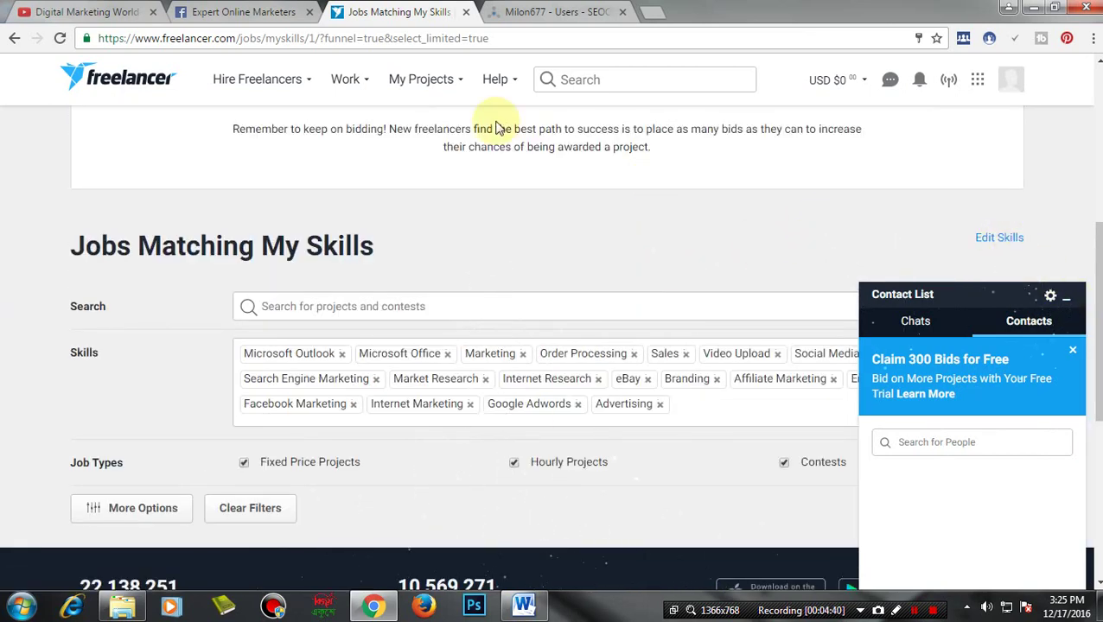
scroll(533, 186, "up", 4)
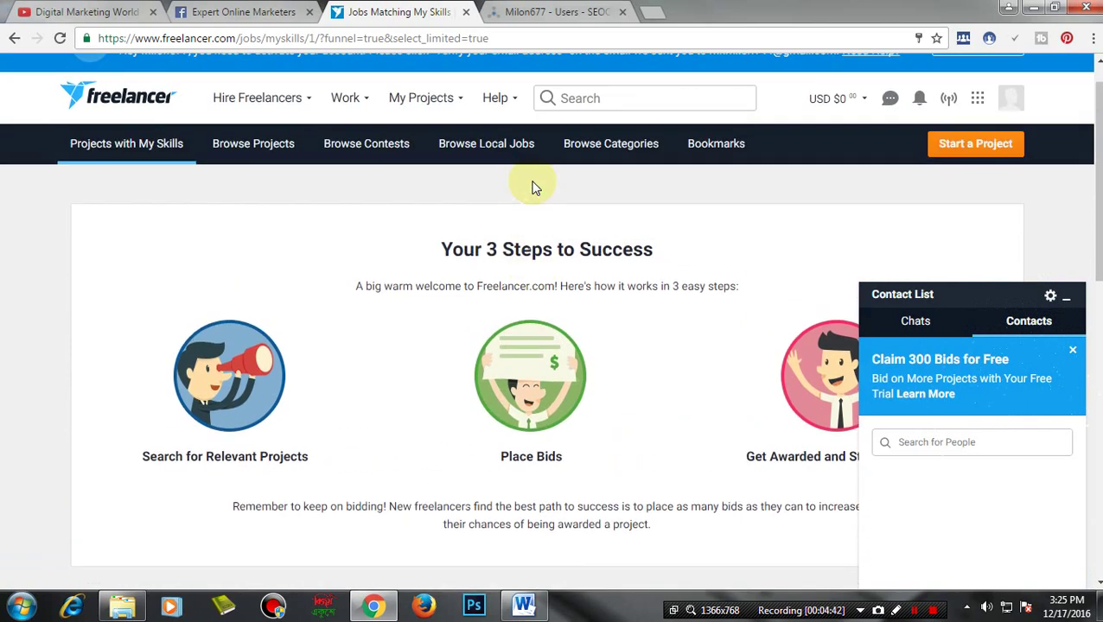
scroll(536, 199, "up", 1)
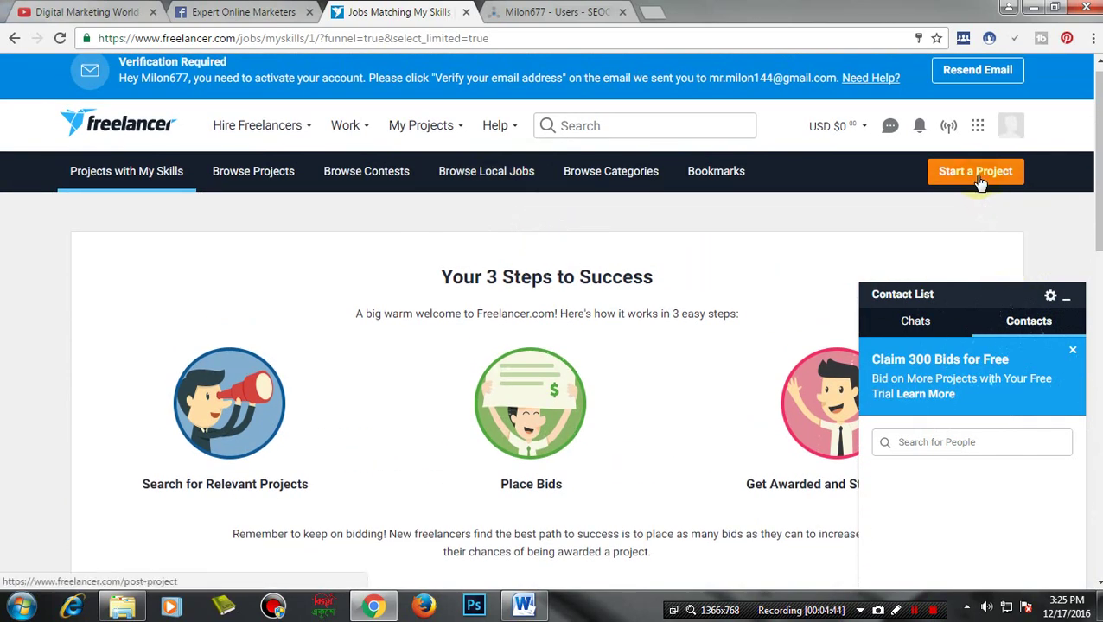
left_click(1066, 297)
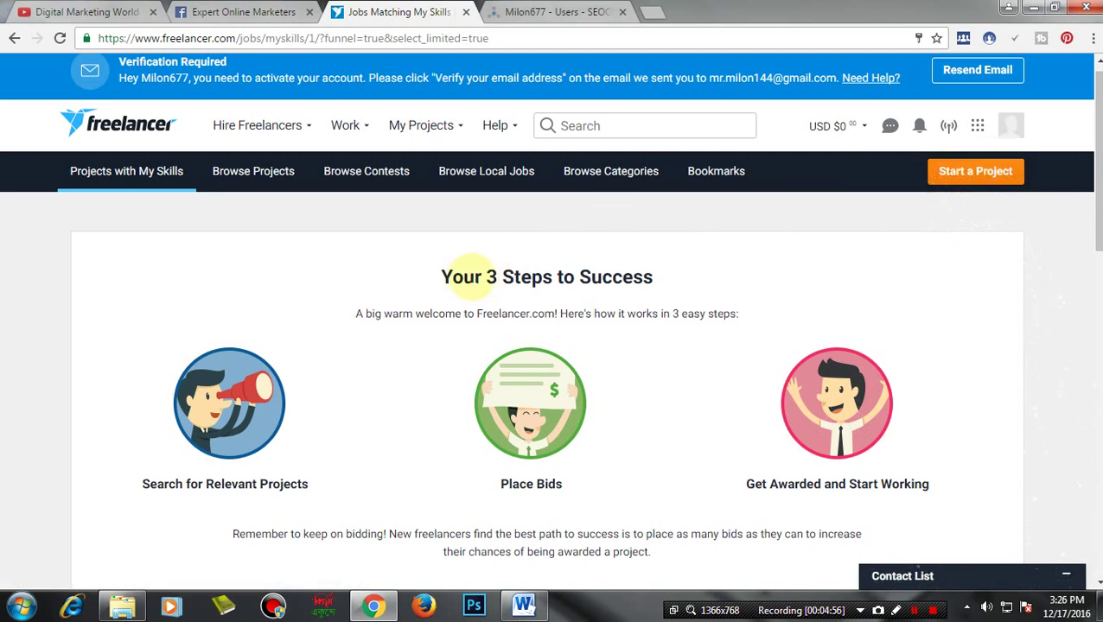
left_click_drag(483, 277, 666, 279)
left_click(667, 283)
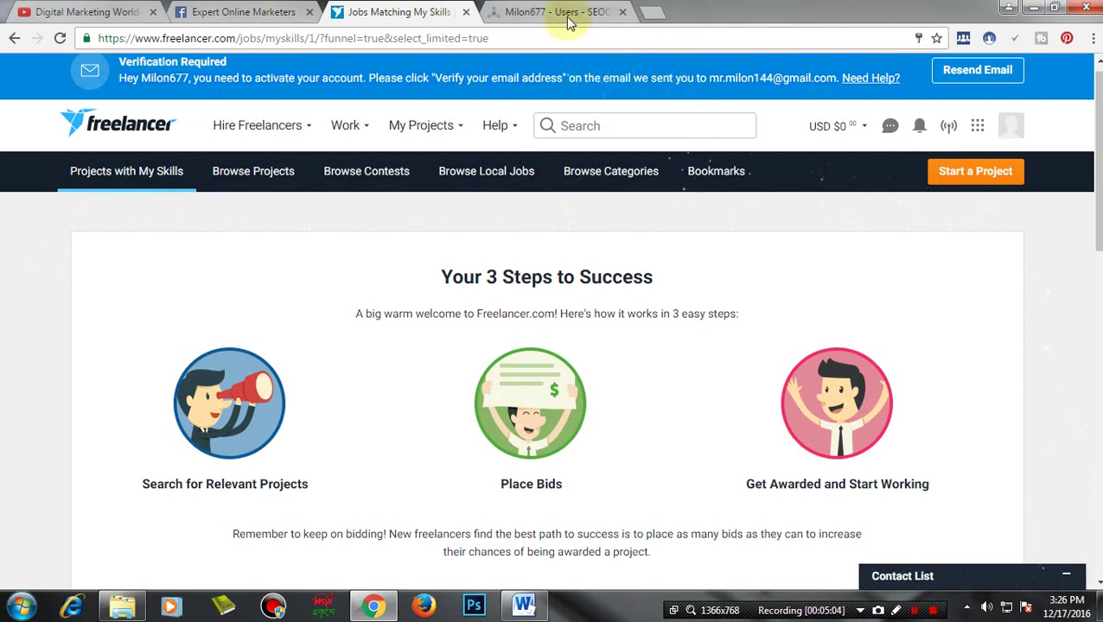
Step: Open Gmail in a new tab via a 'gma' search and sign out of the account
left_click(654, 12)
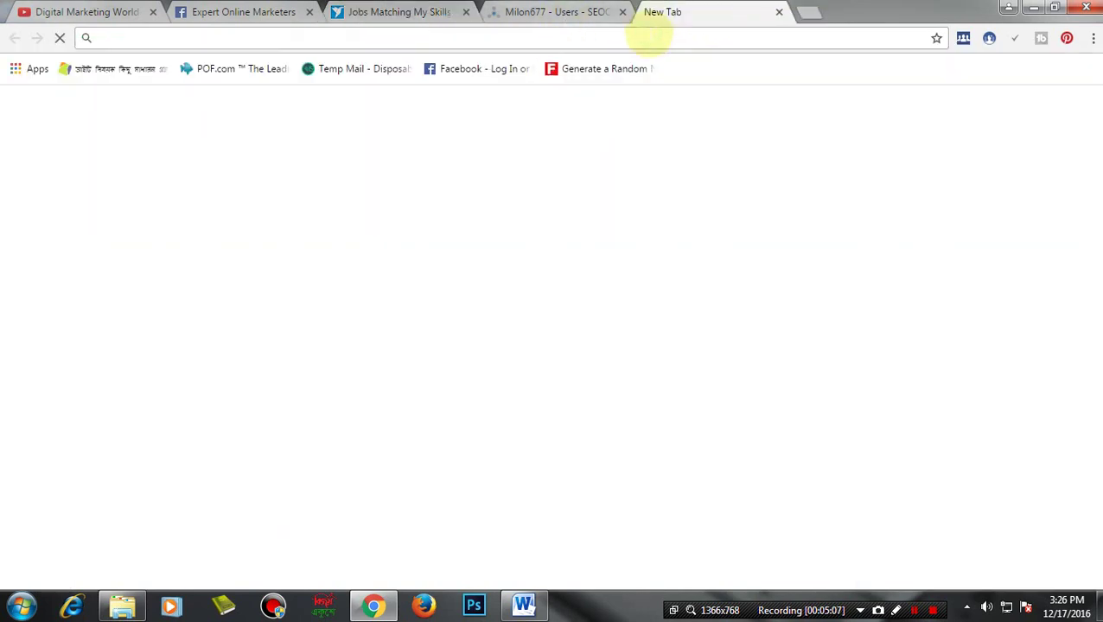
type("gmail")
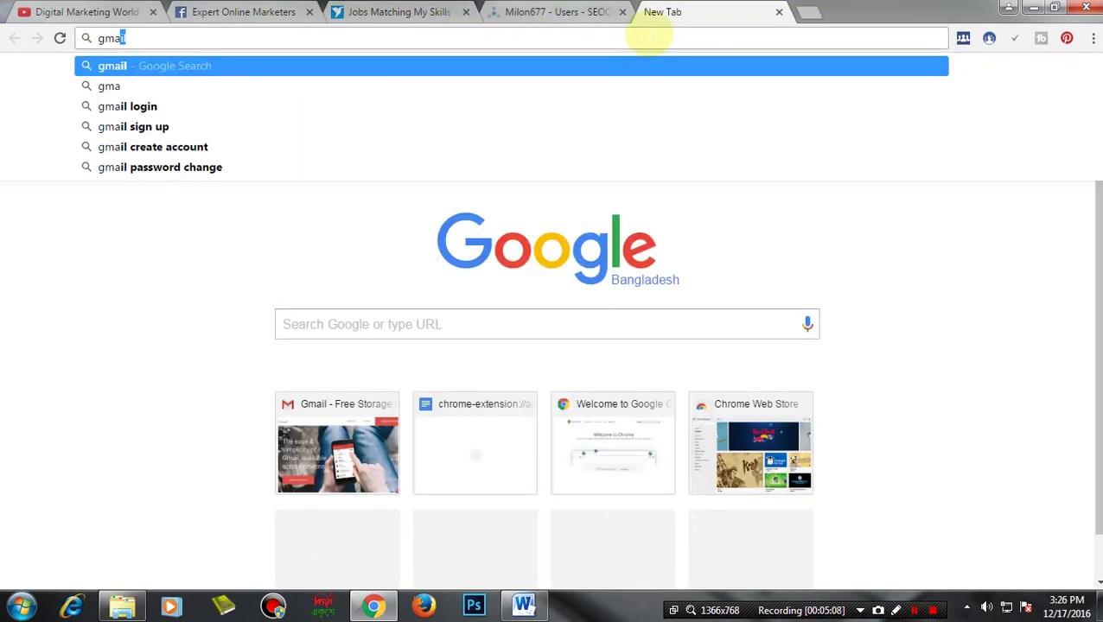
key("Return")
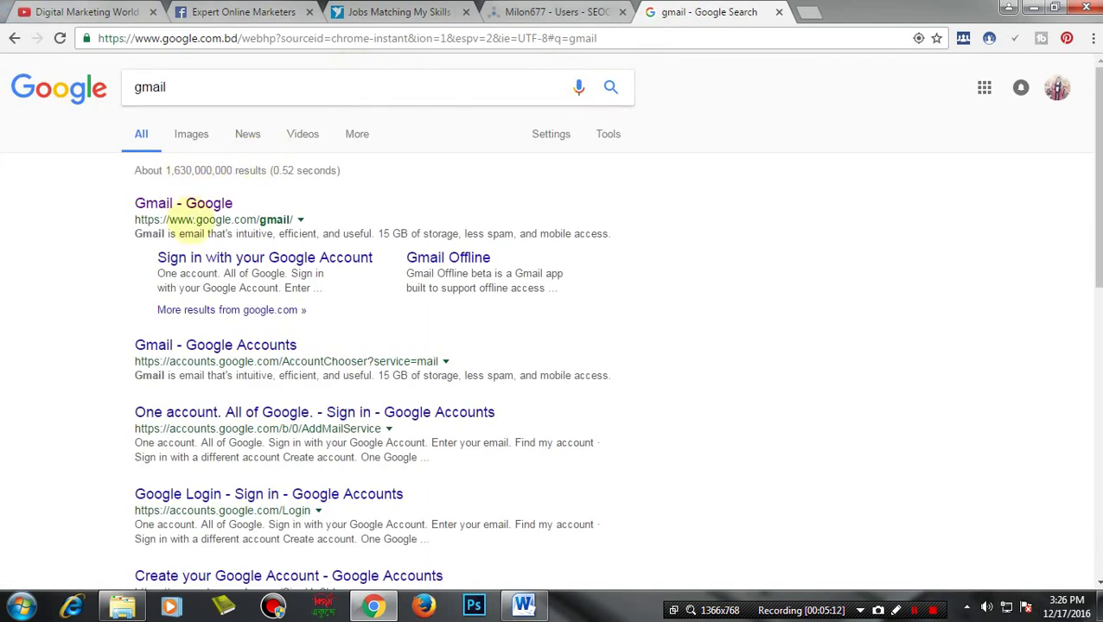
left_click(185, 206)
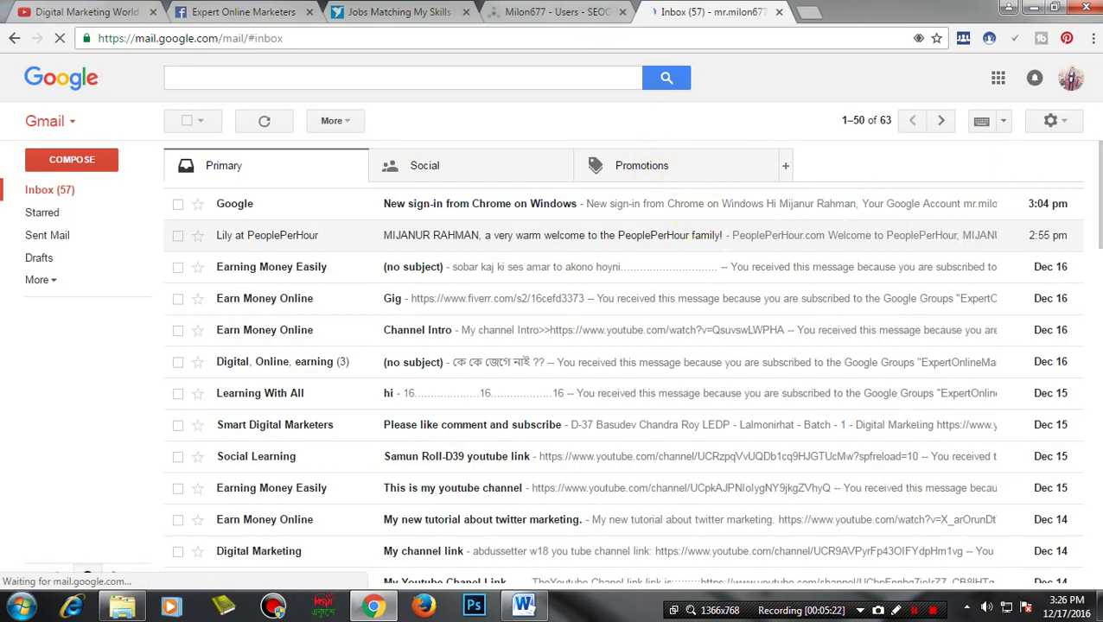
left_click(1070, 86)
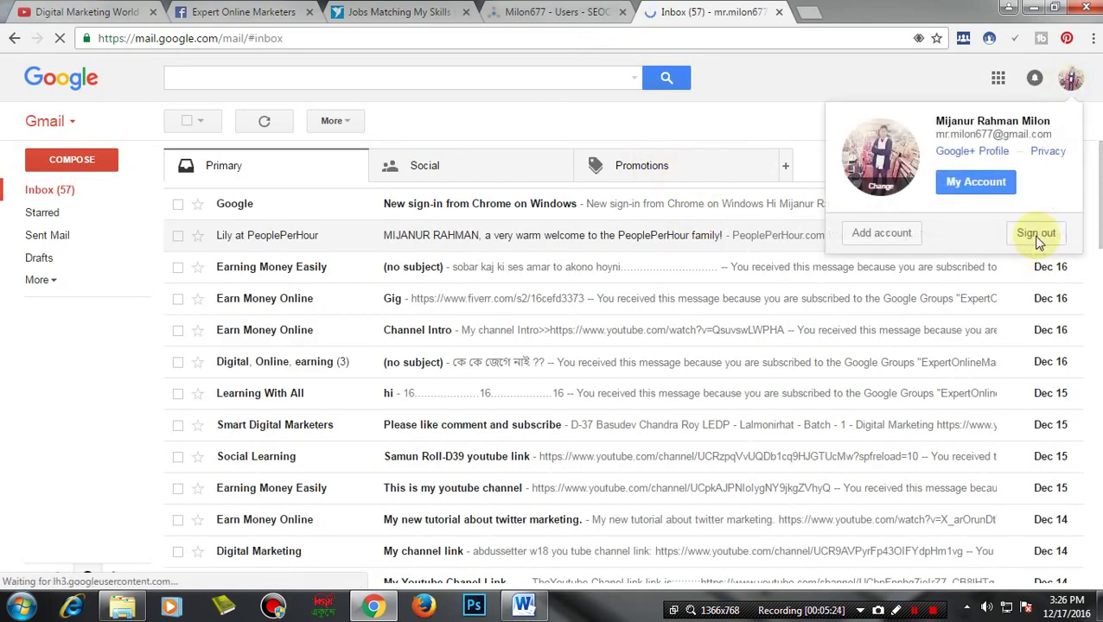
left_click(750, 184)
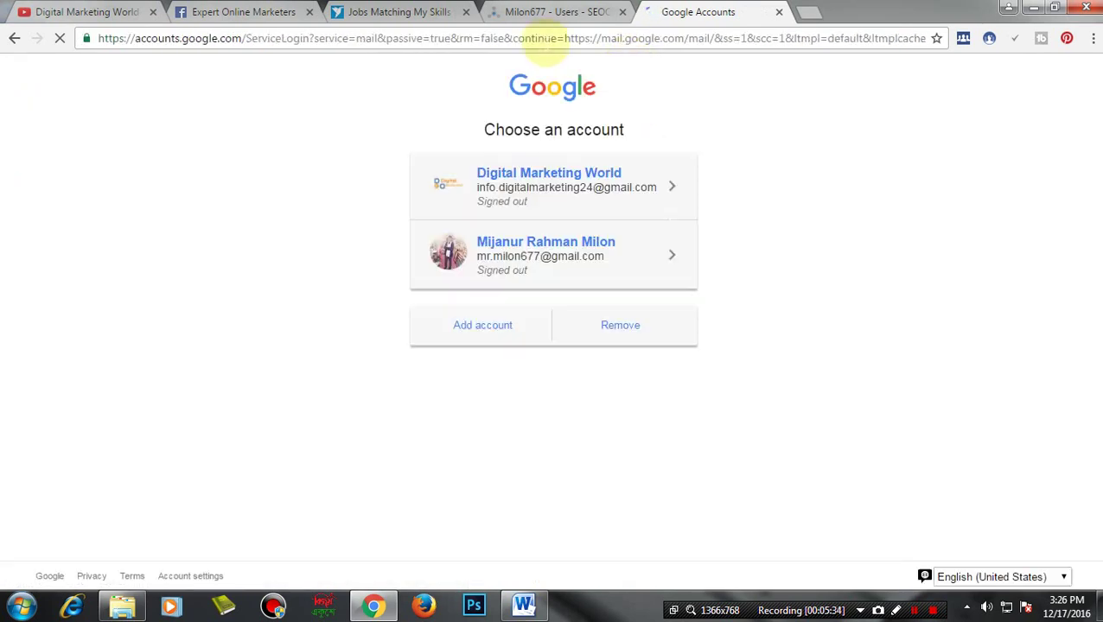
Step: Add another Google account, entering its e-mail and password with Stay signed in turned off
left_click(486, 326)
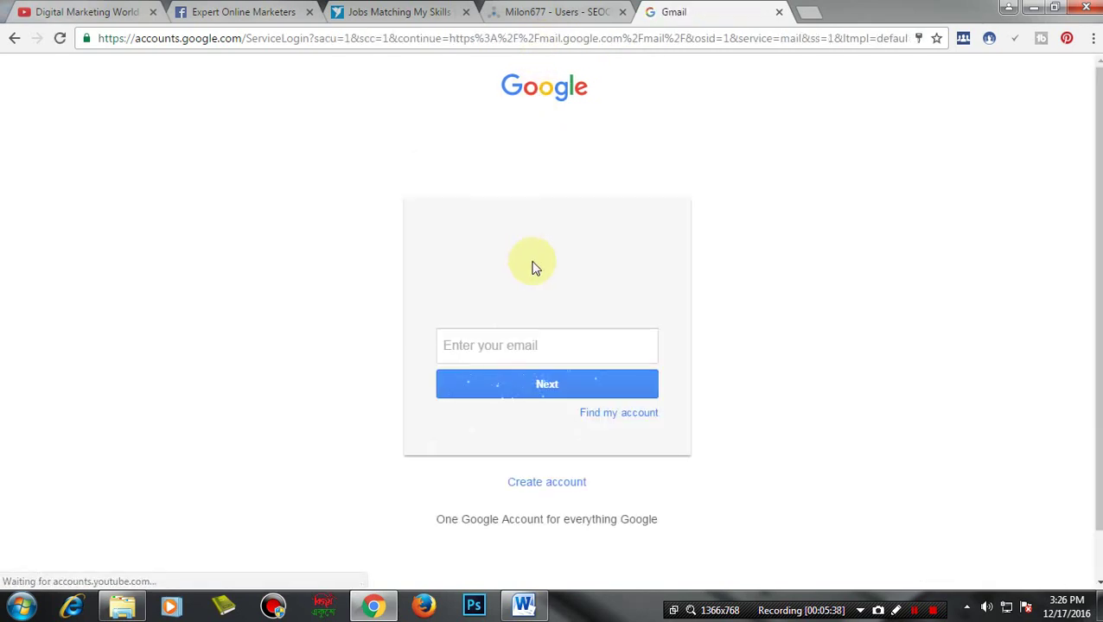
left_click(515, 356)
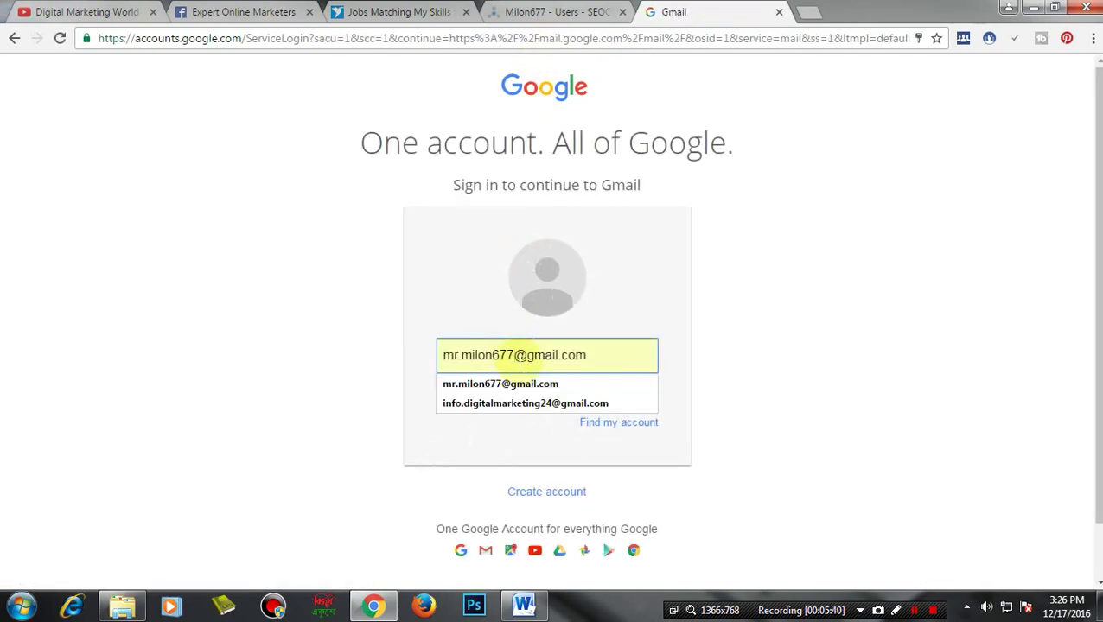
key("BackSpace")
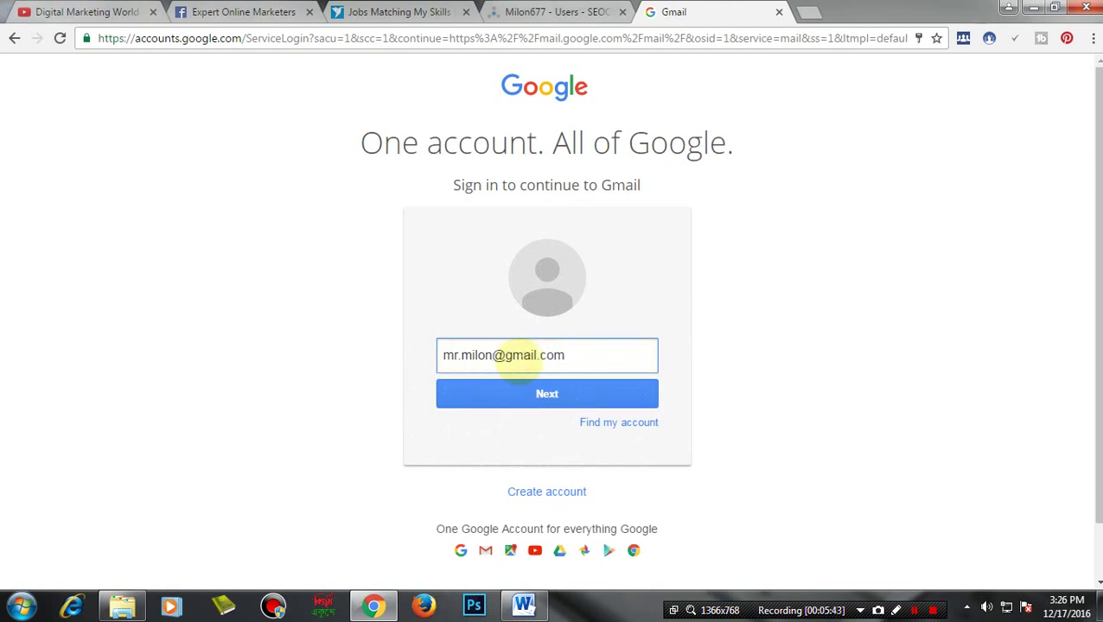
left_click(524, 393)
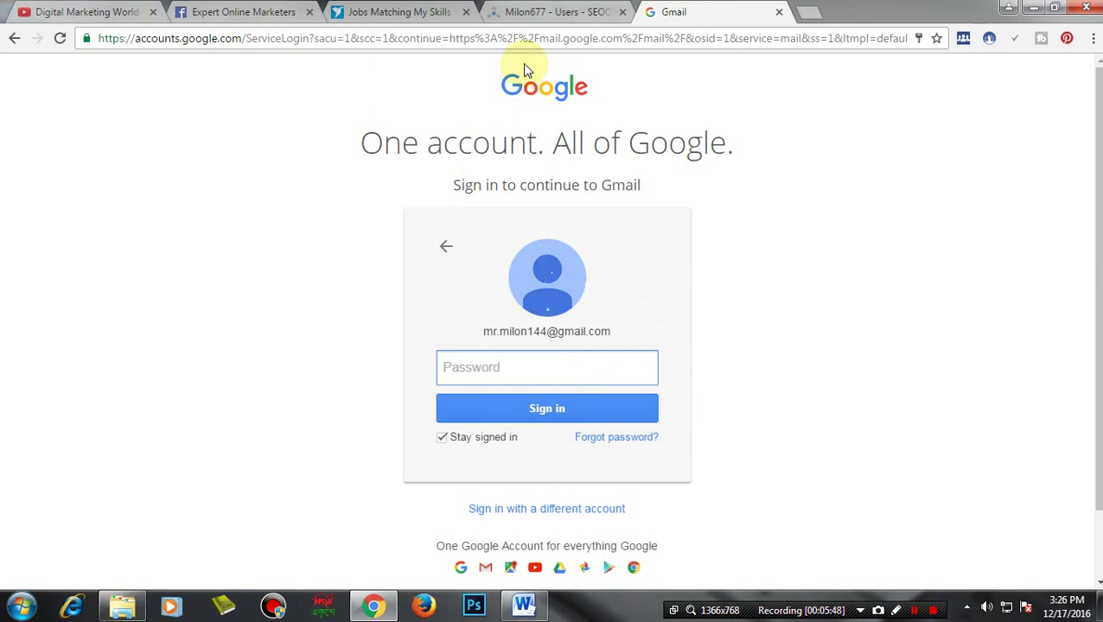
left_click(516, 370)
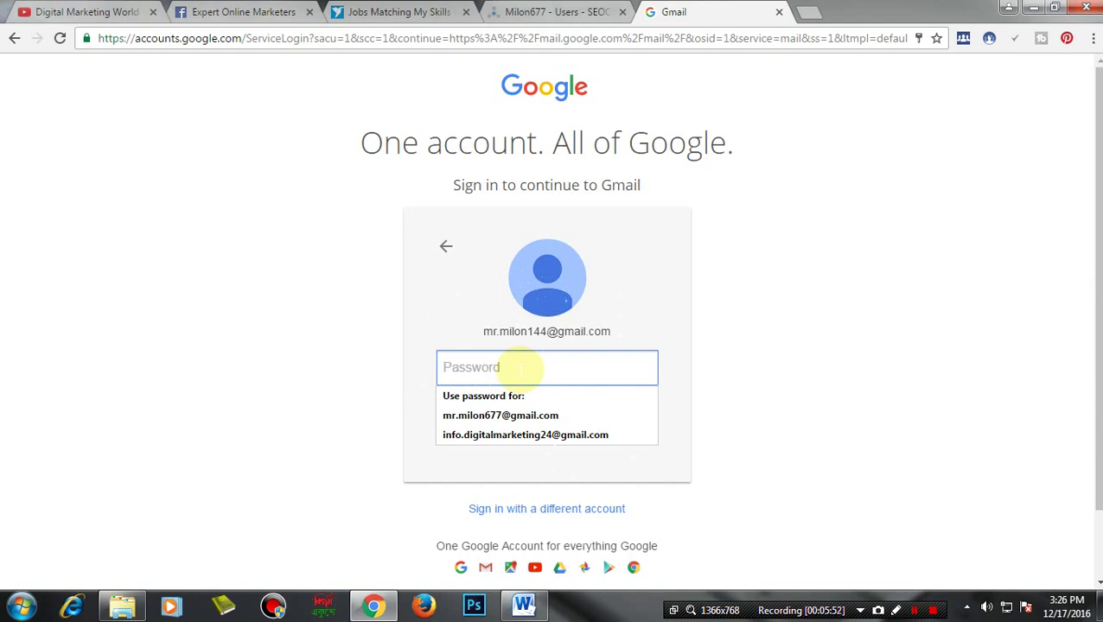
type("•")
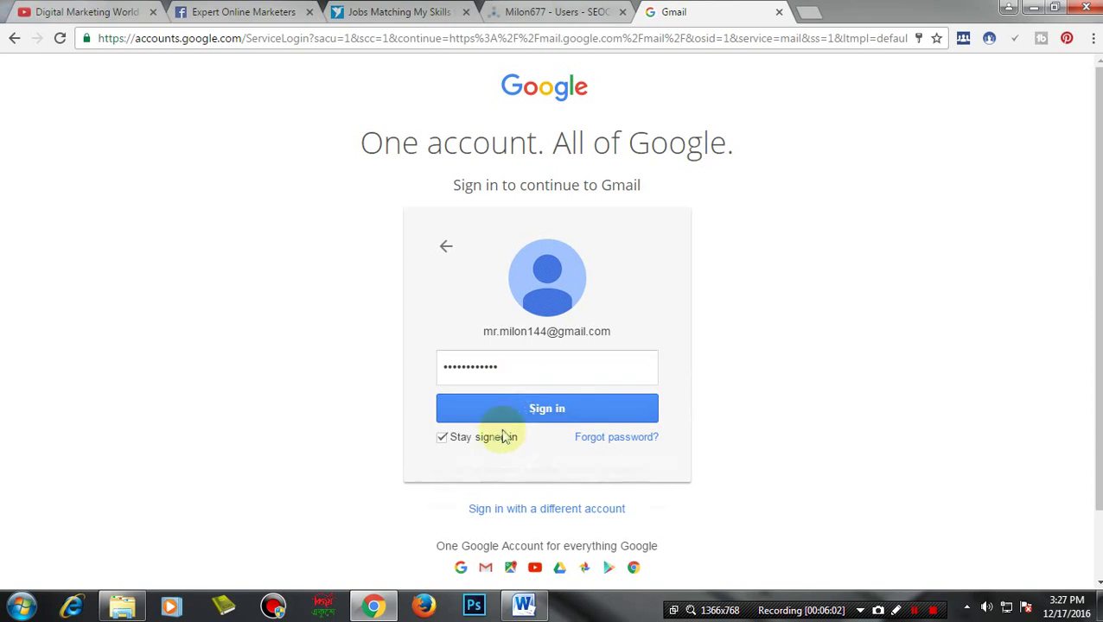
left_click(455, 436)
left_click(502, 415)
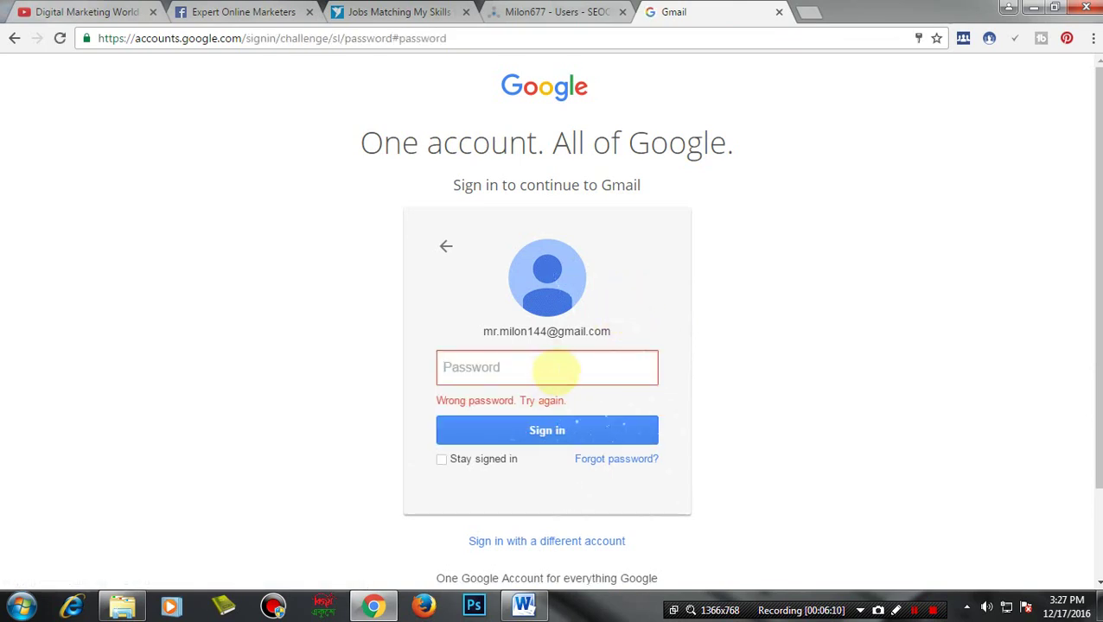
Step: Complete 2-Step Verification with the code sent by text message
left_click(557, 374)
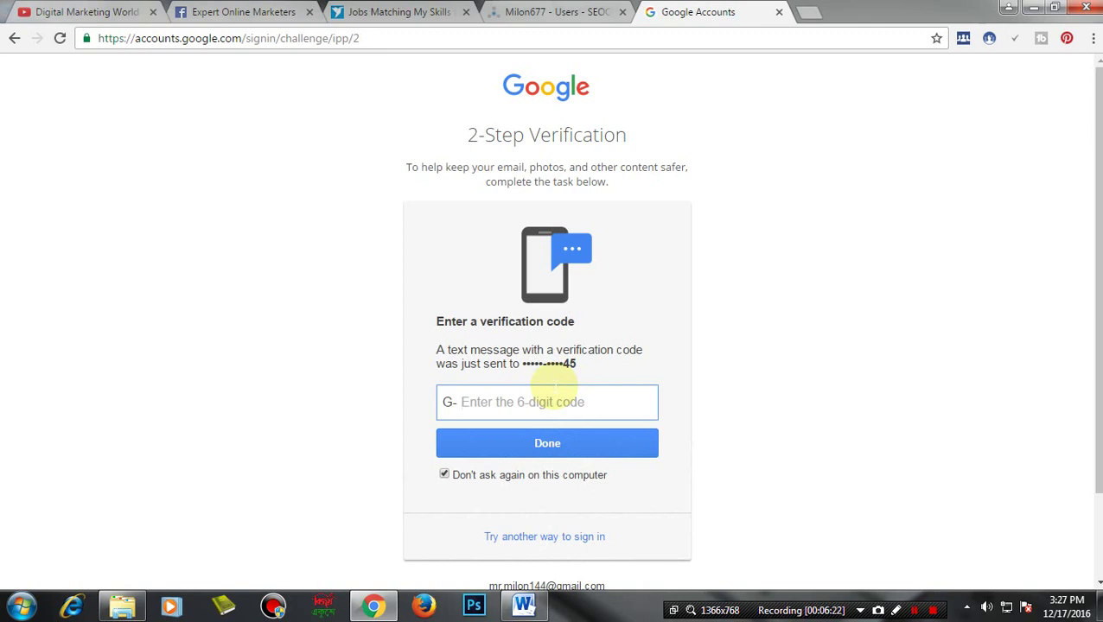
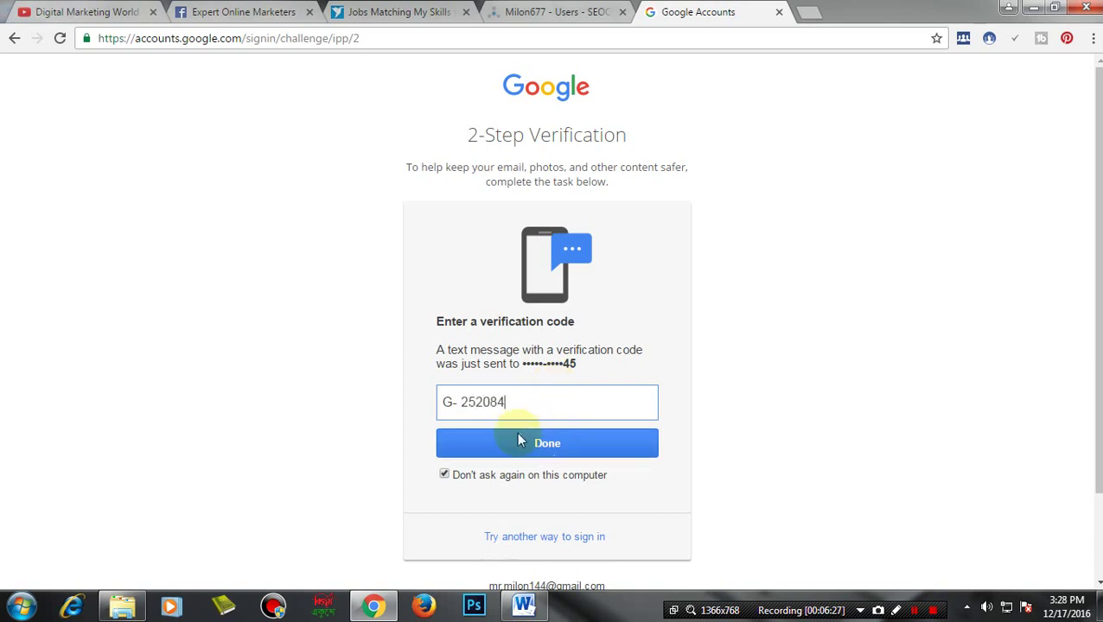
left_click(517, 437)
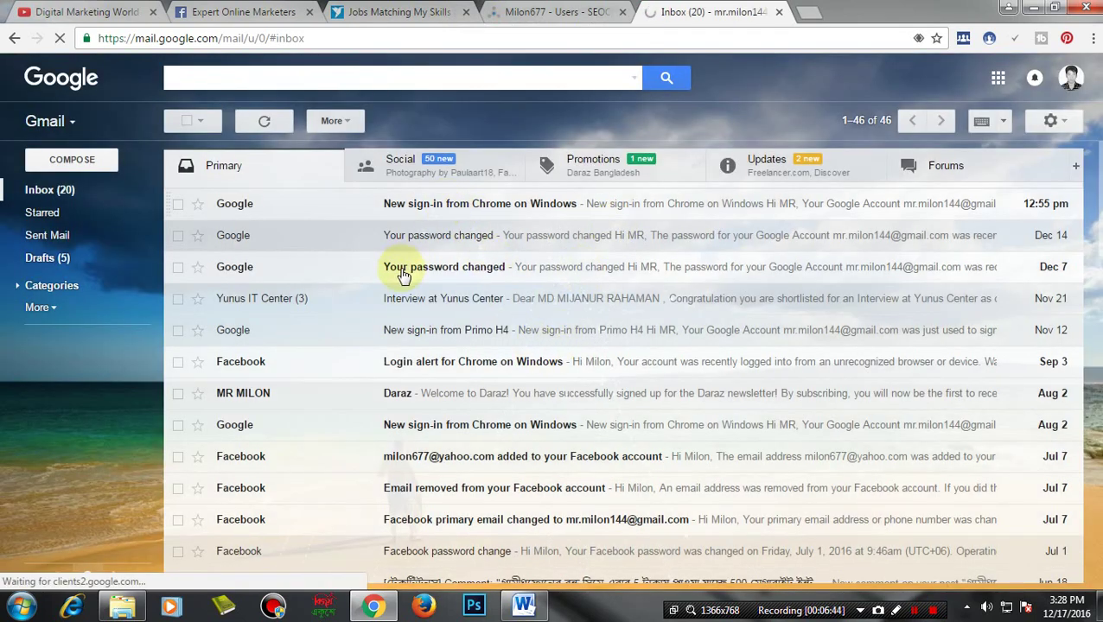
Step: Read the Freelancer email under Updates and follow its email-verification link
left_click(785, 179)
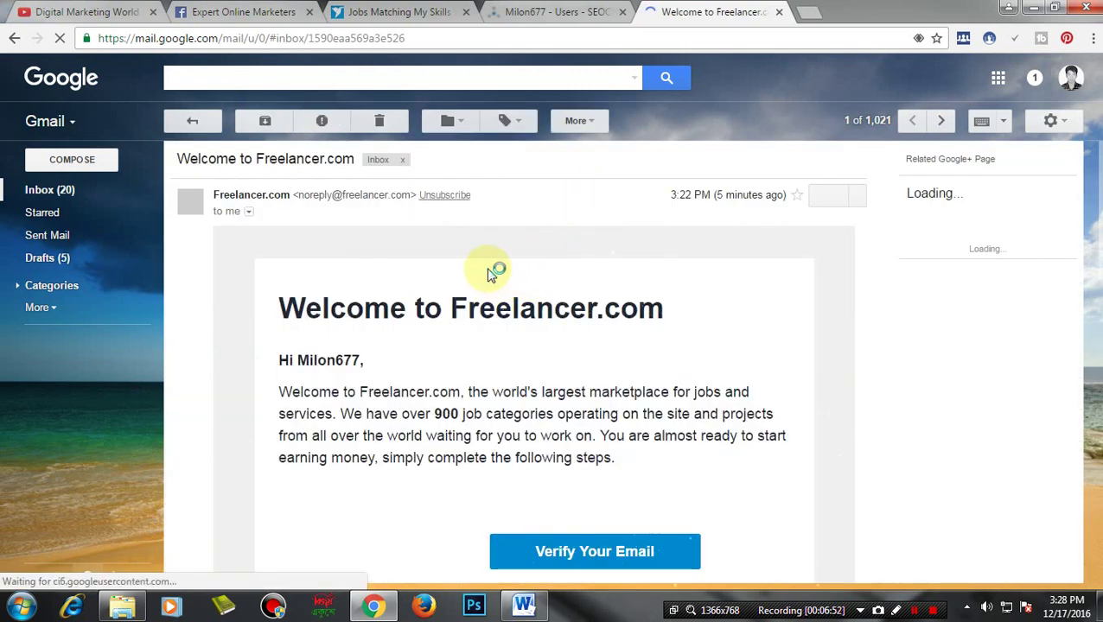
scroll(465, 286, "down", 3)
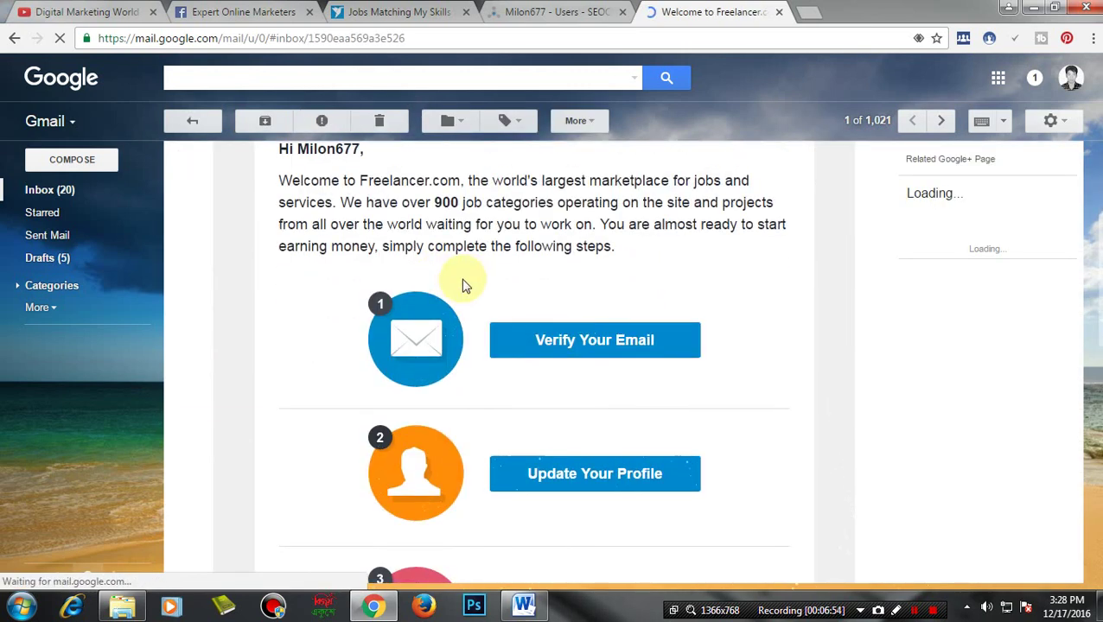
left_click_drag(278, 177, 586, 204)
left_click_drag(615, 238, 616, 246)
left_click(509, 210)
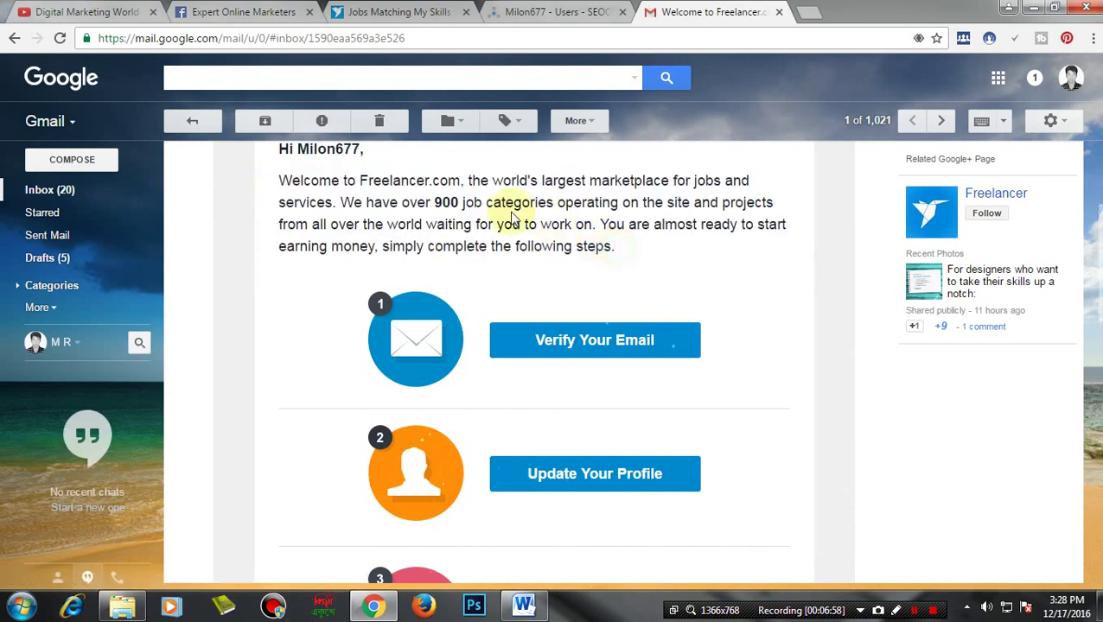
scroll(522, 299, "down", 1)
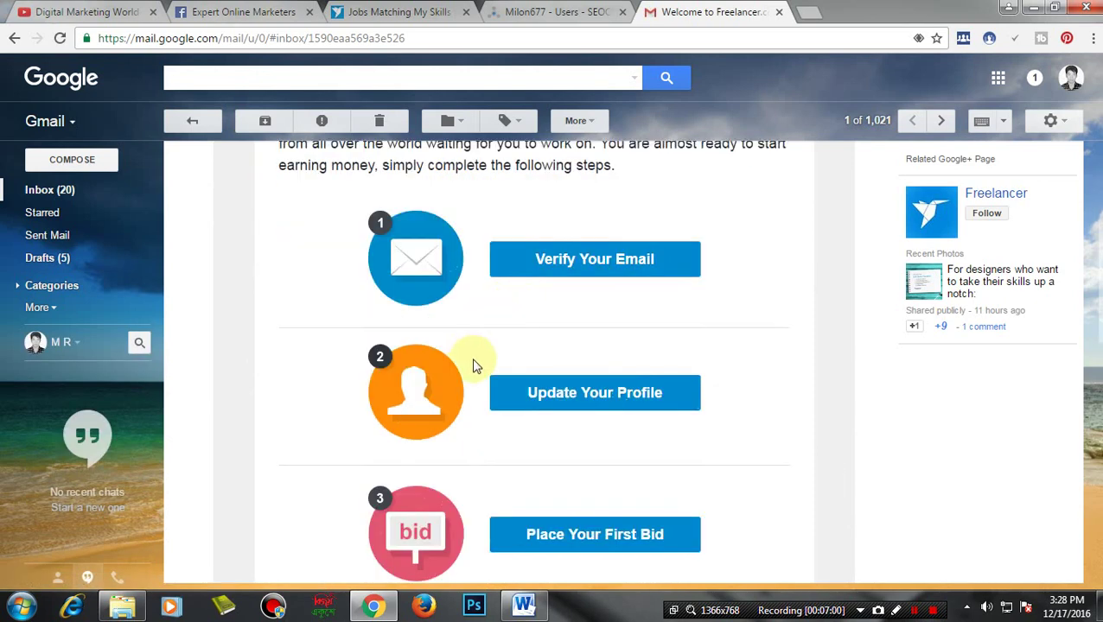
left_click(586, 261)
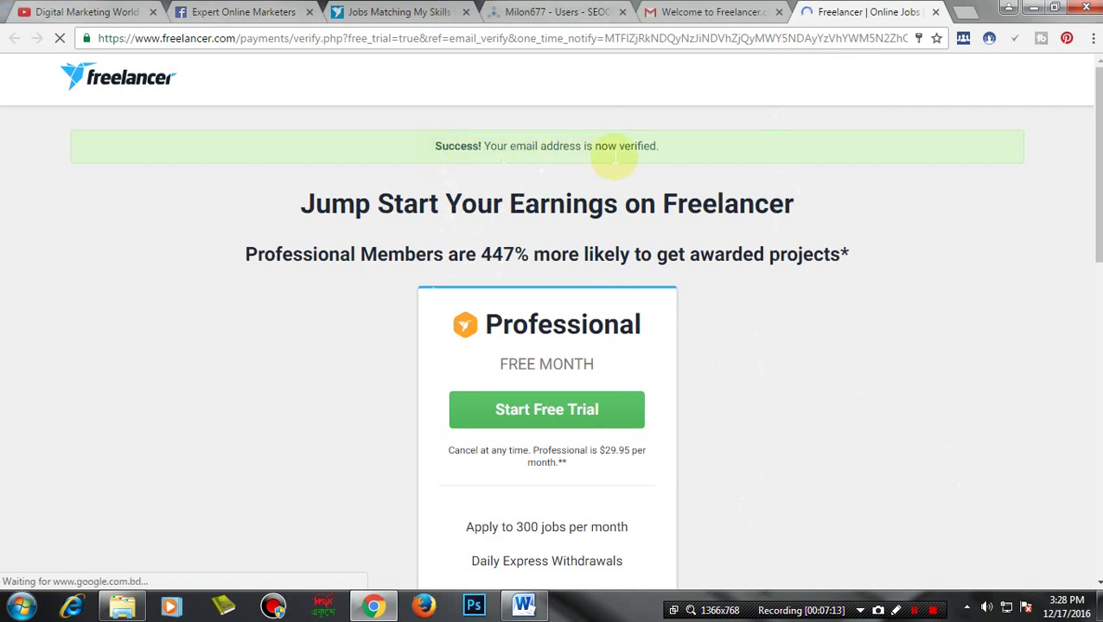
Step: Check the Success verification message, then return to the Welcome to Freelancer email
triple_click(508, 183)
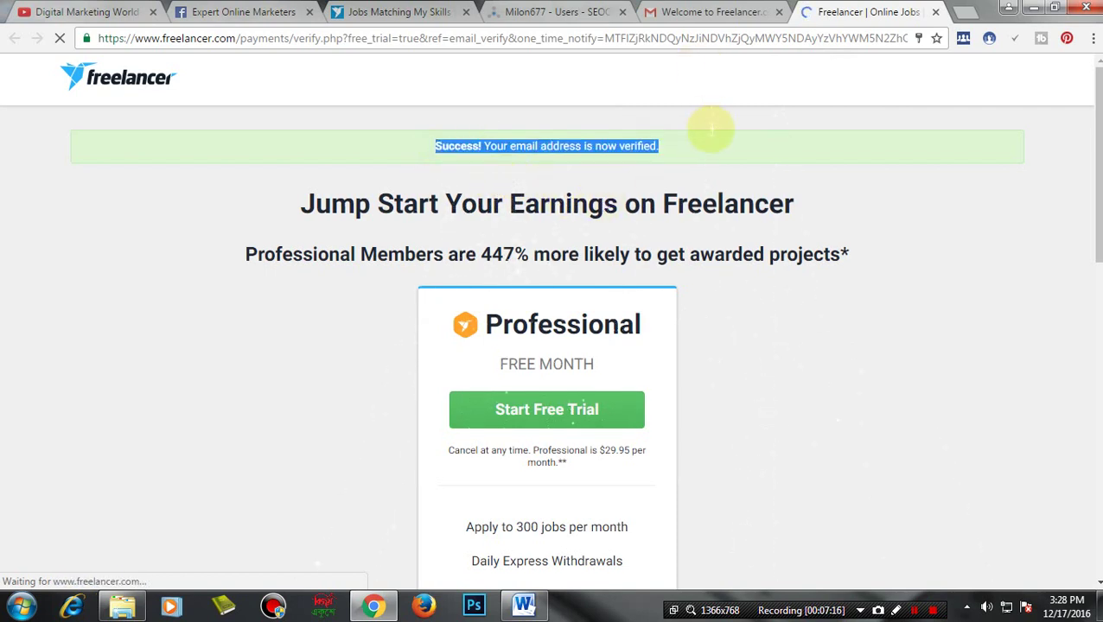
scroll(674, 142, "down", 8)
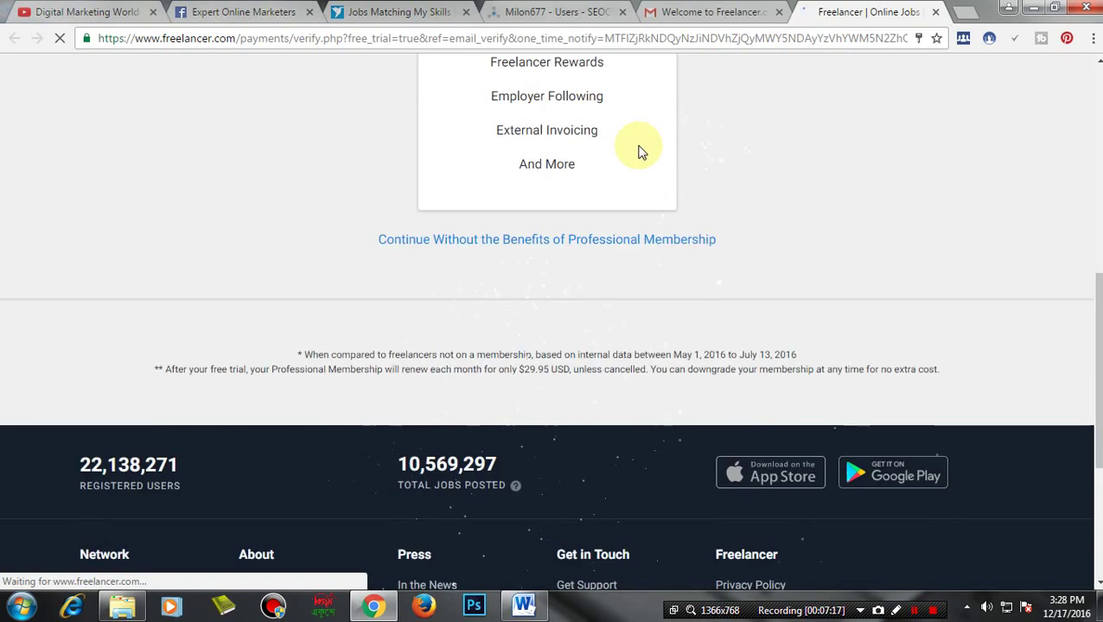
left_click(724, 9)
scroll(588, 268, "down", 2)
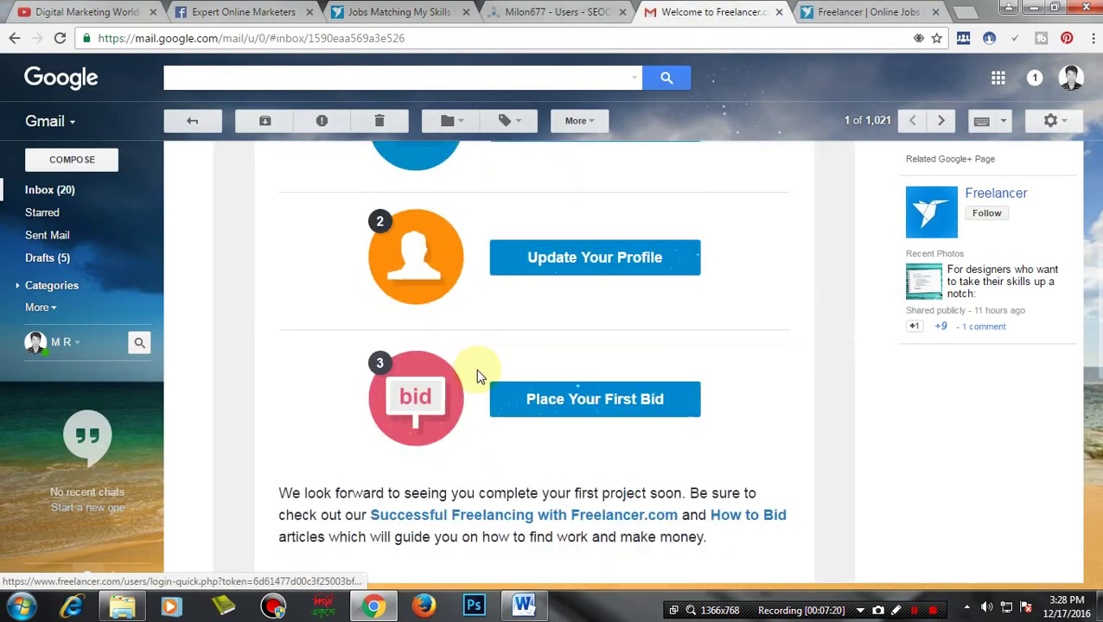
scroll(602, 270, "up", 1)
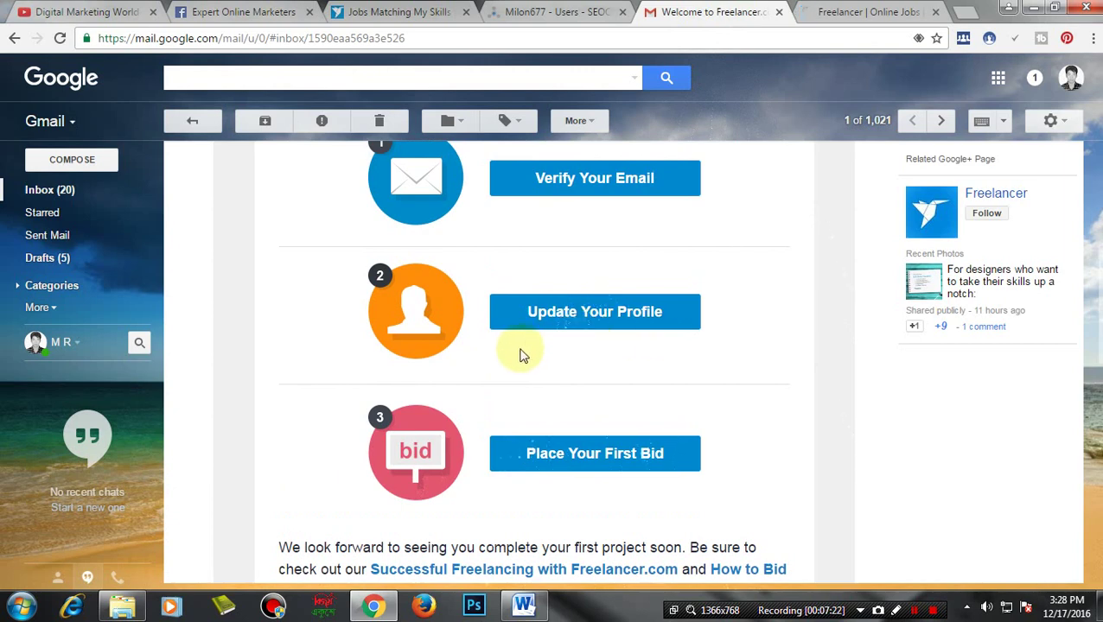
Step: Follow the welcome email's Update Your Profile link and close the membership offer tab
left_click(581, 318)
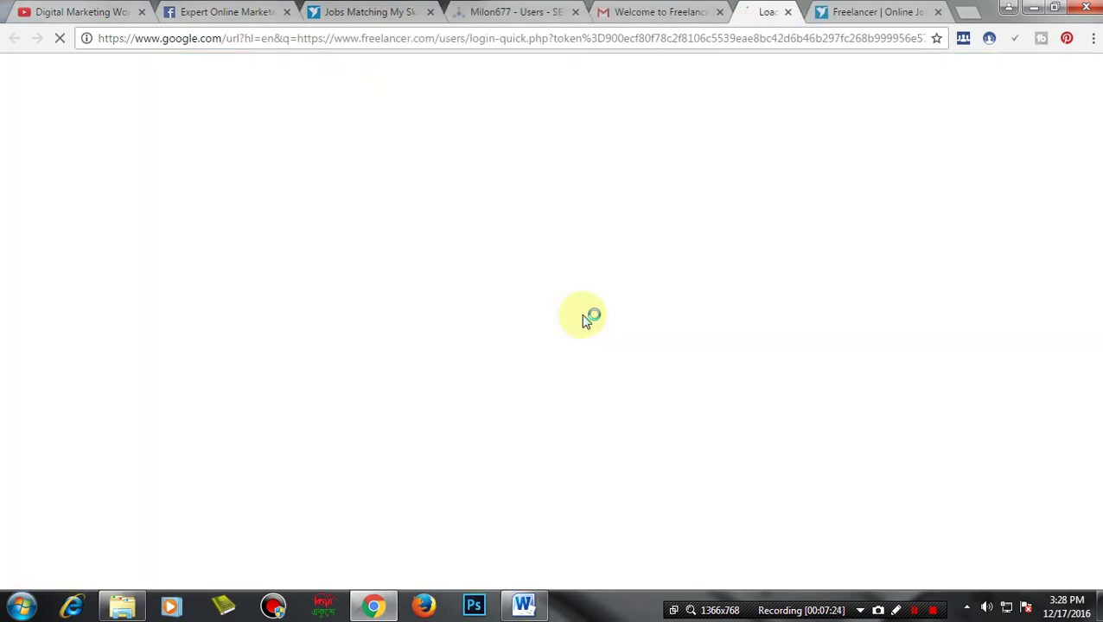
left_click(883, 13)
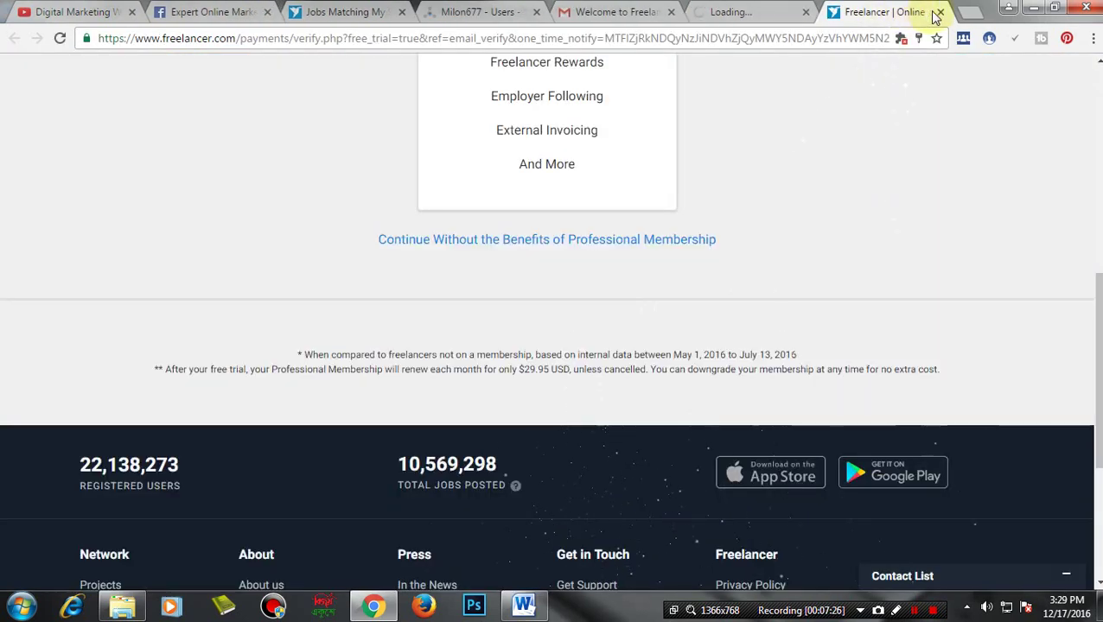
left_click(941, 13)
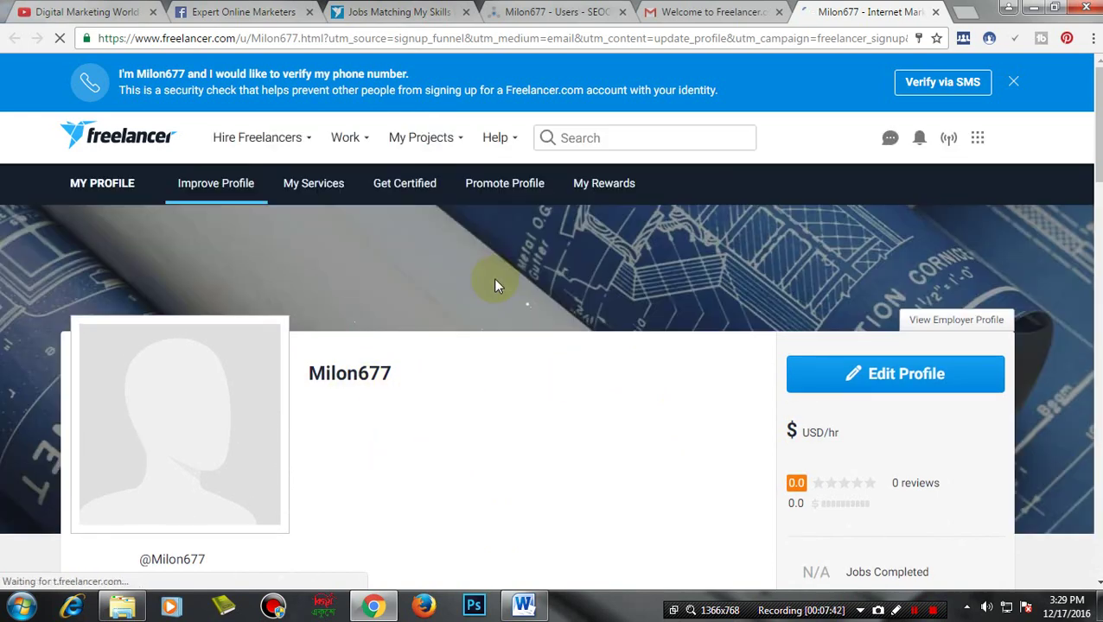
scroll(473, 350, "down", 2)
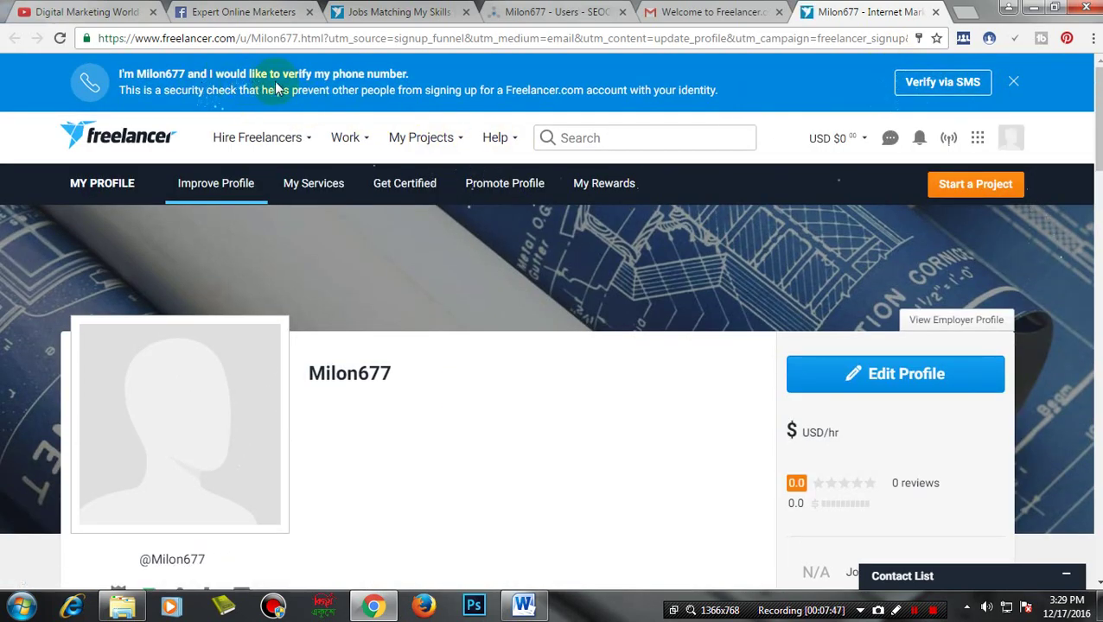
Step: Send the SMS verification code, then cancel the Setup Security Phone Number dialog
left_click(927, 92)
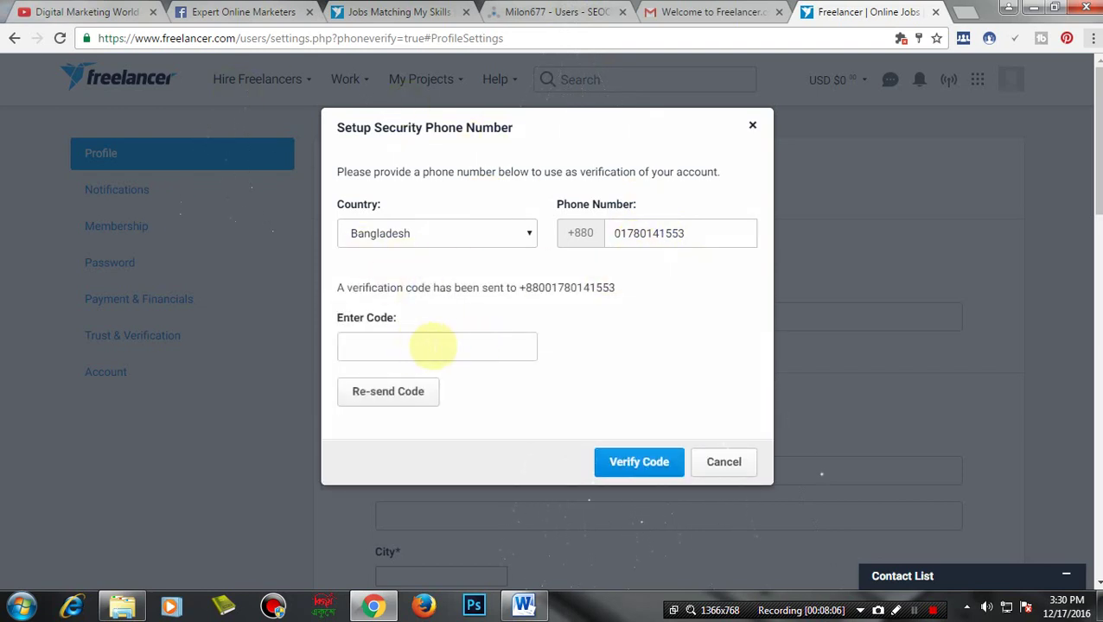
left_click(433, 348)
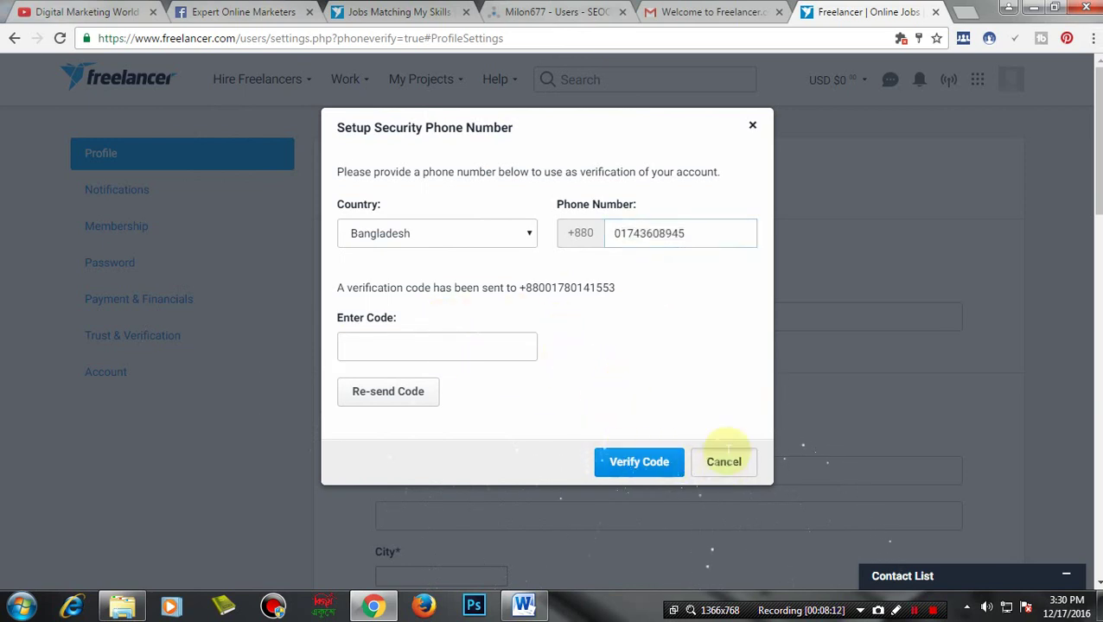
left_click(723, 462)
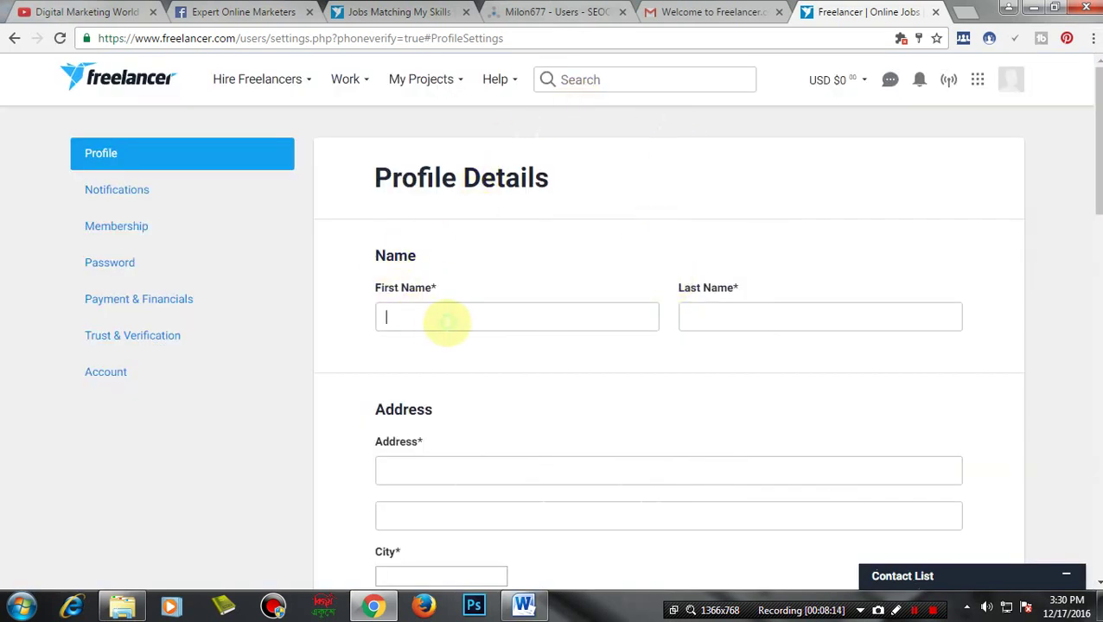
Step: Scroll through Profile Details, select the First Name field, and show the avatar's account panel
left_click(447, 321)
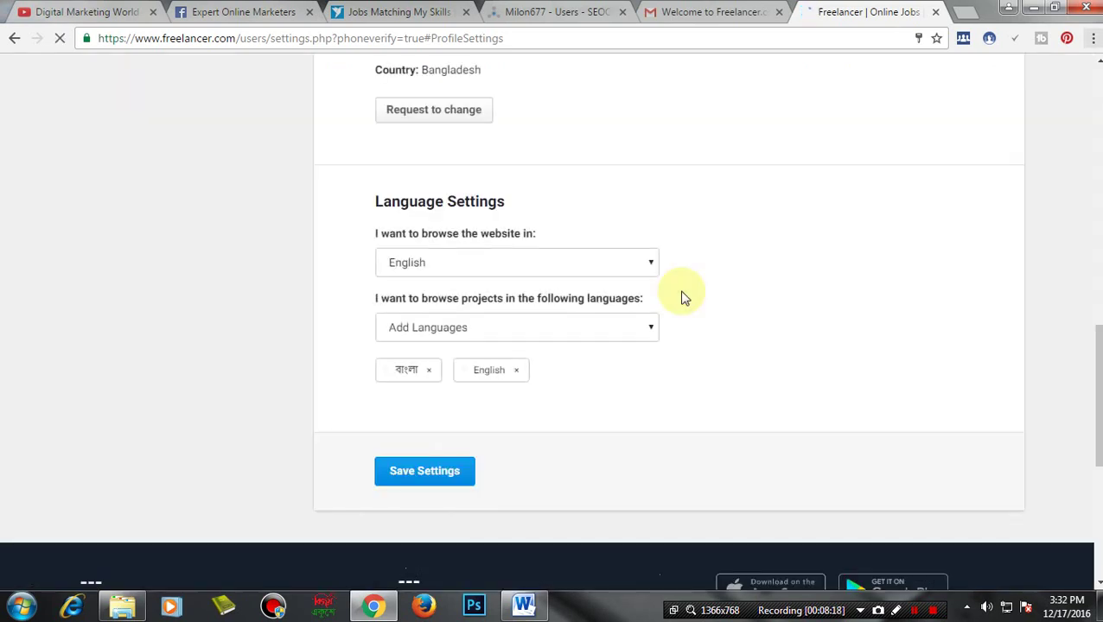
scroll(445, 276, "up", 3)
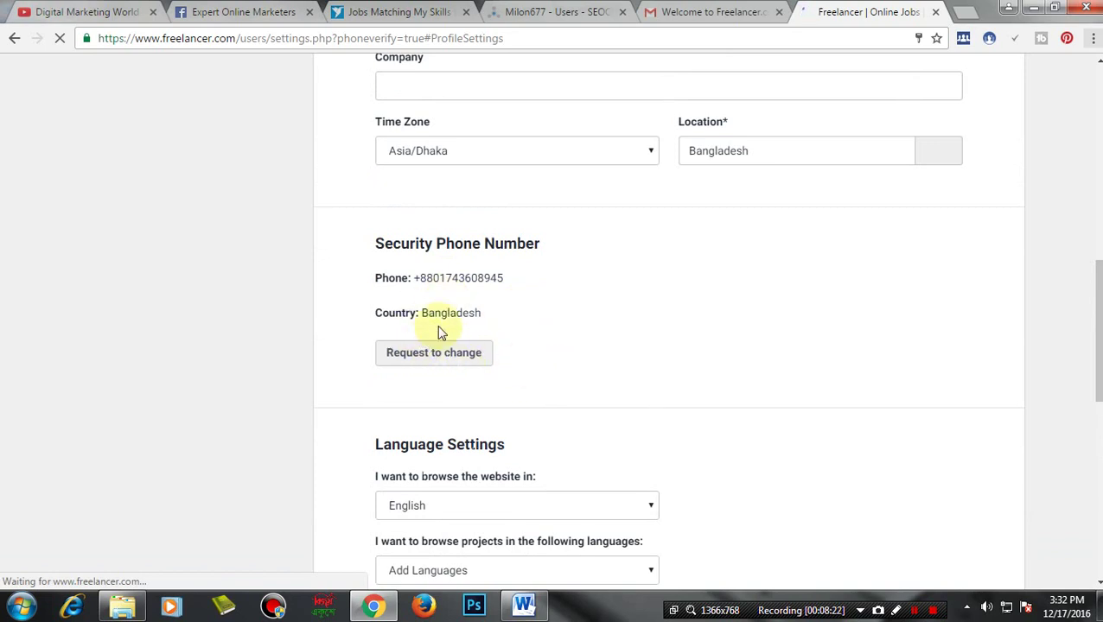
scroll(439, 331, "up", 2)
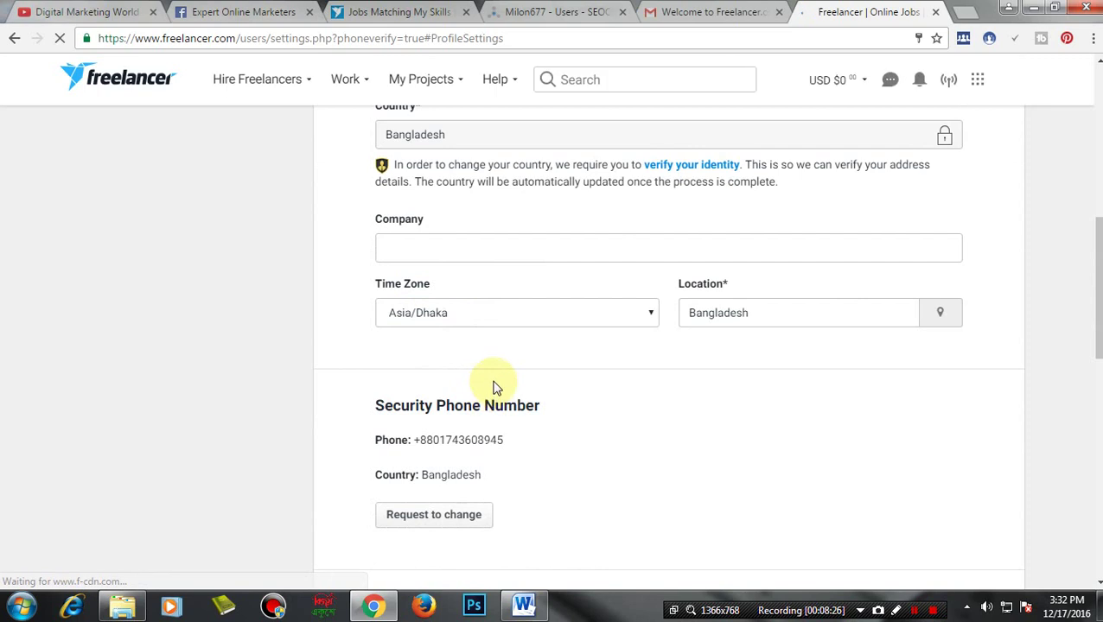
scroll(492, 387, "up", 3)
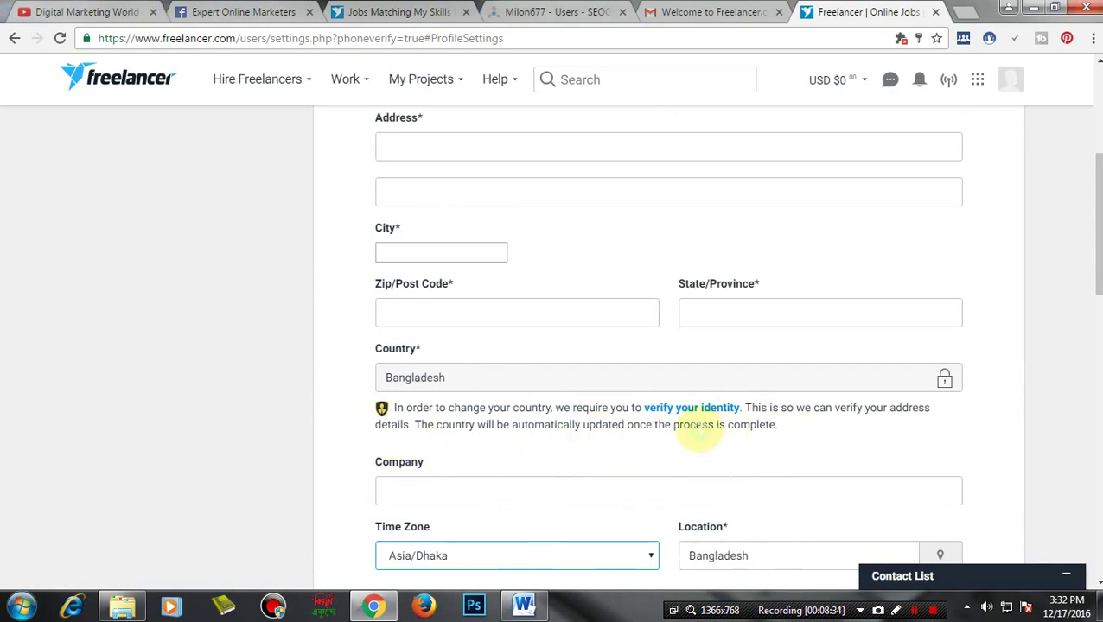
scroll(455, 381, "down", 5)
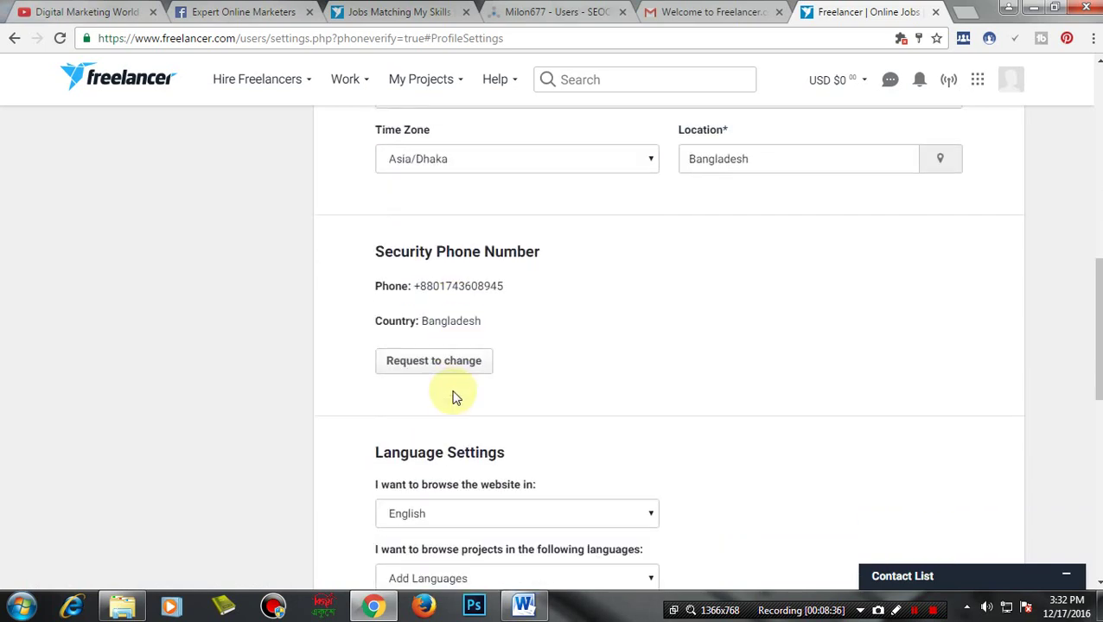
scroll(455, 397, "up", 9)
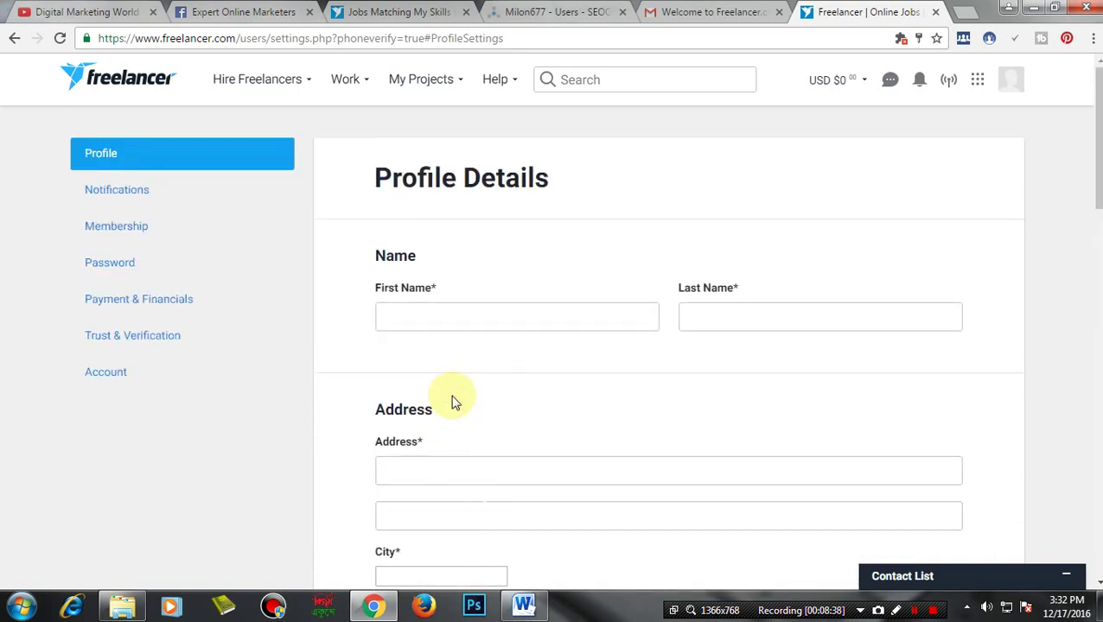
left_click(482, 317)
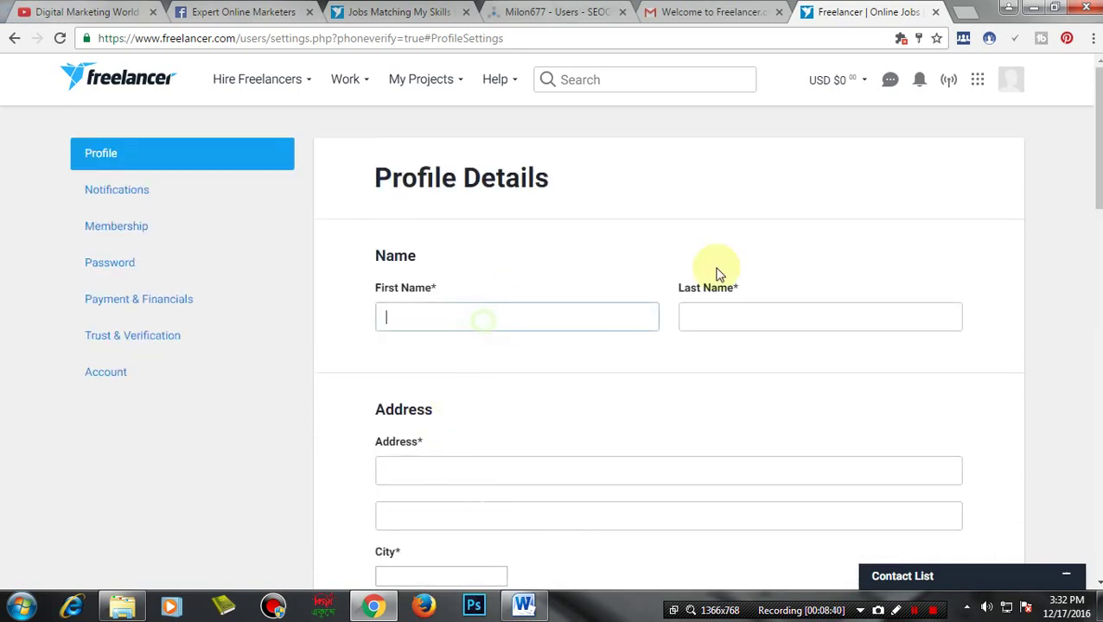
left_click(1011, 81)
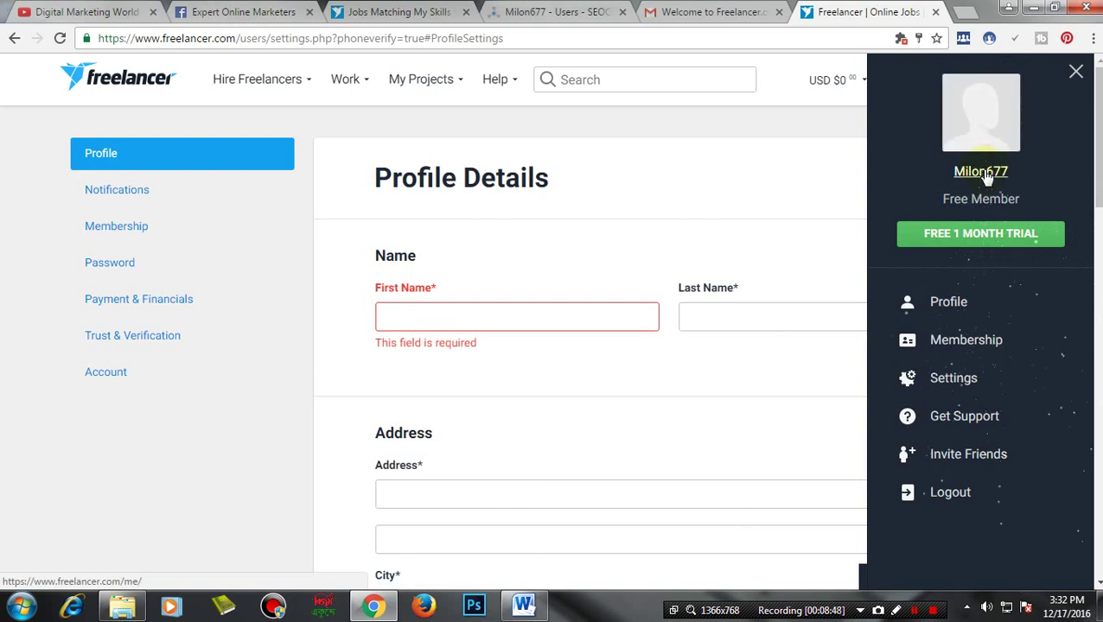
Step: Check Verifications on the public profile, then choose Facebook Connect
left_click(958, 304)
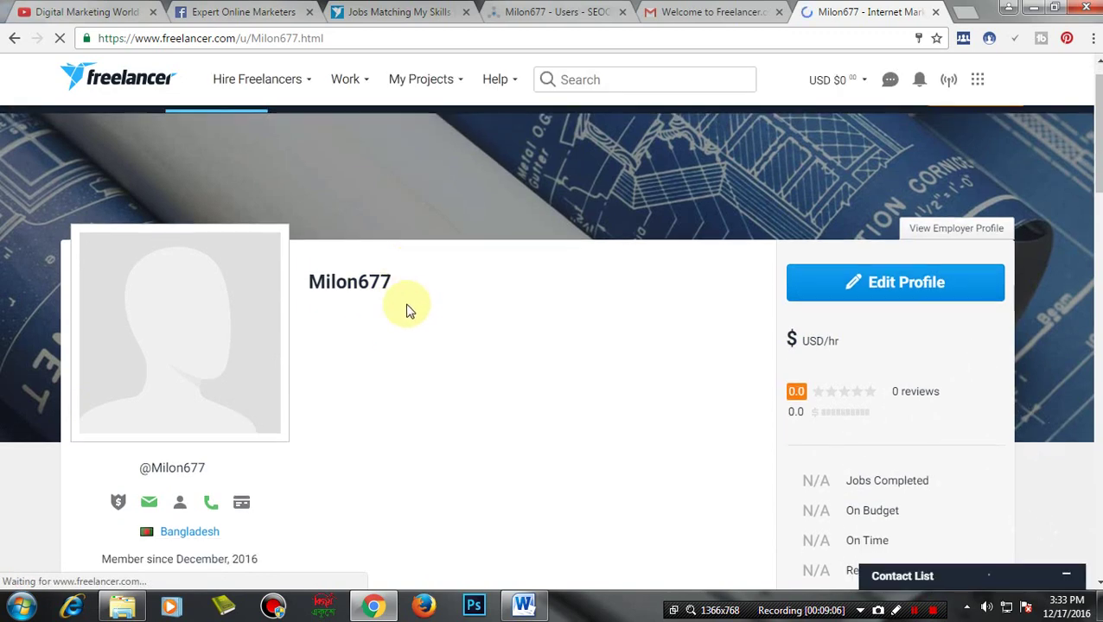
scroll(401, 293, "down", 3)
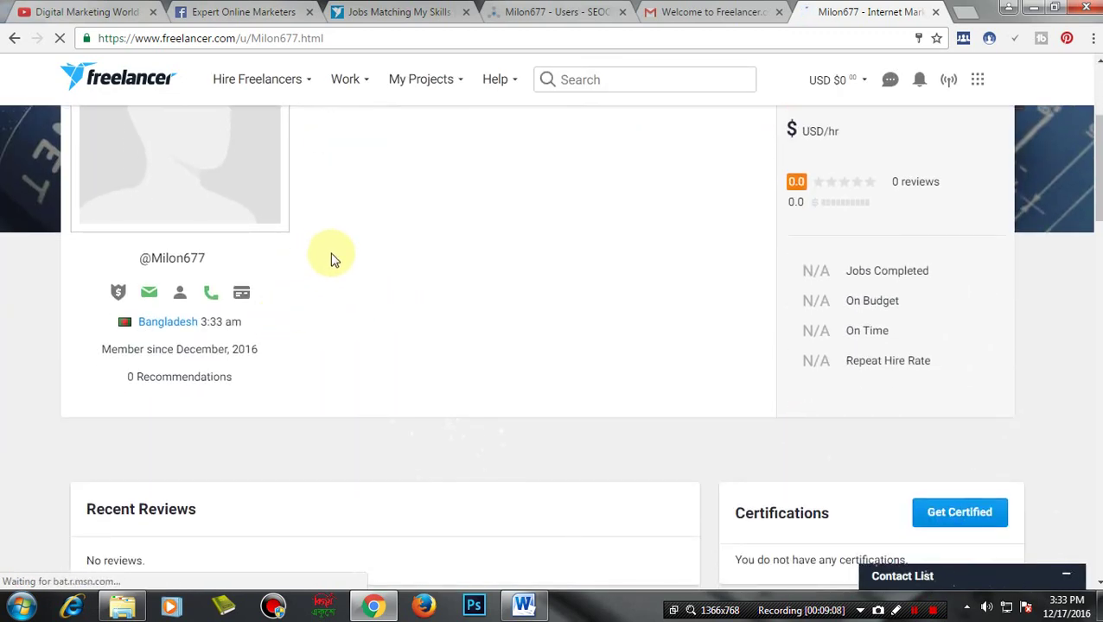
scroll(344, 259, "down", 1)
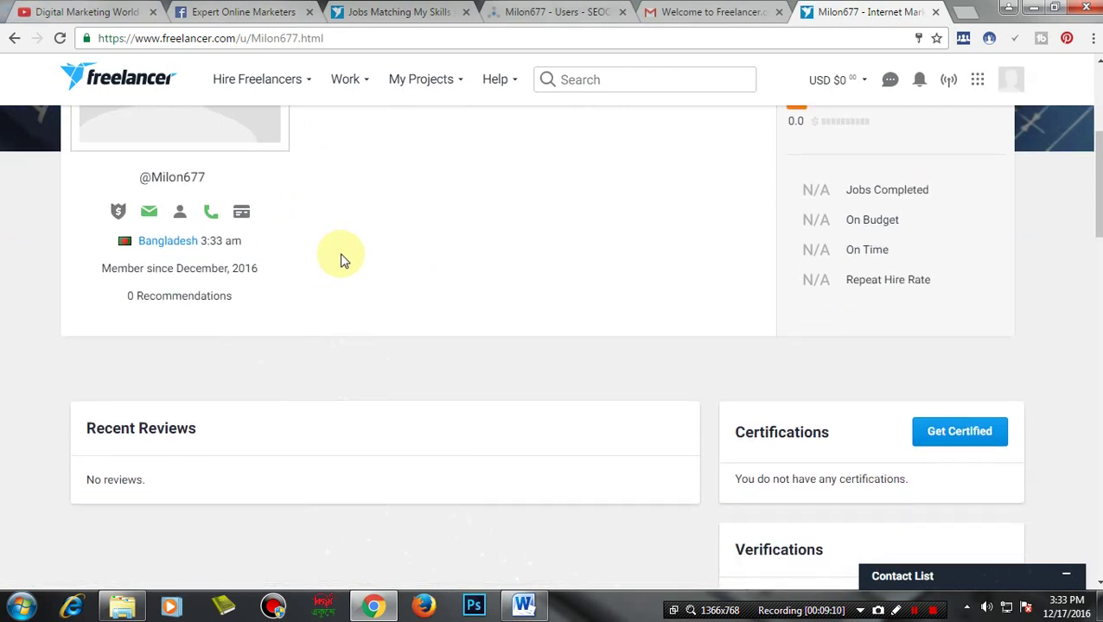
scroll(347, 266, "down", 5)
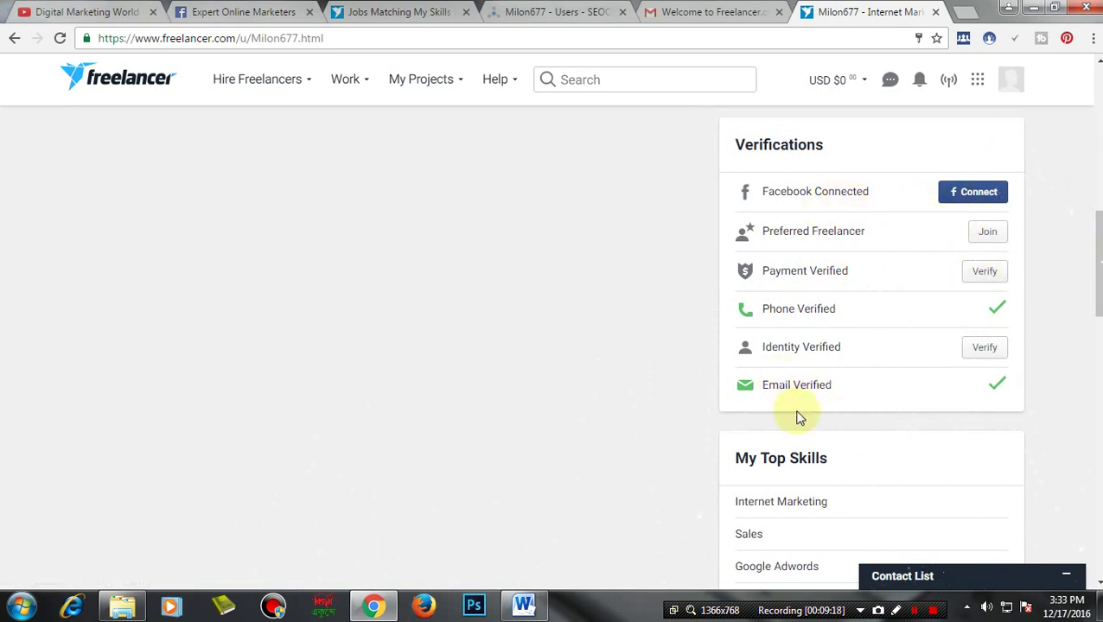
left_click(972, 198)
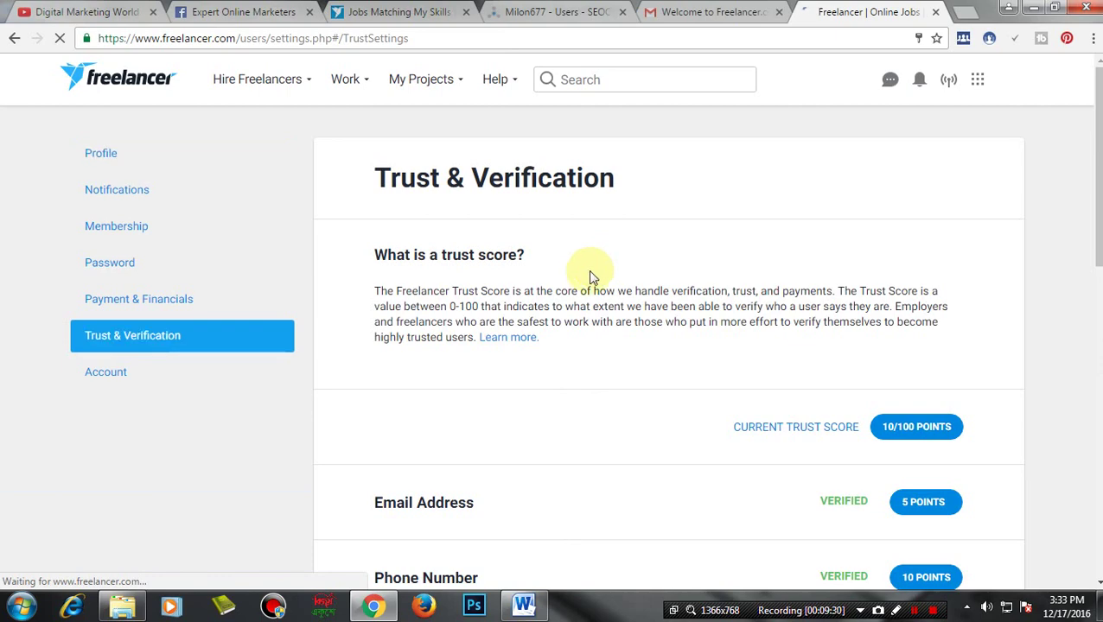
Step: Connect with Facebook and approve sharing the Facebook profile with Freelancer.com
scroll(518, 315, "down", 2)
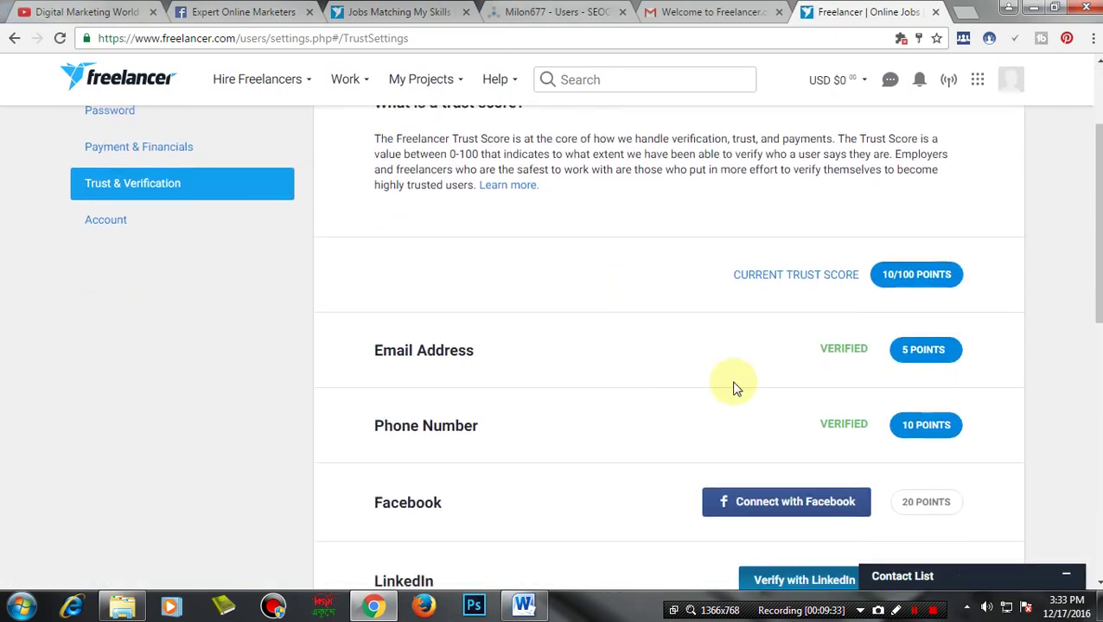
scroll(838, 364, "down", 1)
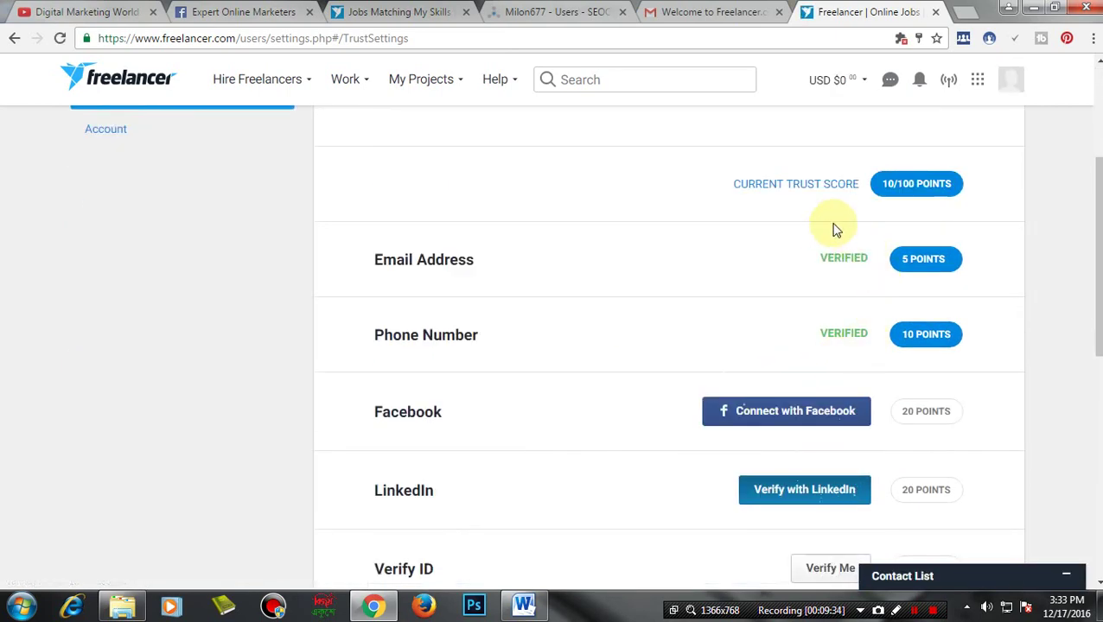
scroll(769, 446, "down", 1)
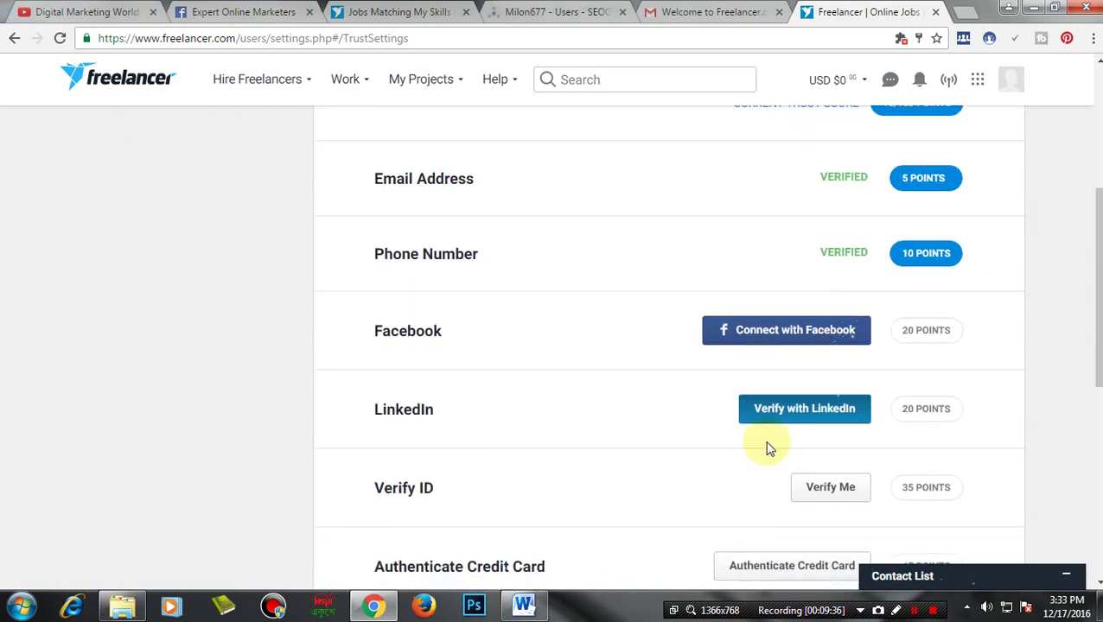
left_click(791, 336)
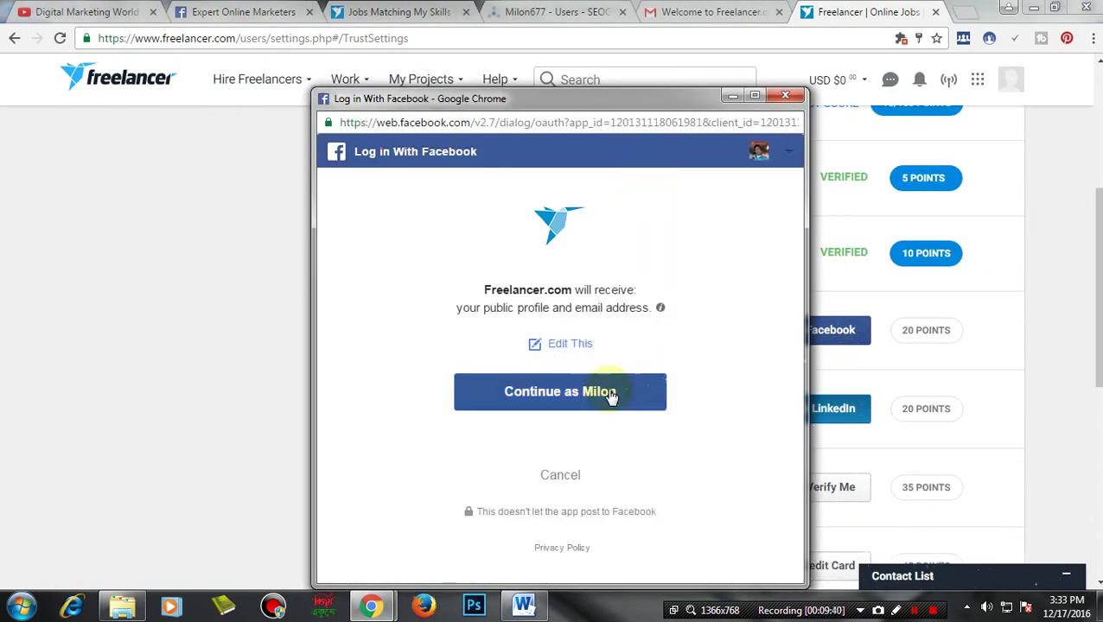
left_click(594, 394)
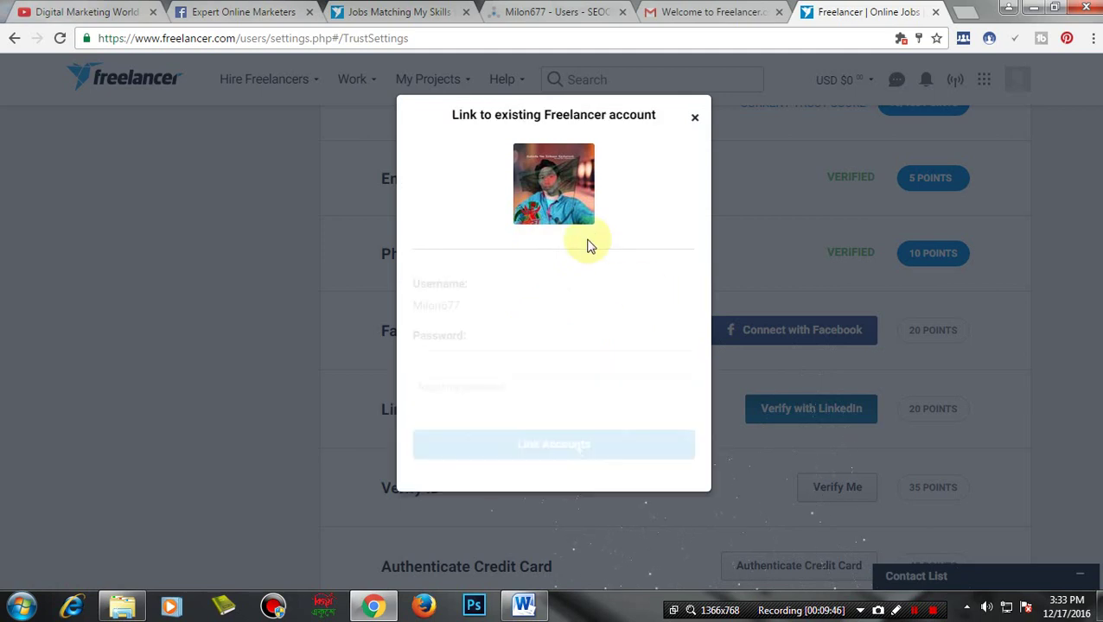
Step: Enter the account password in the Link Accounts dialog, submit it, and reload with F5
left_click(501, 366)
left_click(501, 366)
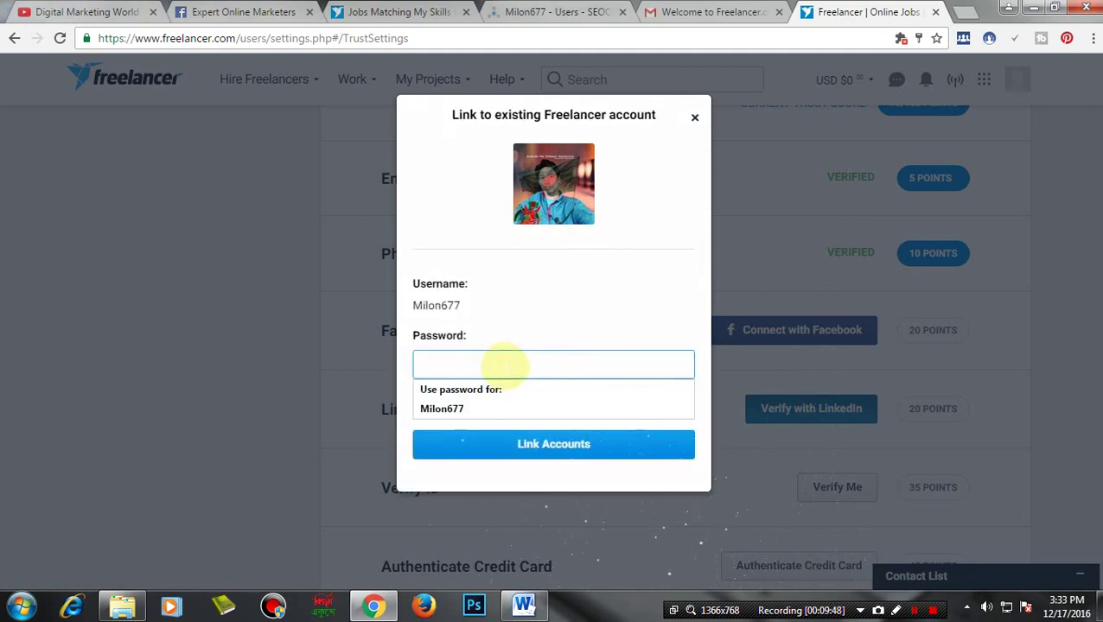
type("••")
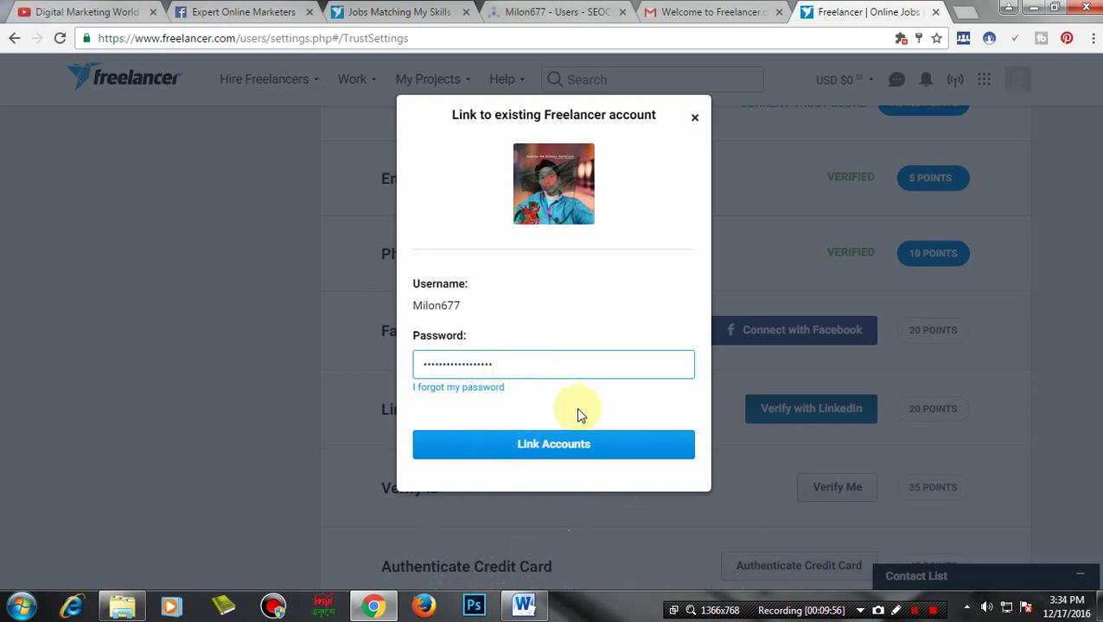
left_click(578, 443)
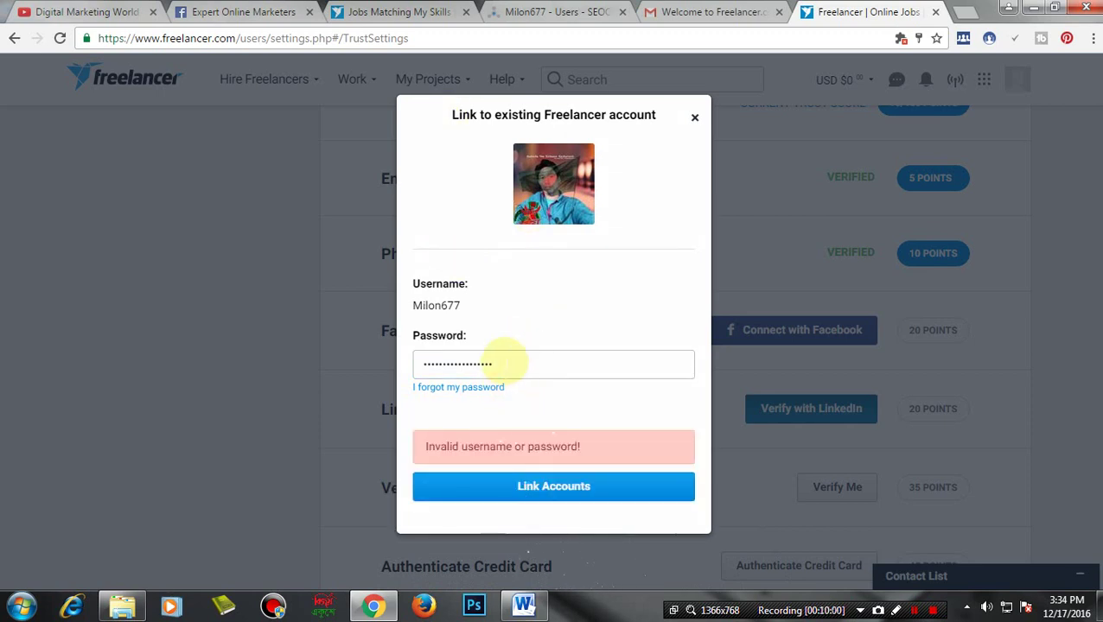
key("F5")
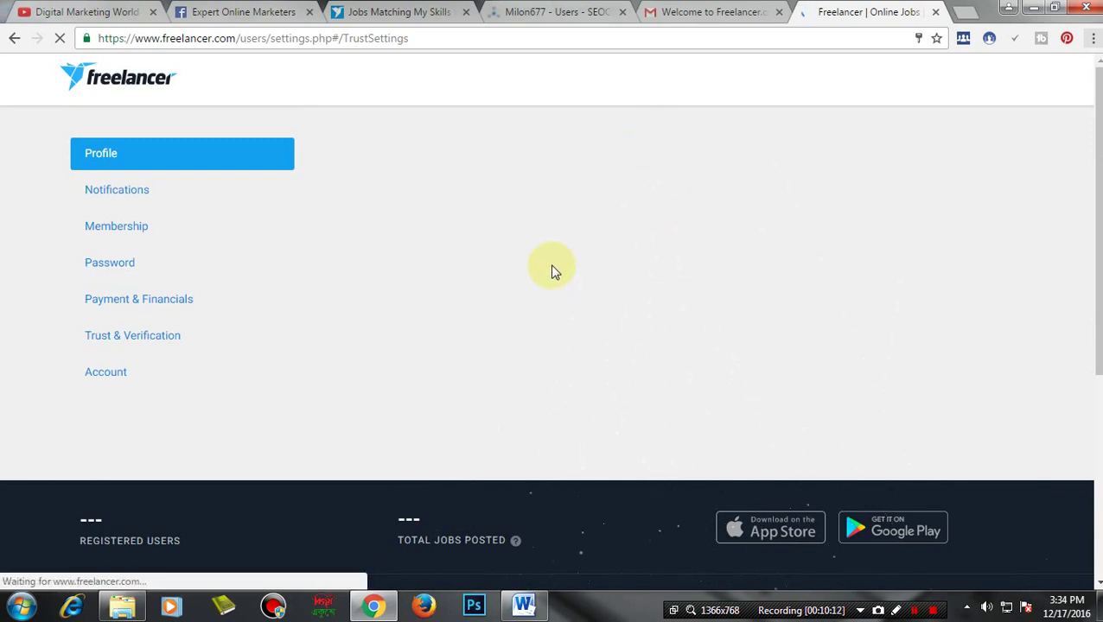
Step: Leave Trust & Verification for the Profile Details settings page
scroll(646, 332, "down", 3)
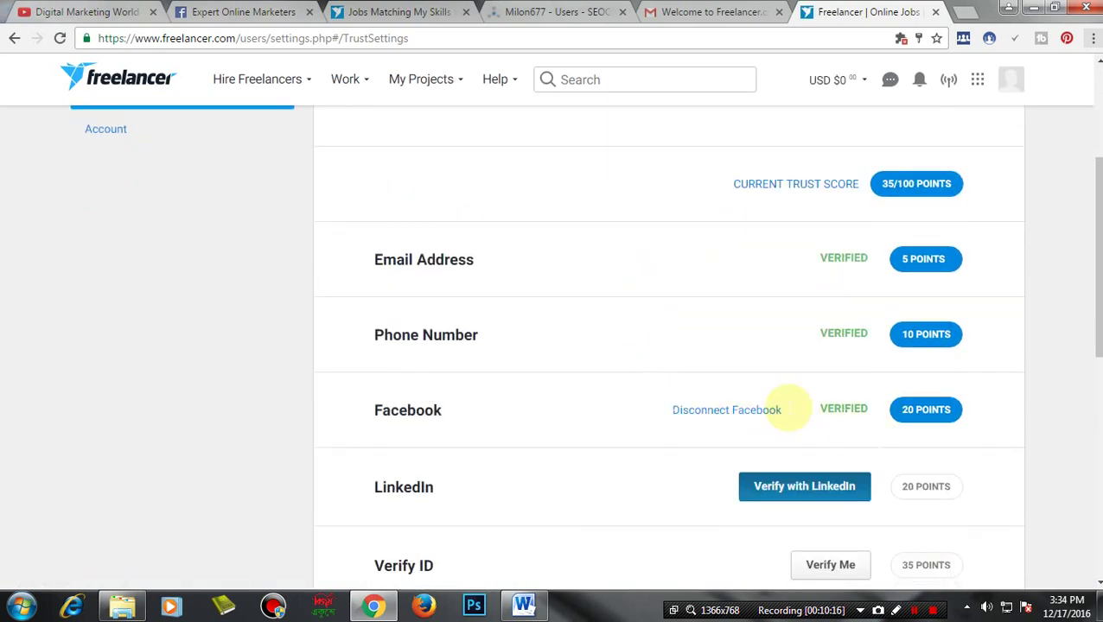
left_click(765, 410)
scroll(761, 415, "down", 1)
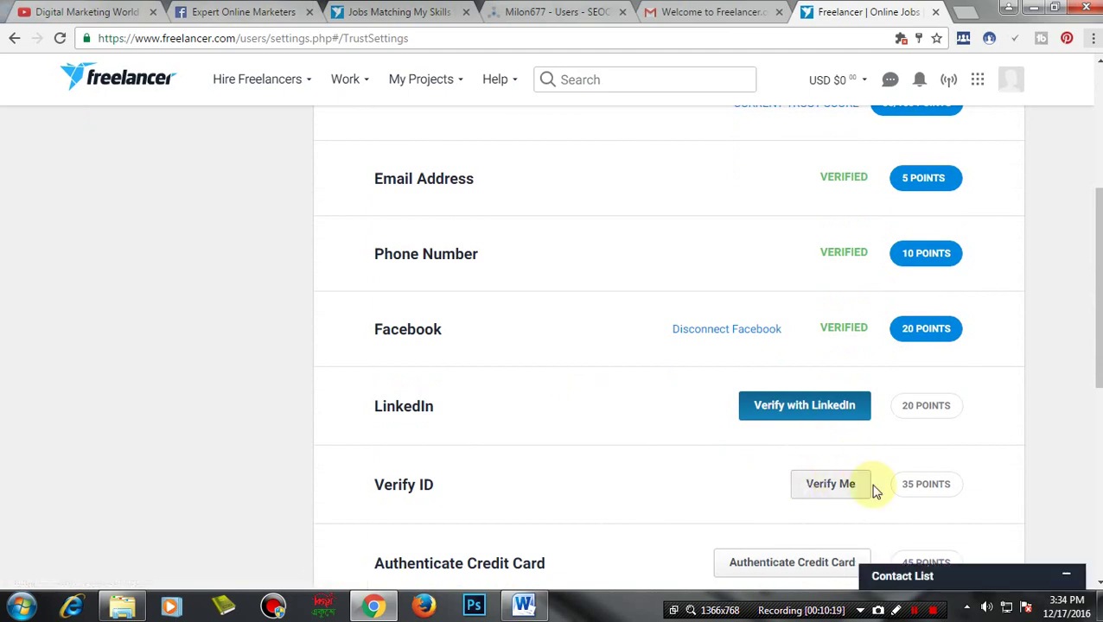
scroll(638, 443, "down", 1)
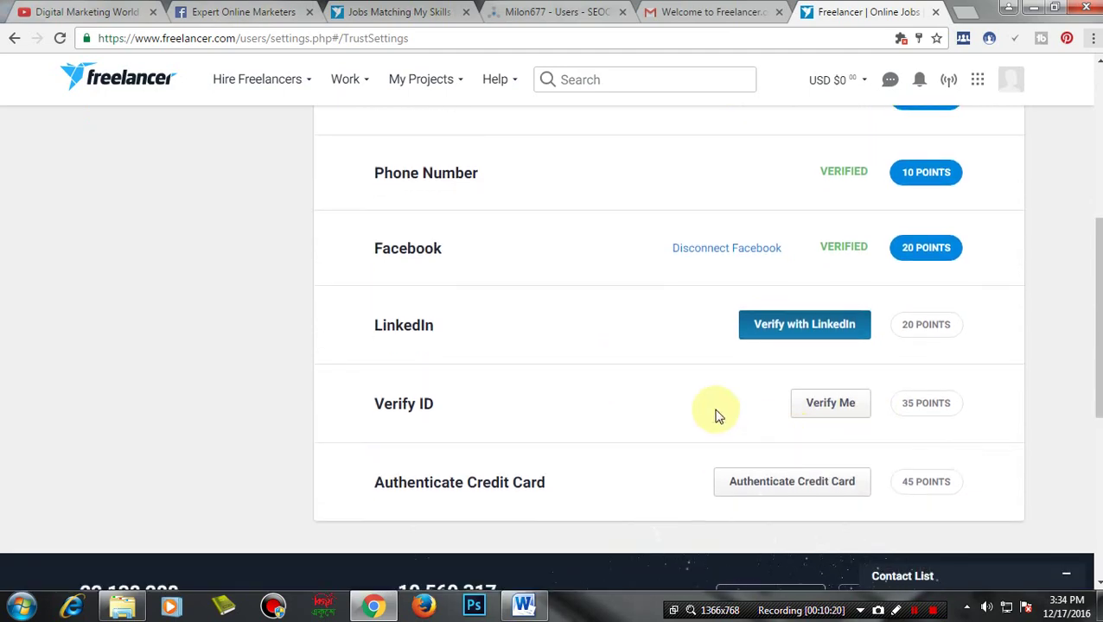
scroll(793, 307, "up", 3)
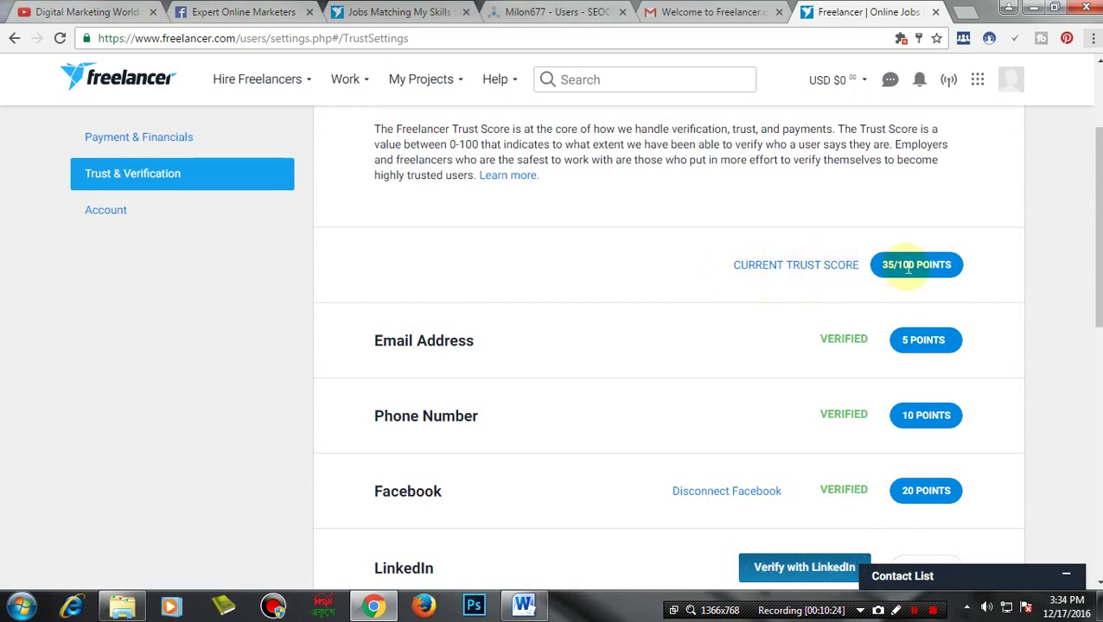
scroll(579, 272, "up", 1)
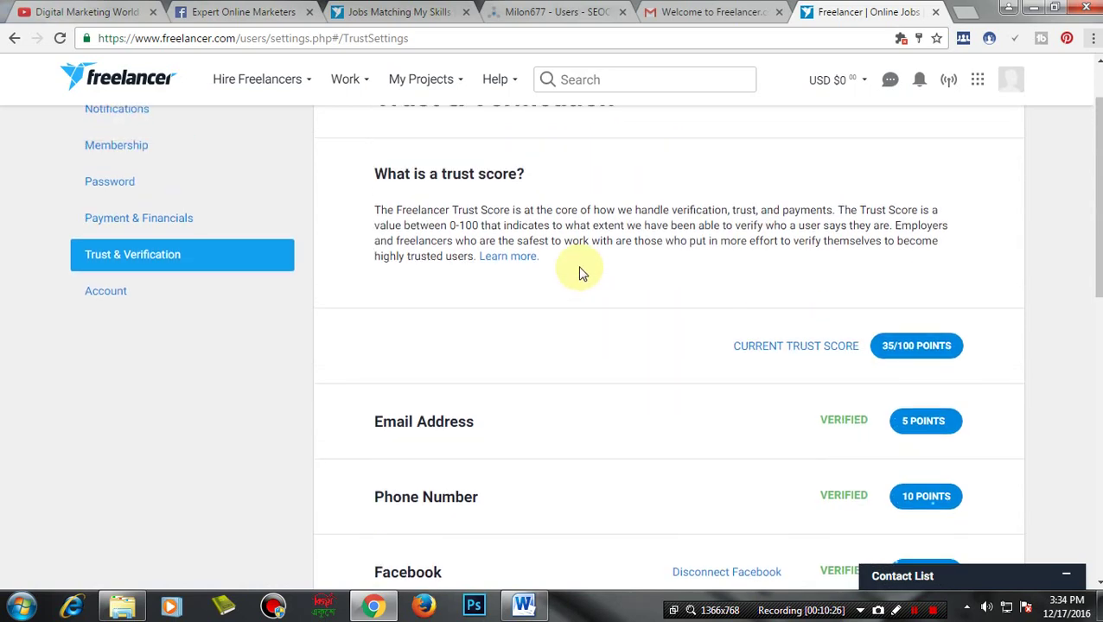
scroll(579, 273, "up", 1)
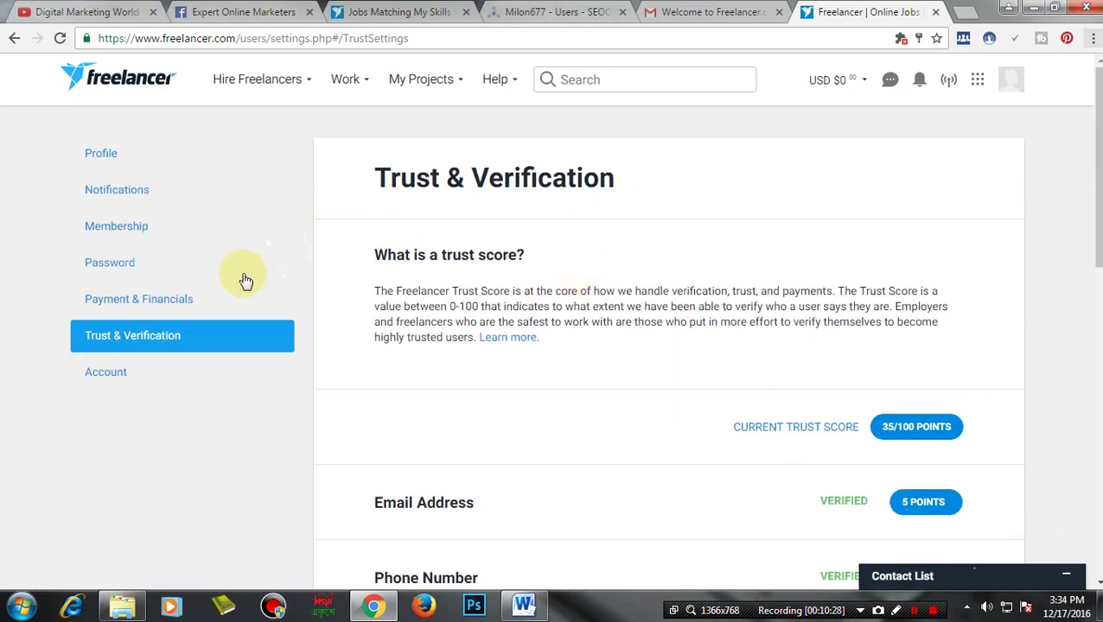
left_click(117, 162)
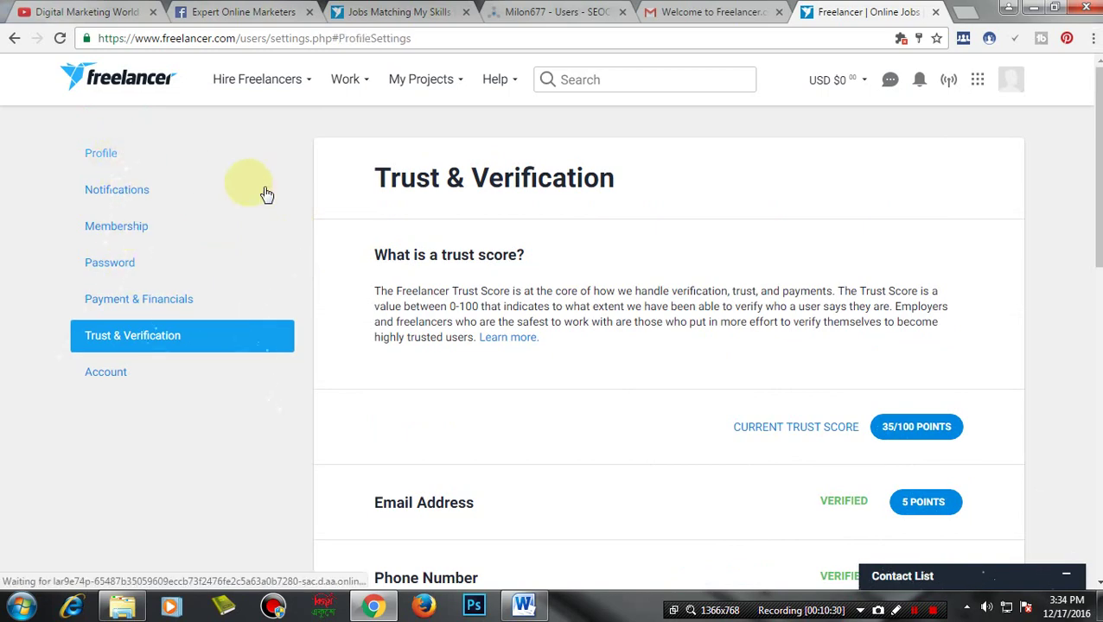
scroll(378, 269, "down", 8)
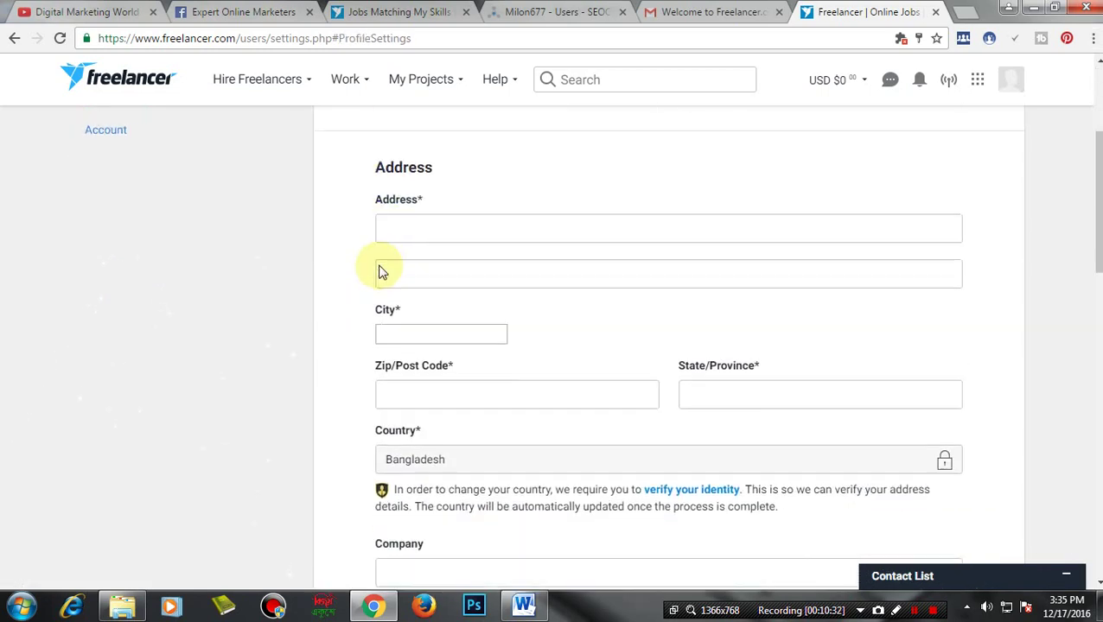
scroll(689, 290, "up", 6)
scroll(689, 286, "up", 3)
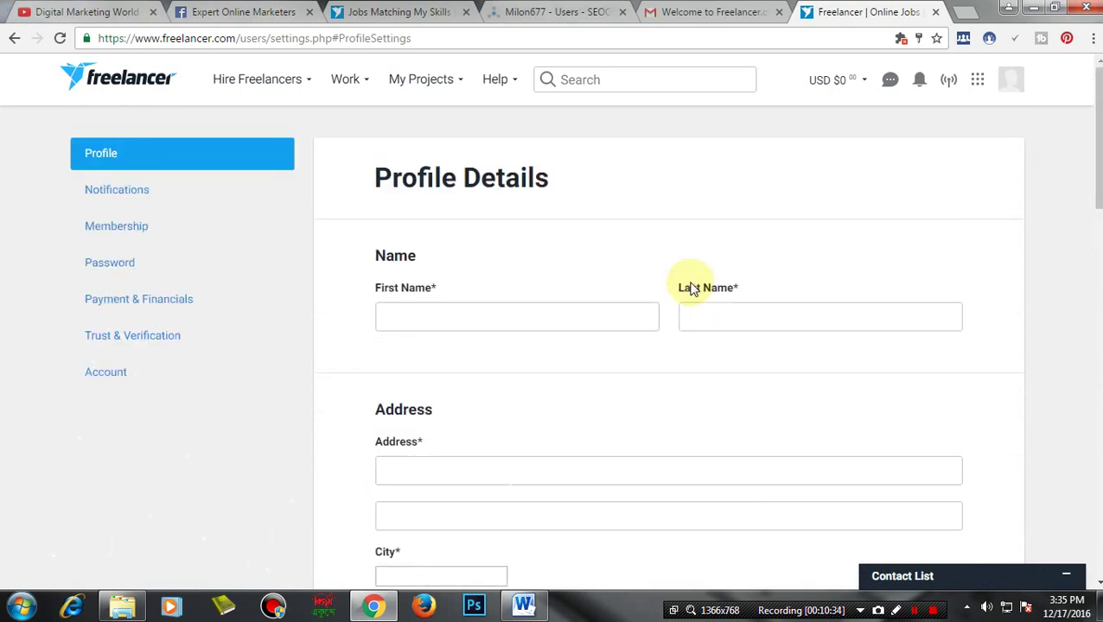
Step: Peek at the Project Feed, Messages and USD balance menus, then view your public profile
left_click(948, 80)
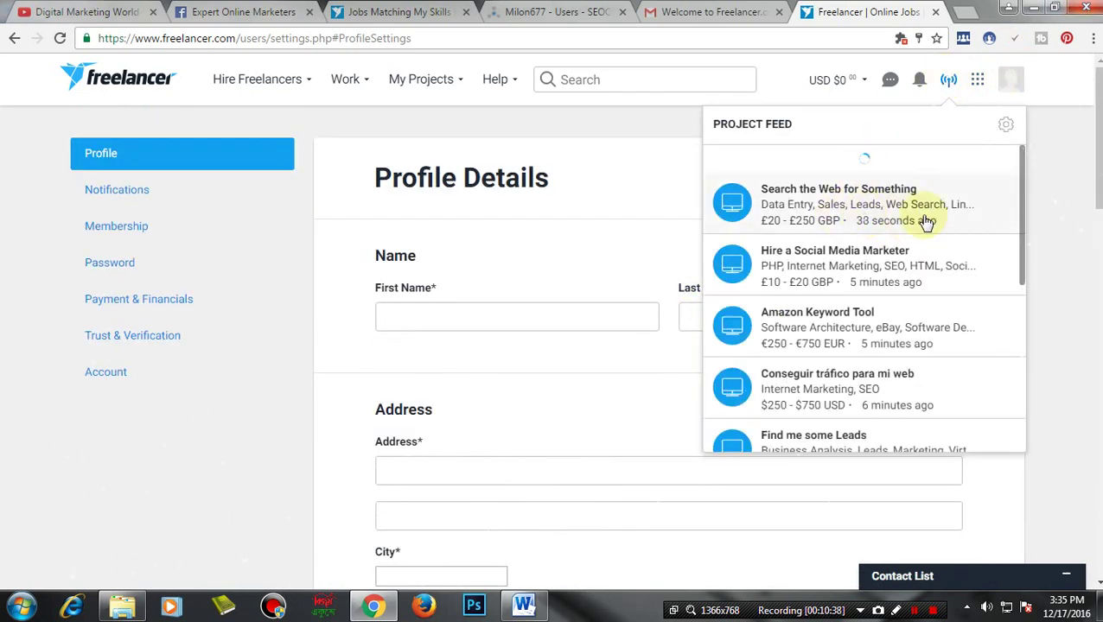
left_click(978, 82)
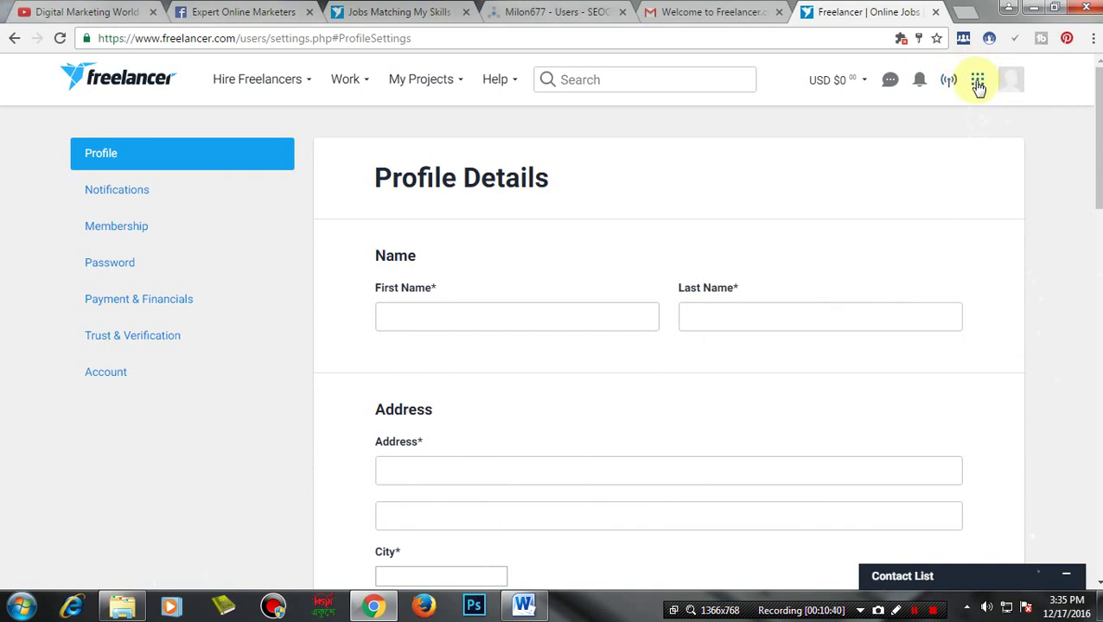
left_click(891, 82)
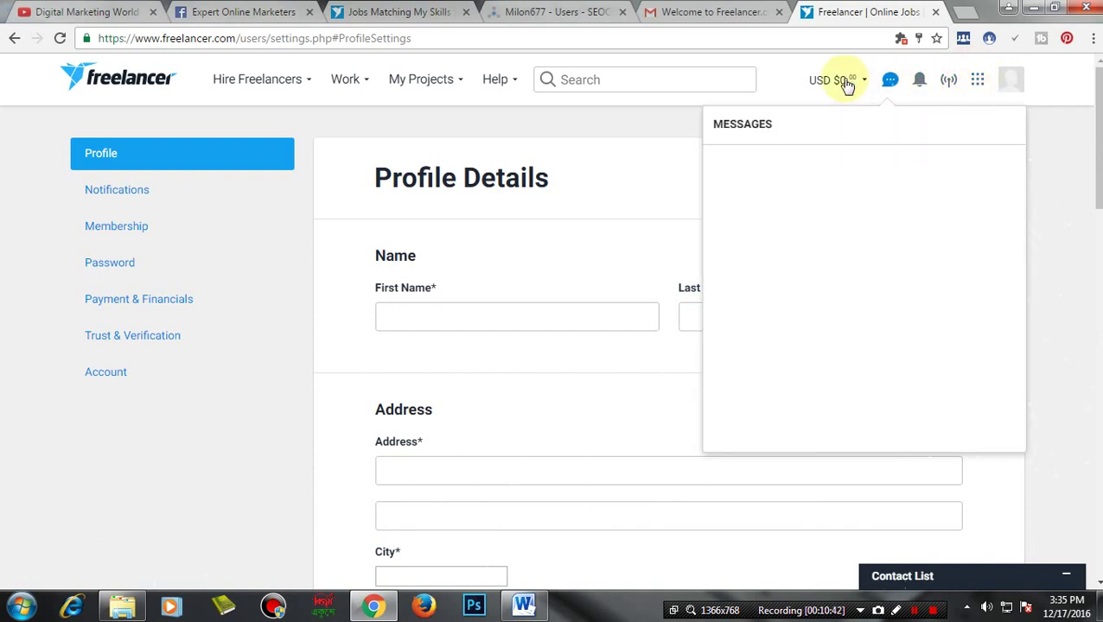
left_click(867, 82)
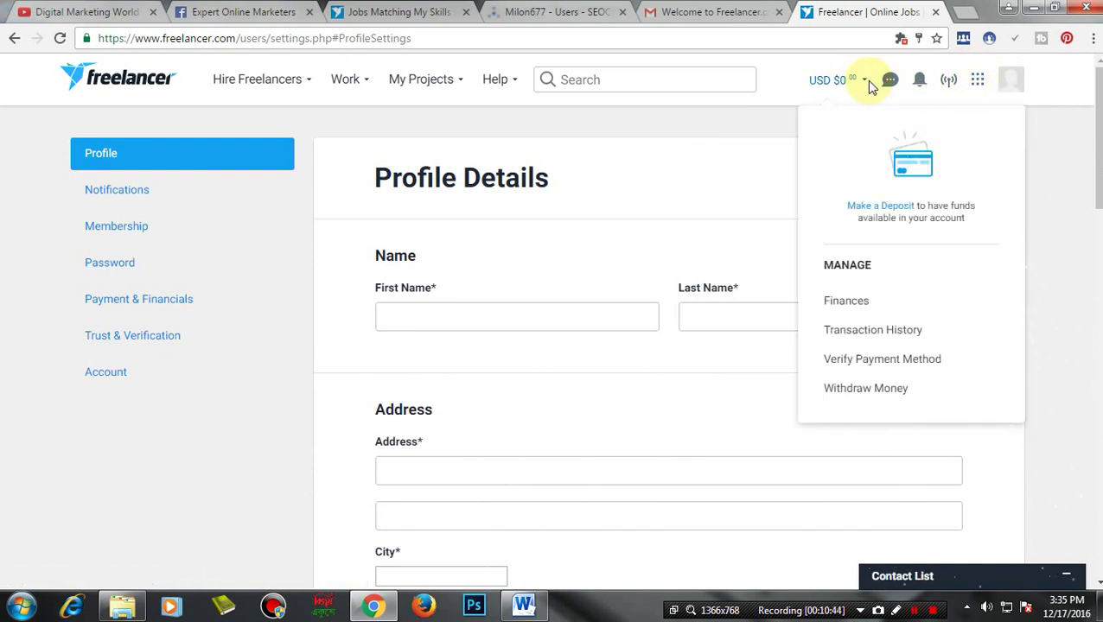
left_click(1008, 90)
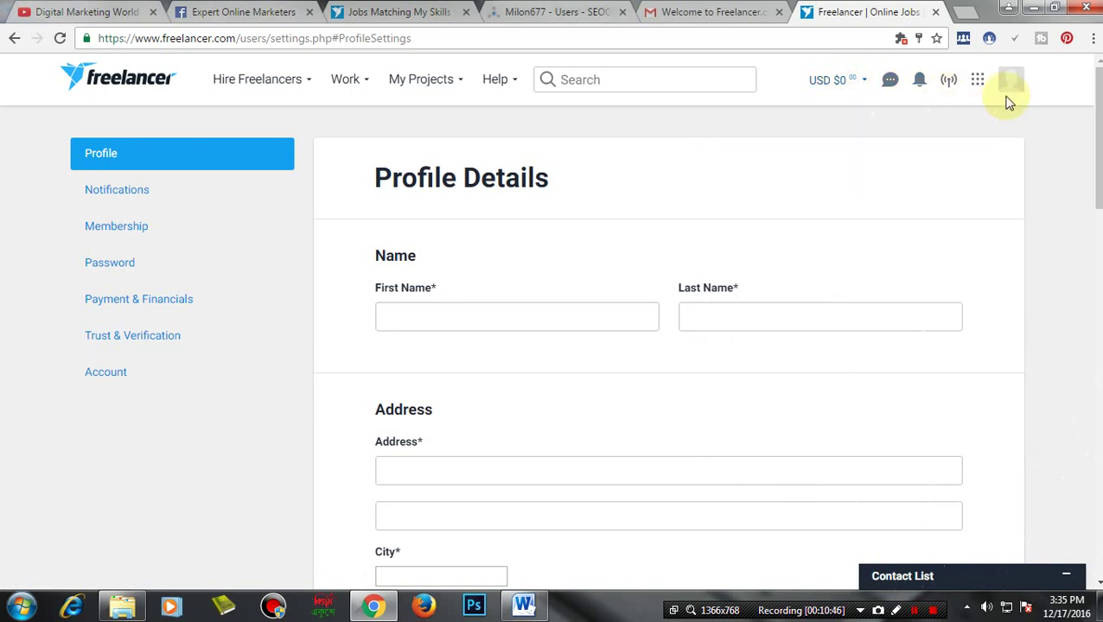
left_click(1015, 95)
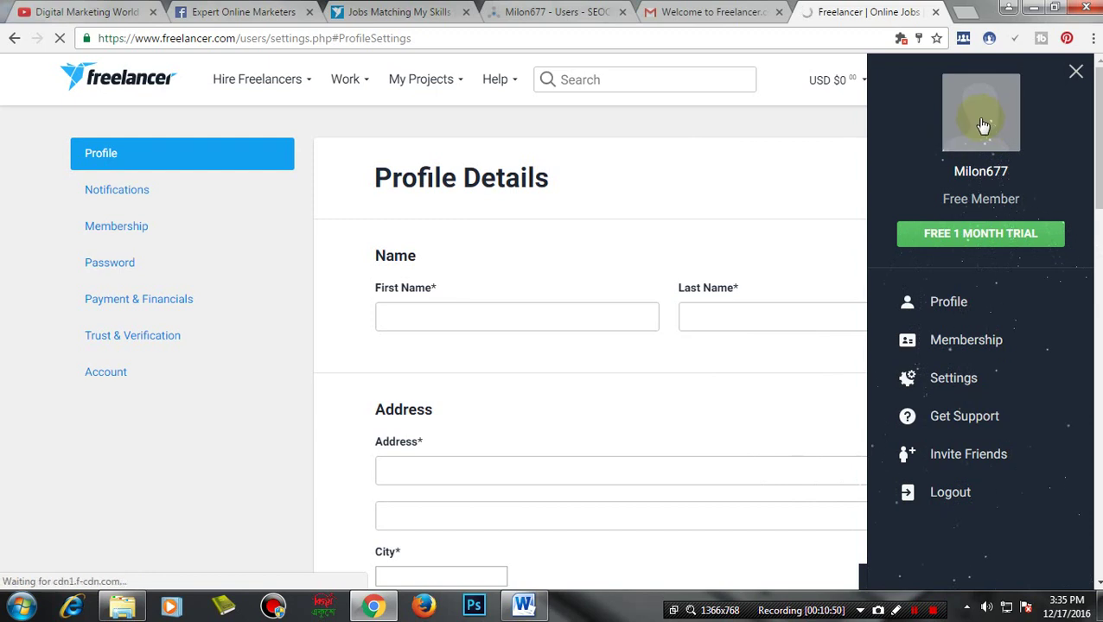
left_click(994, 131)
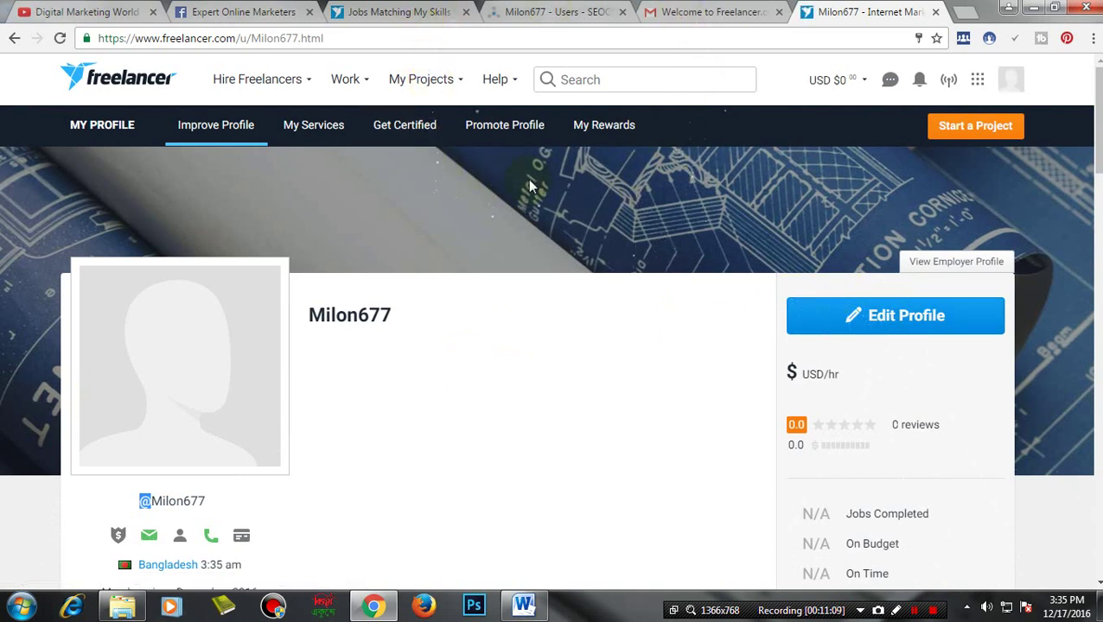
Step: In Edit Profile mode, upload the photo 681028123 from the computer as a new picture
left_click(860, 311)
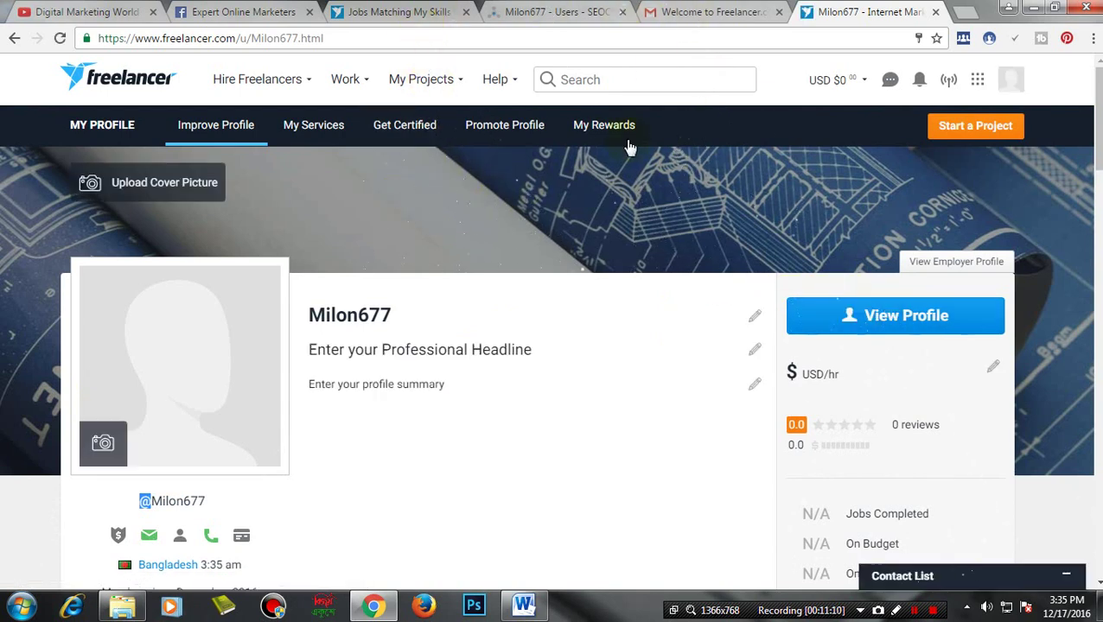
left_click(179, 366)
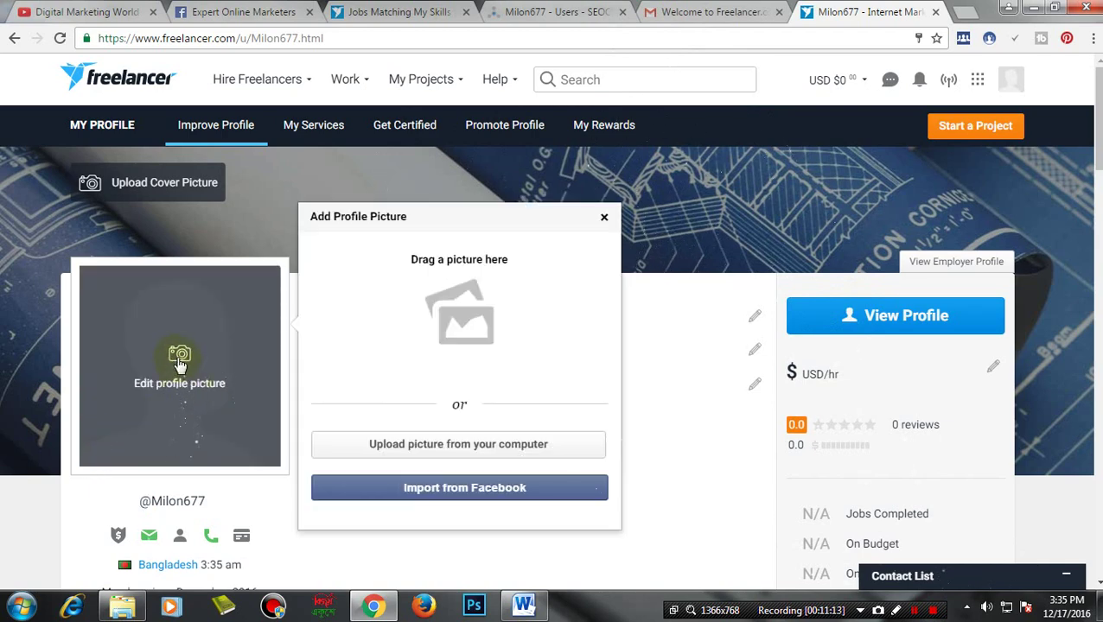
left_click(465, 446)
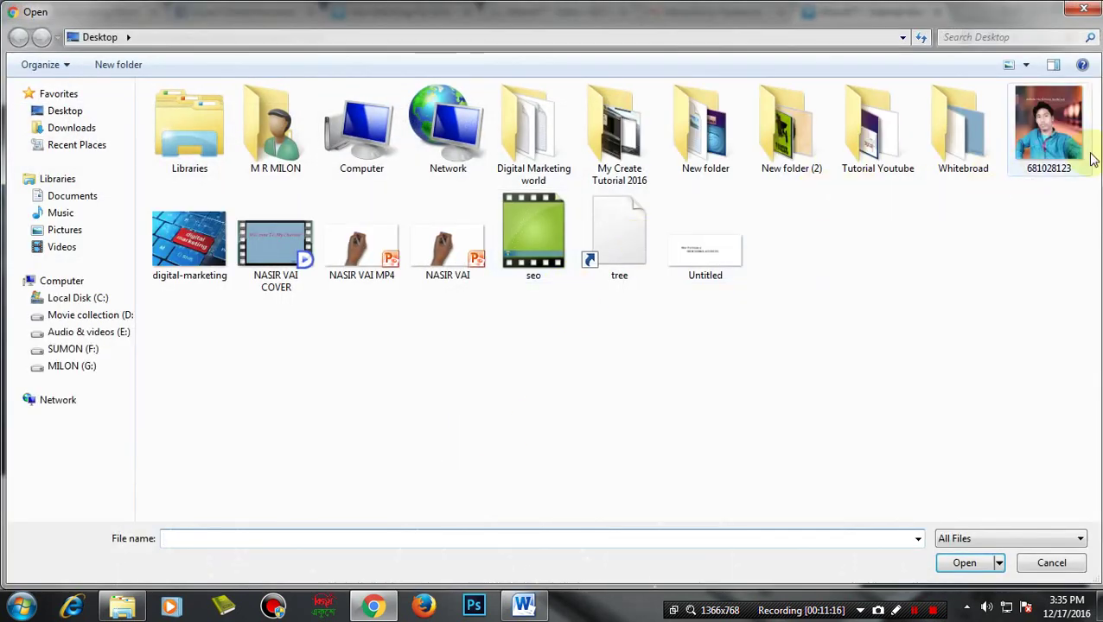
left_click(1063, 147)
left_click(965, 562)
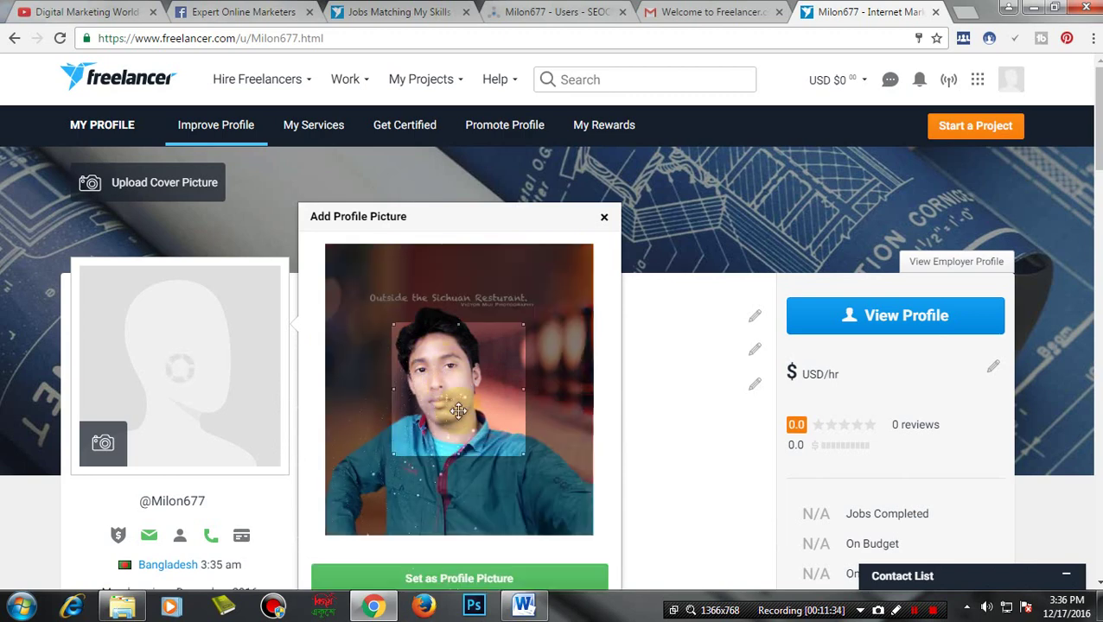
Step: Widen the crop box to nearly the whole photo and set it as profile picture
left_click_drag(367, 308, 327, 241)
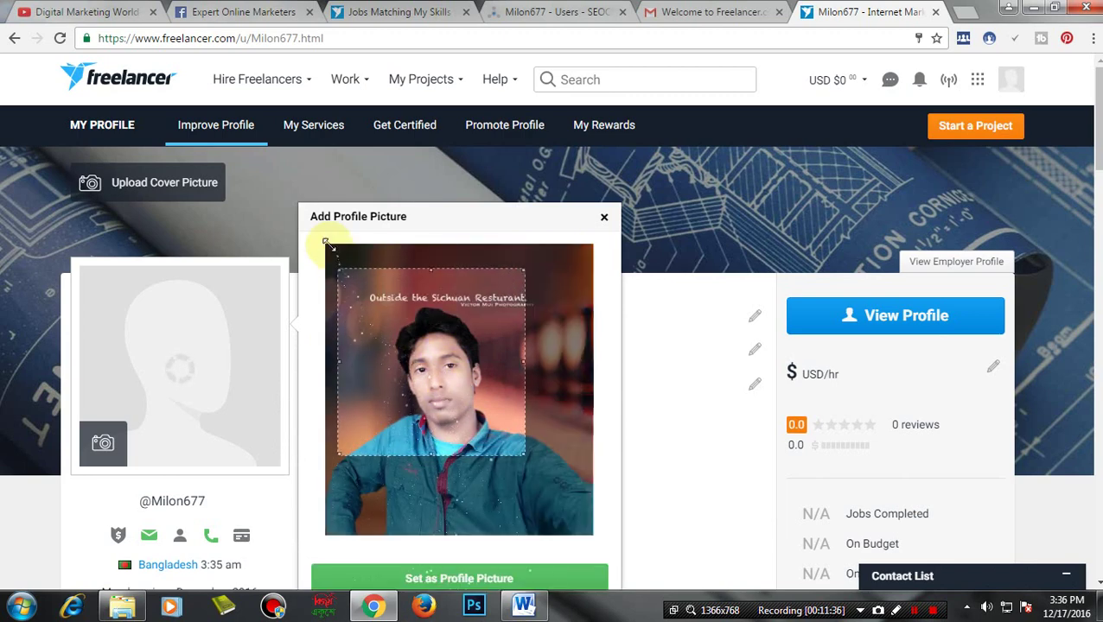
left_click_drag(535, 450, 555, 526)
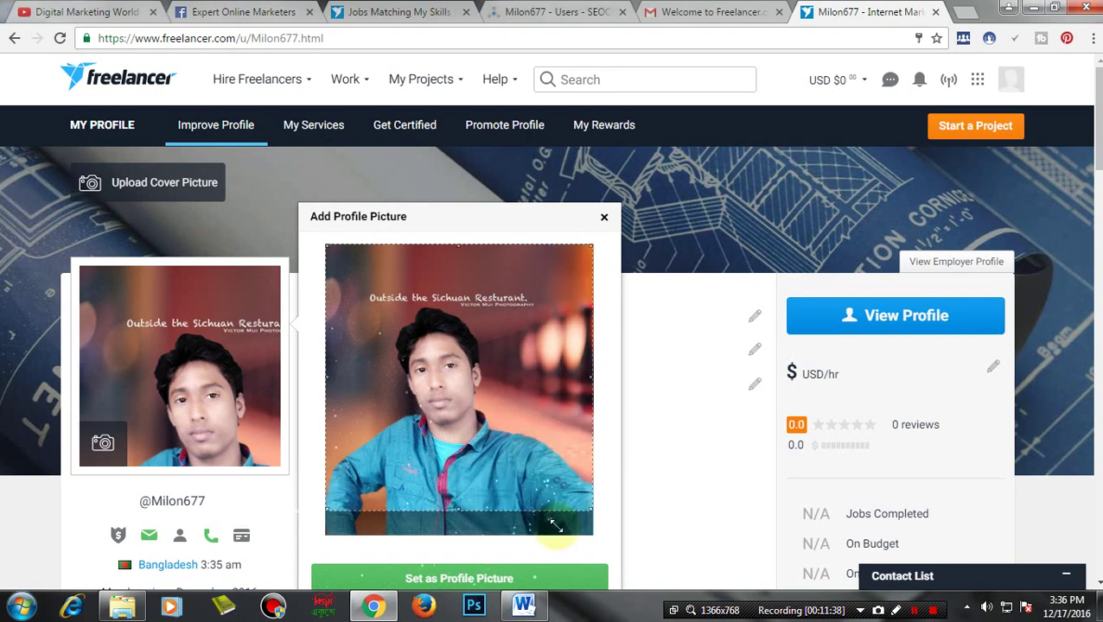
left_click_drag(522, 380, 520, 402)
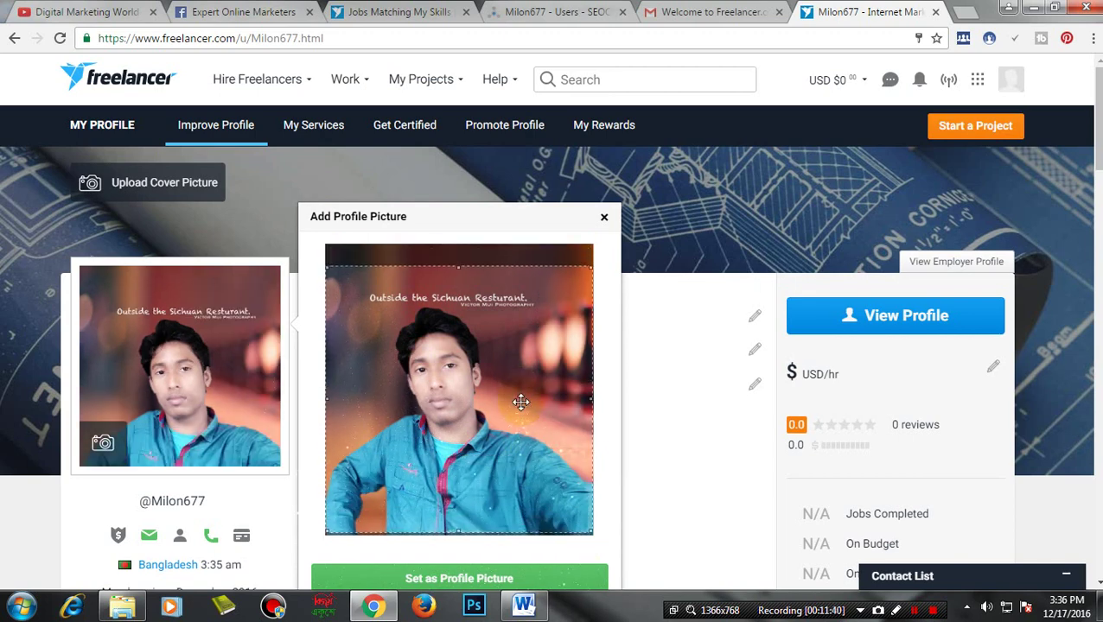
scroll(467, 572, "down", 2)
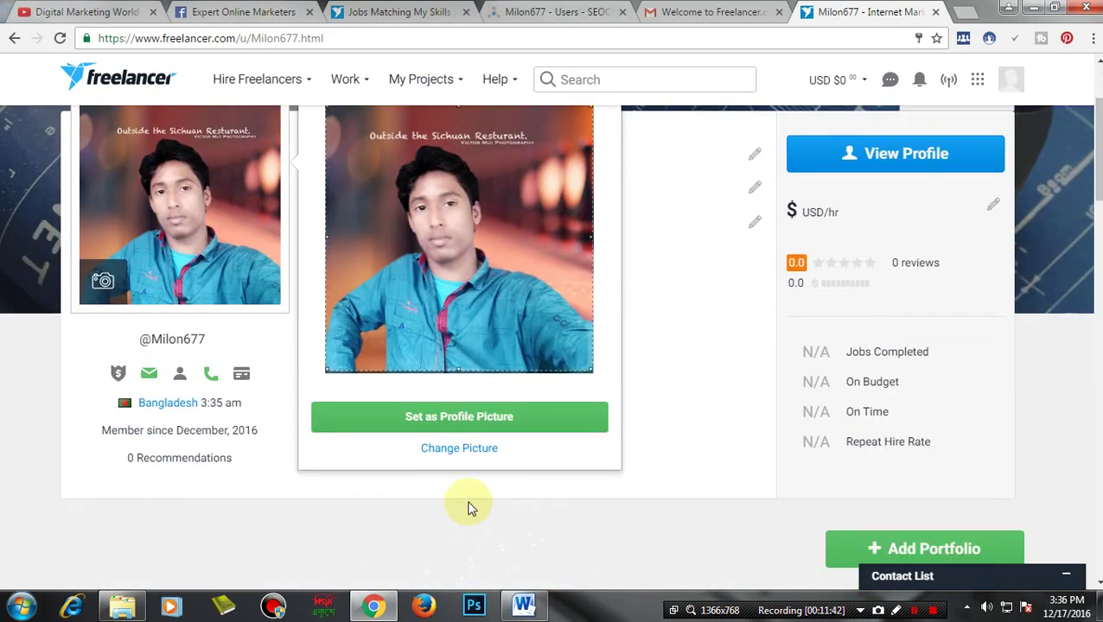
left_click(477, 425)
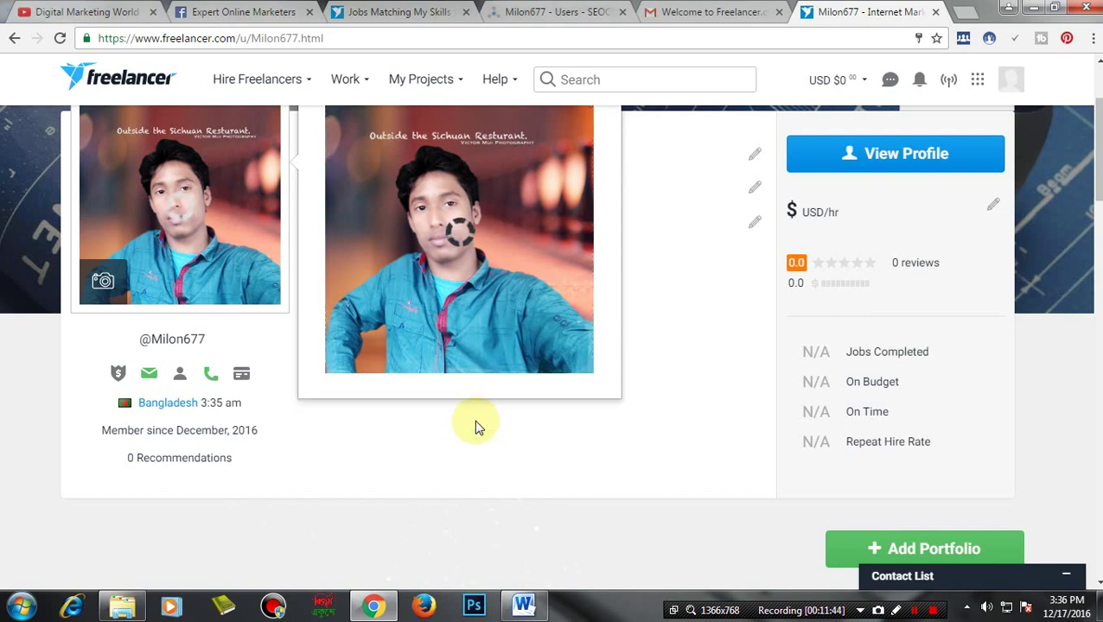
mouse_move(248, 105)
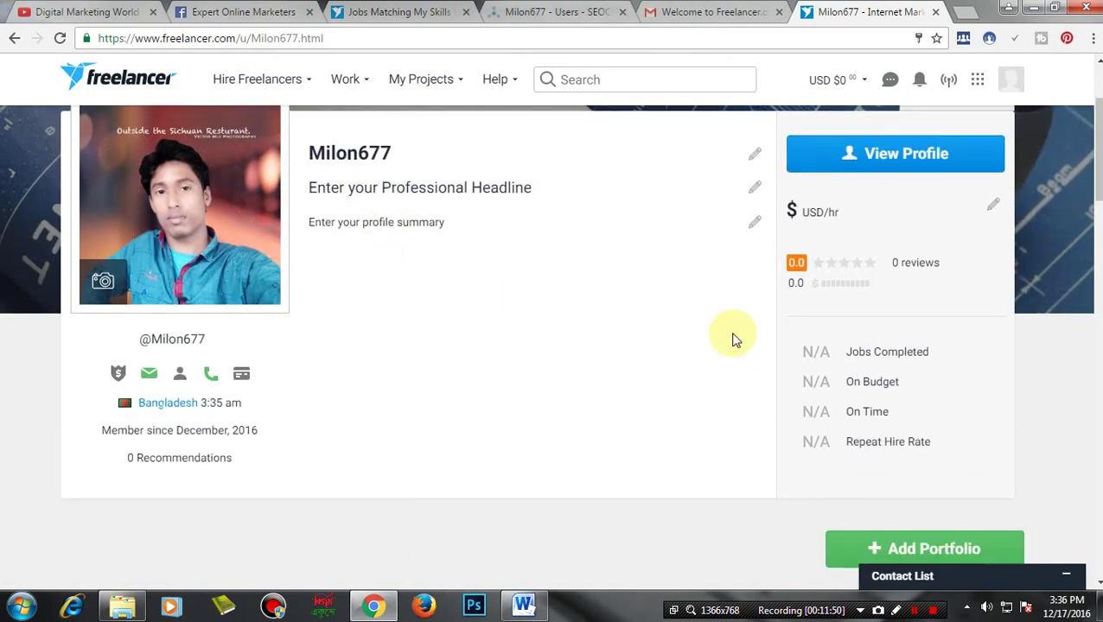
Step: Open a blank Experience entry form and try its job title and company fields
scroll(726, 332, "up", 3)
scroll(546, 290, "down", 2)
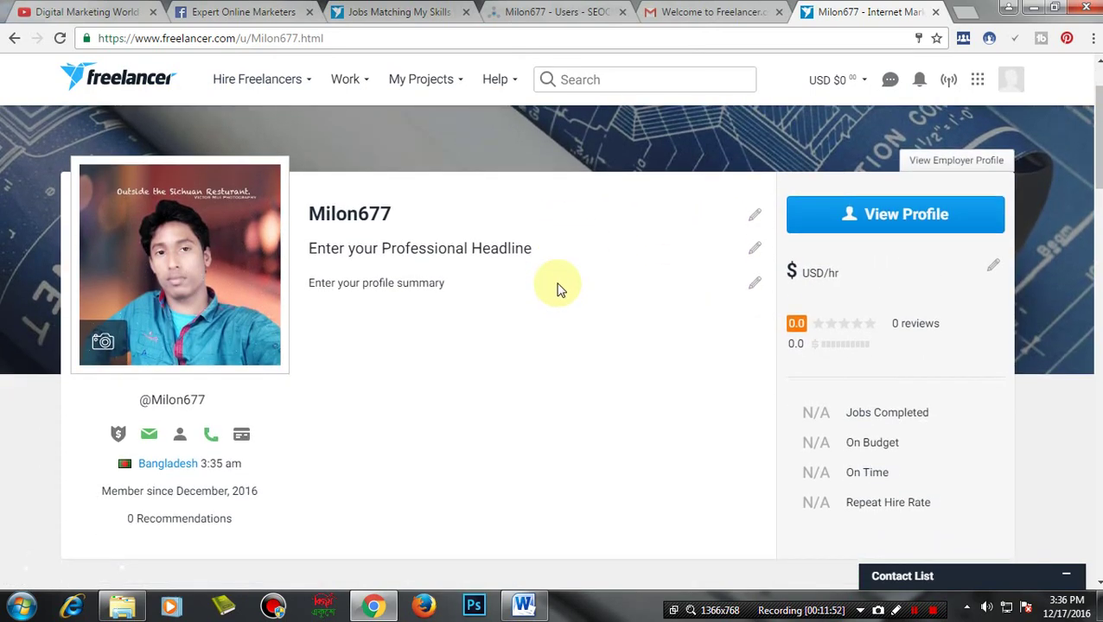
scroll(557, 288, "down", 2)
scroll(557, 287, "down", 2)
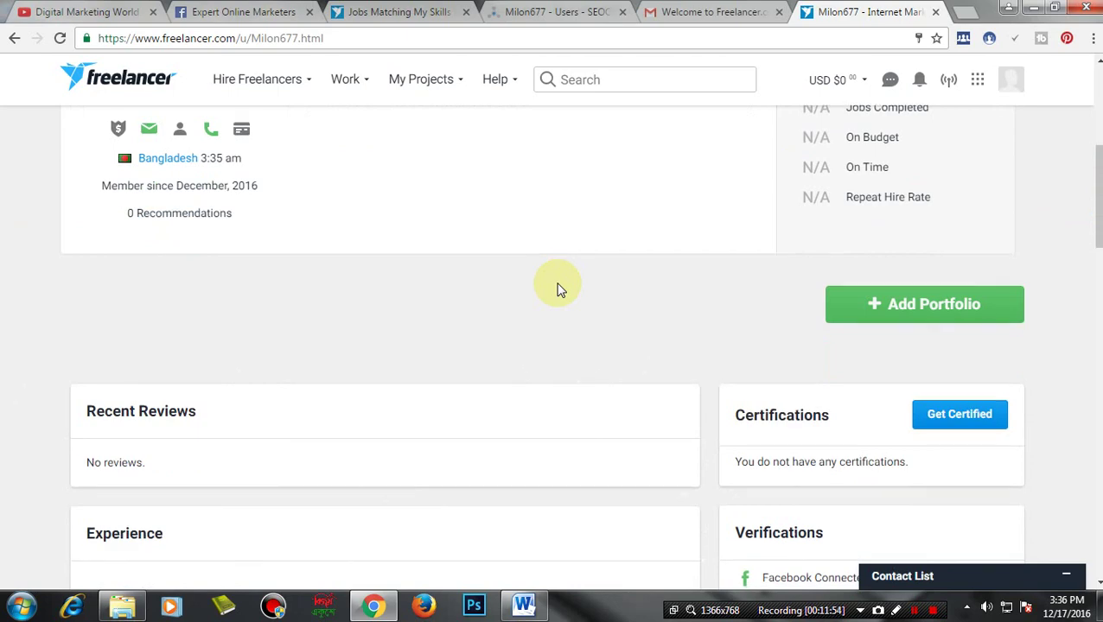
scroll(557, 288, "down", 3)
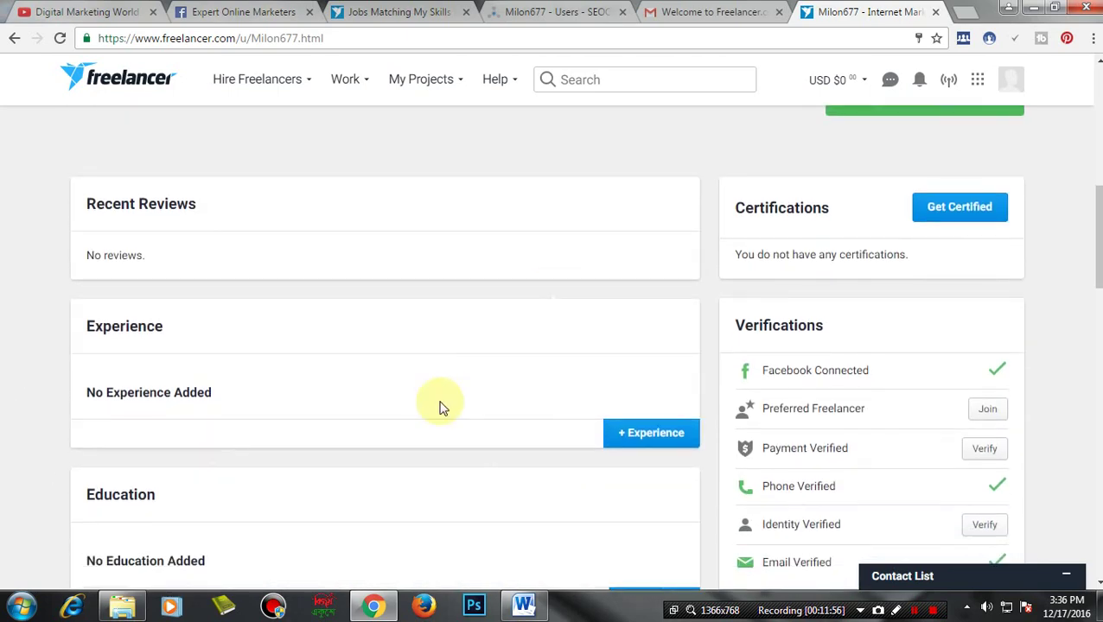
scroll(441, 406, "down", 2)
left_click(663, 323)
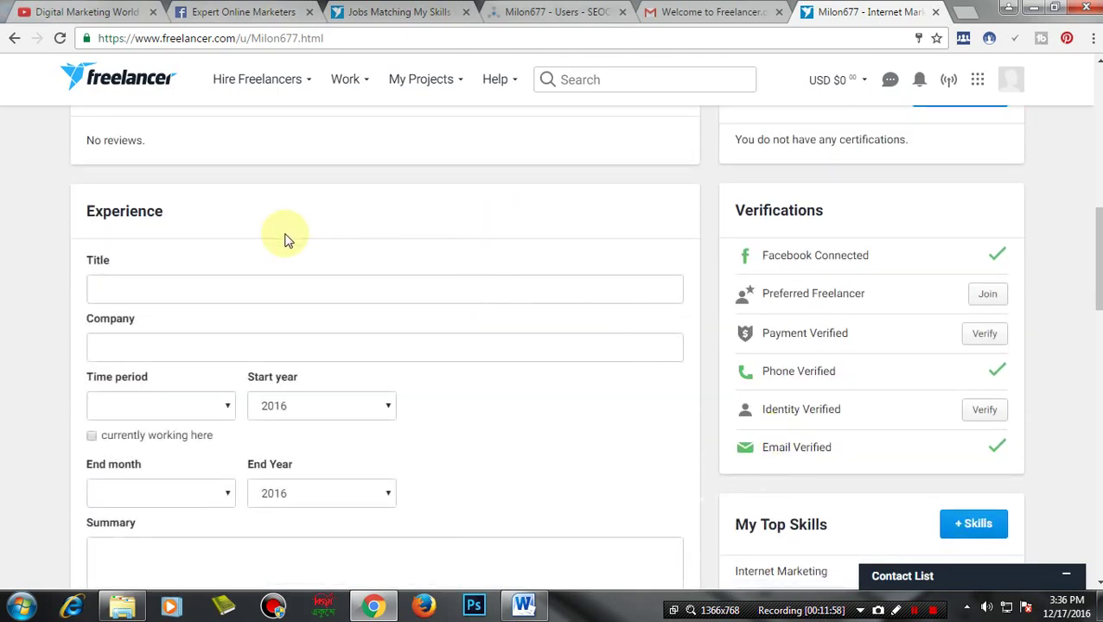
scroll(195, 270, "down", 1)
left_click(197, 208)
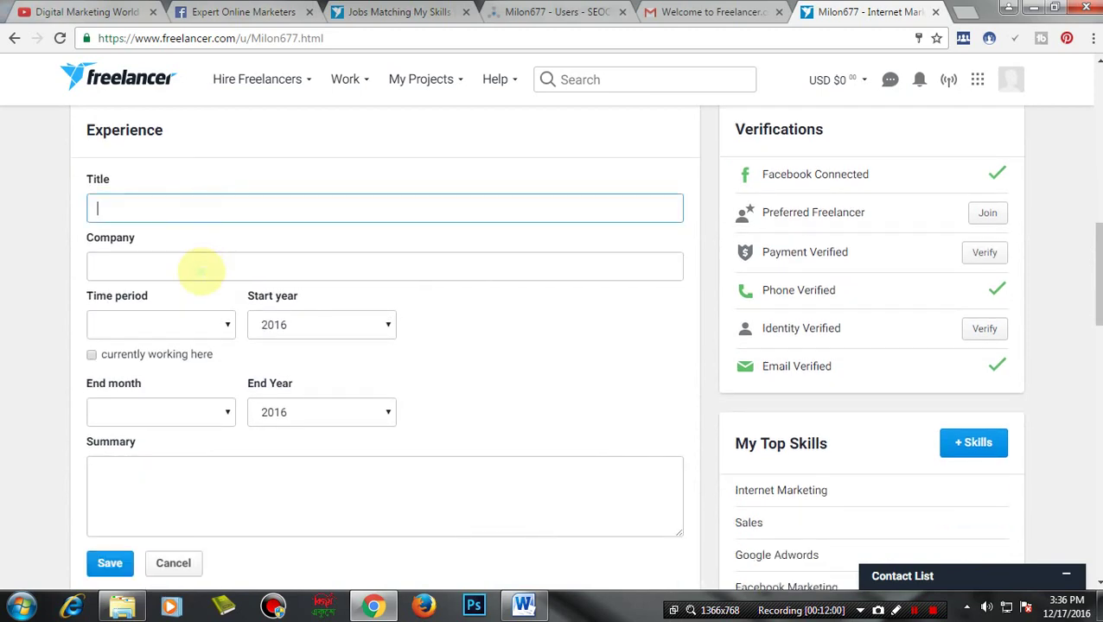
left_click(202, 269)
Step: Open an empty entry form in the Education section
scroll(201, 273, "down", 1)
scroll(200, 273, "down", 5)
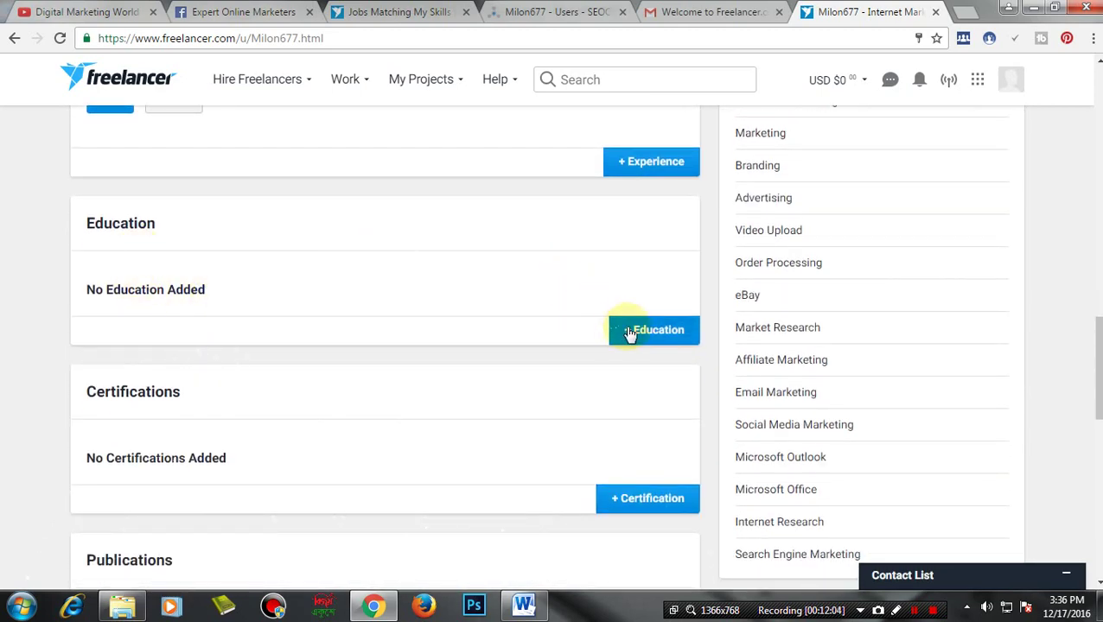
scroll(605, 324, "up", 1)
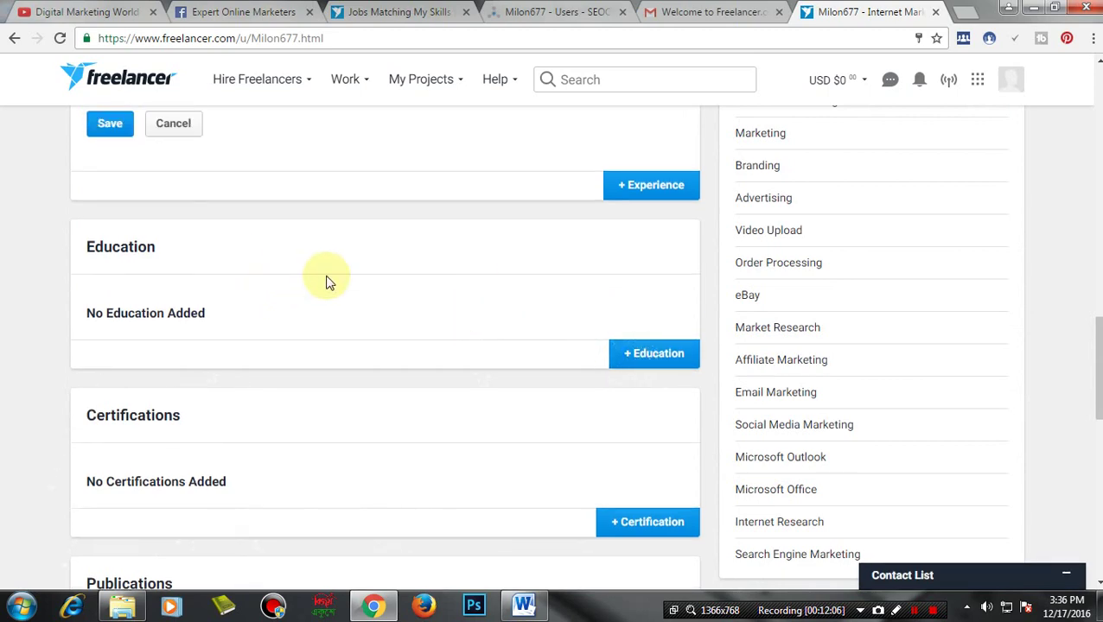
left_click(654, 360)
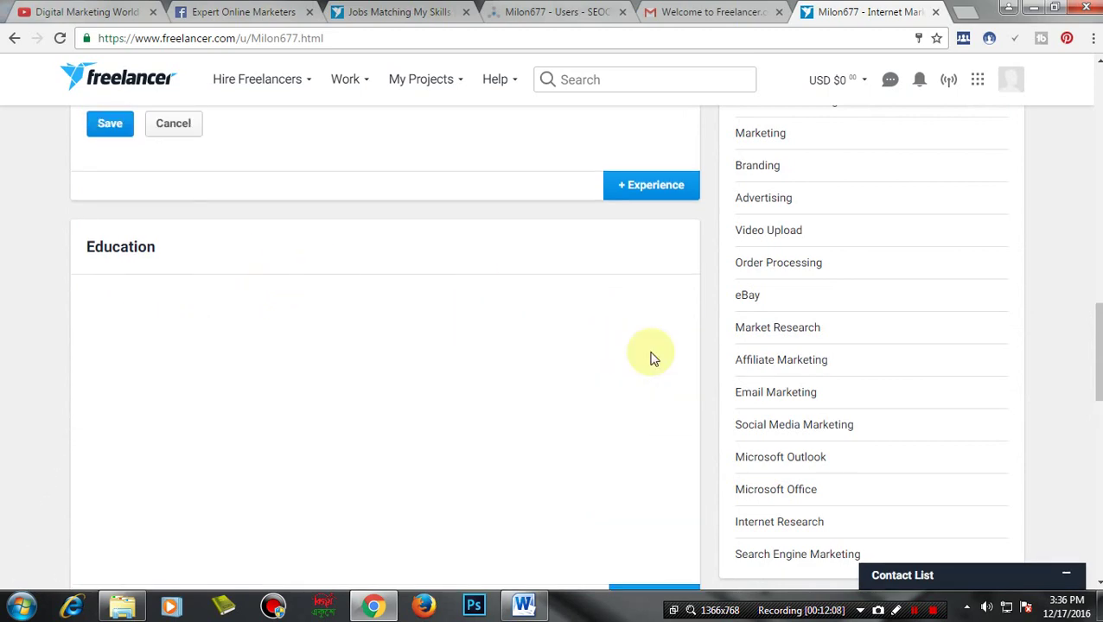
Step: Set the education entry's country to Bangladesh
scroll(421, 316, "down", 2)
scroll(423, 326, "up", 2)
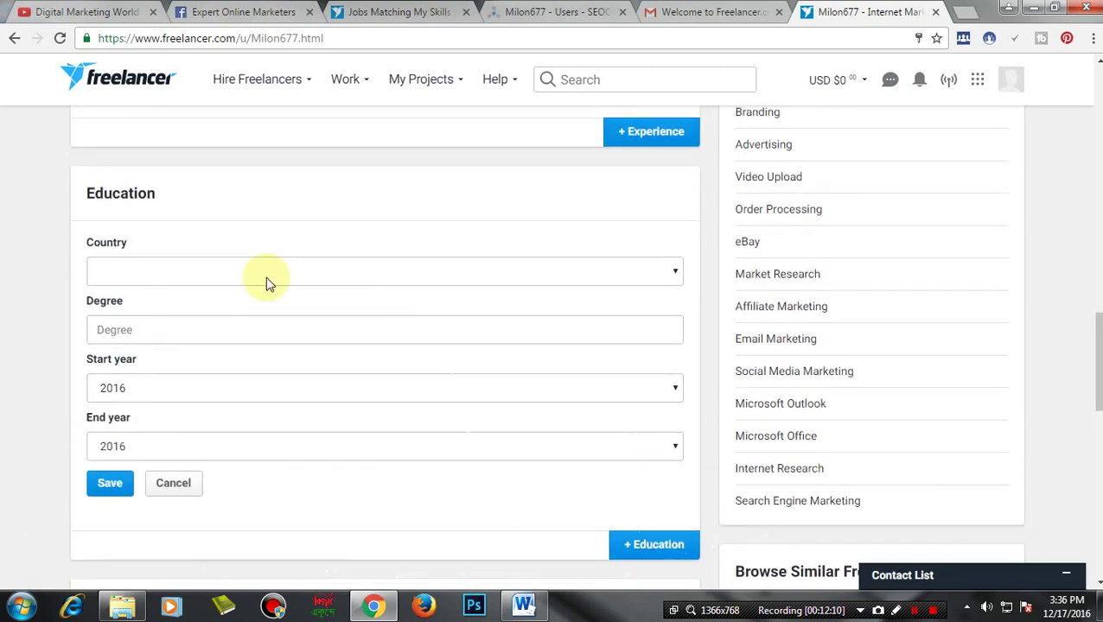
left_click(303, 330)
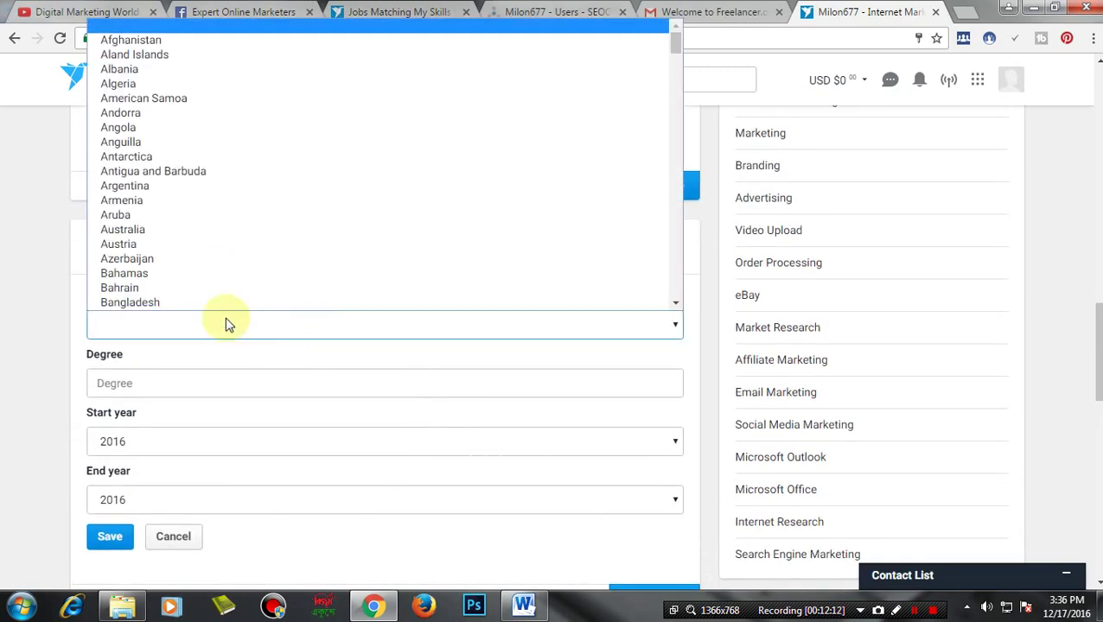
left_click(216, 304)
scroll(195, 346, "down", 1)
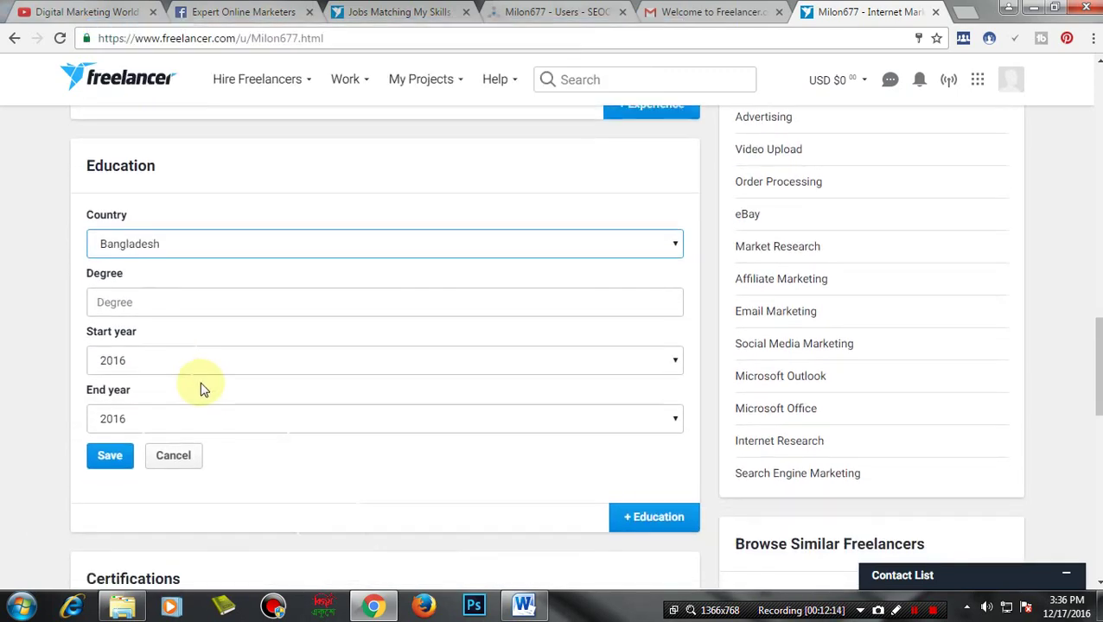
scroll(182, 303, "up", 1)
Step: Browse the Bangladesh University/College list and close it without picking one
left_click(190, 309)
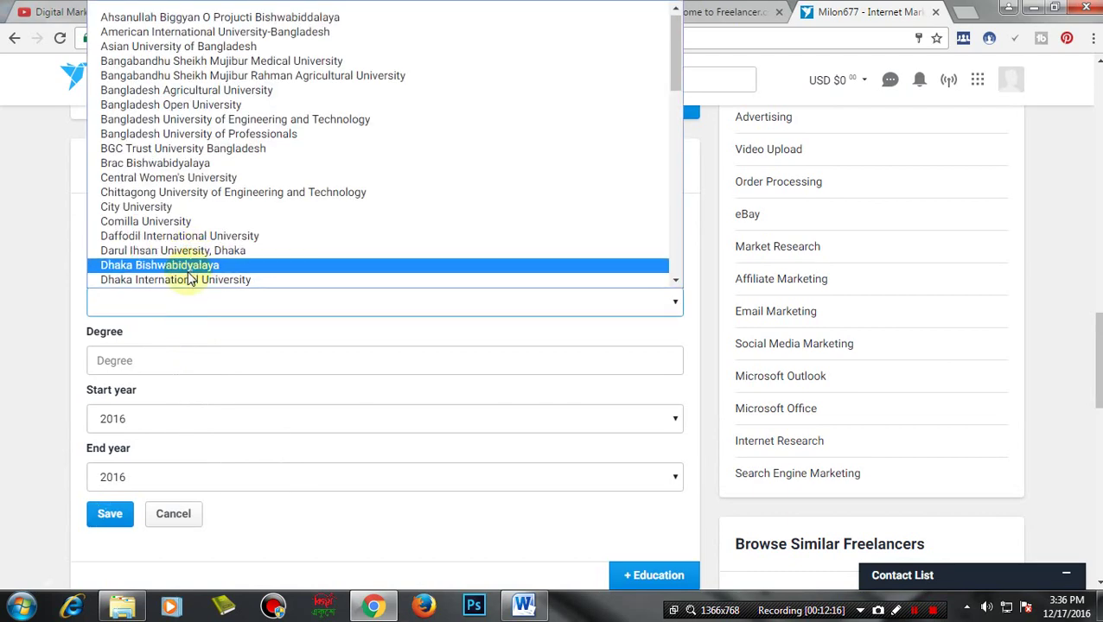
scroll(212, 199, "down", 4)
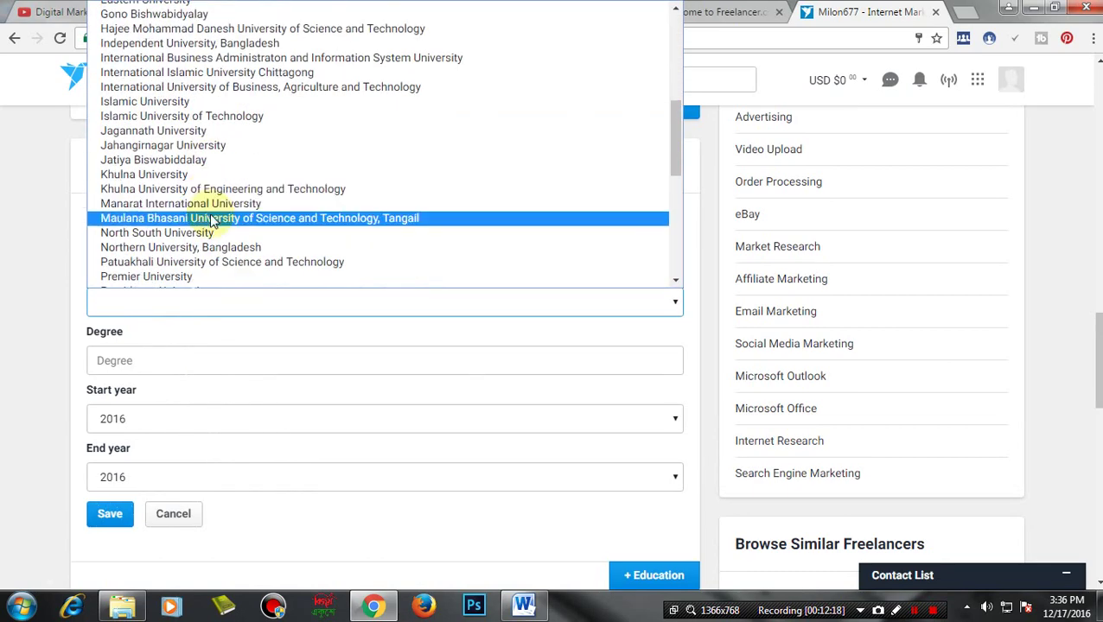
scroll(212, 259, "down", 4)
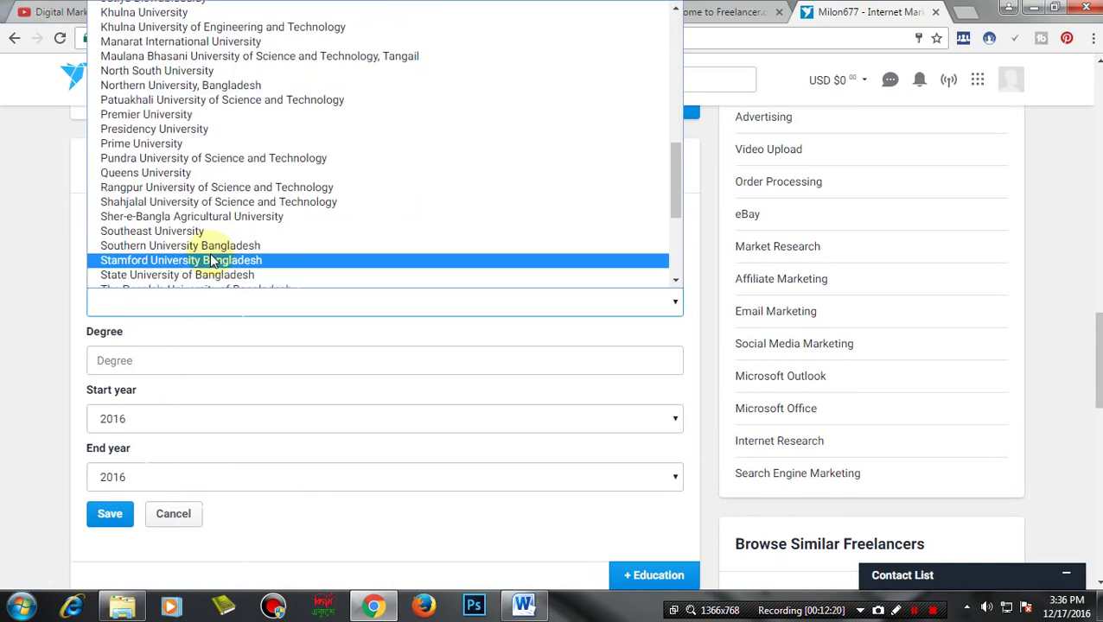
scroll(213, 259, "up", 4)
scroll(230, 206, "down", 2)
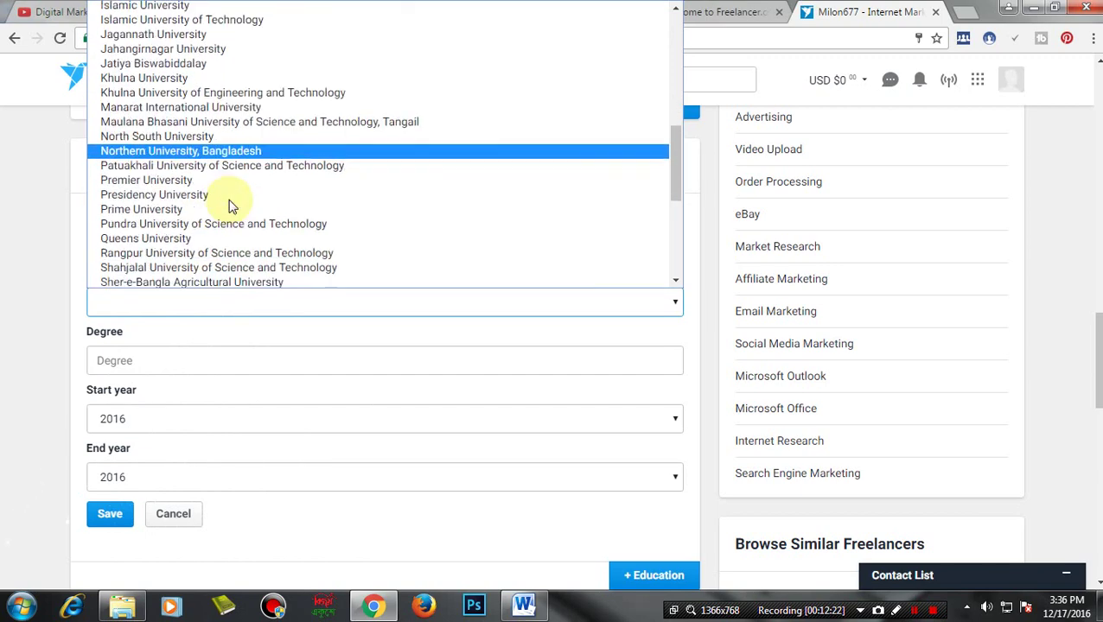
scroll(230, 208, "down", 6)
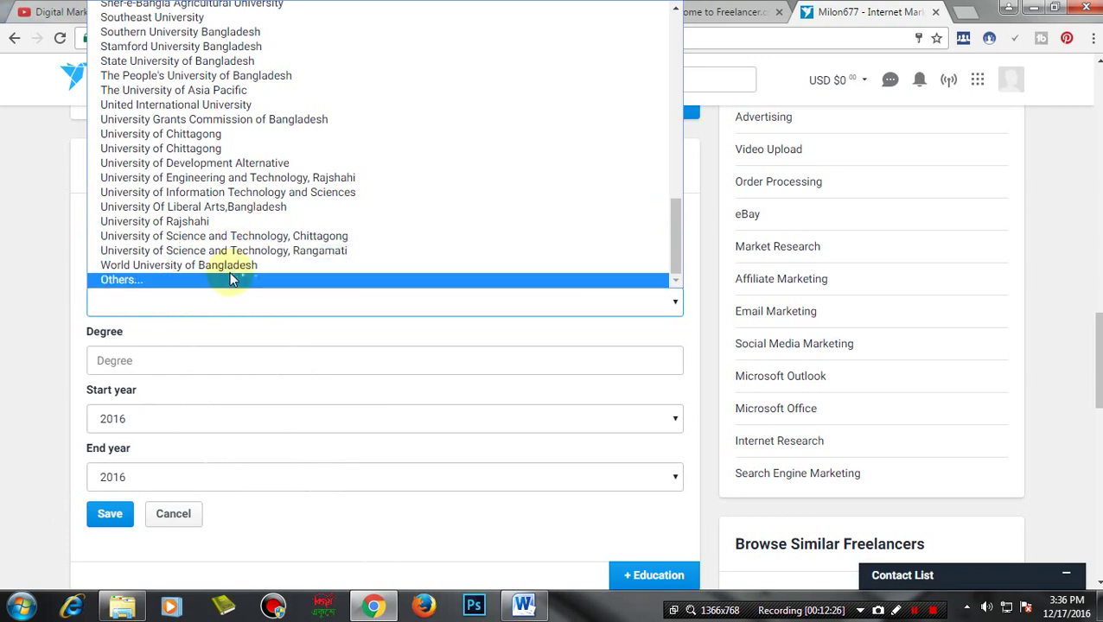
scroll(251, 216, "up", 3)
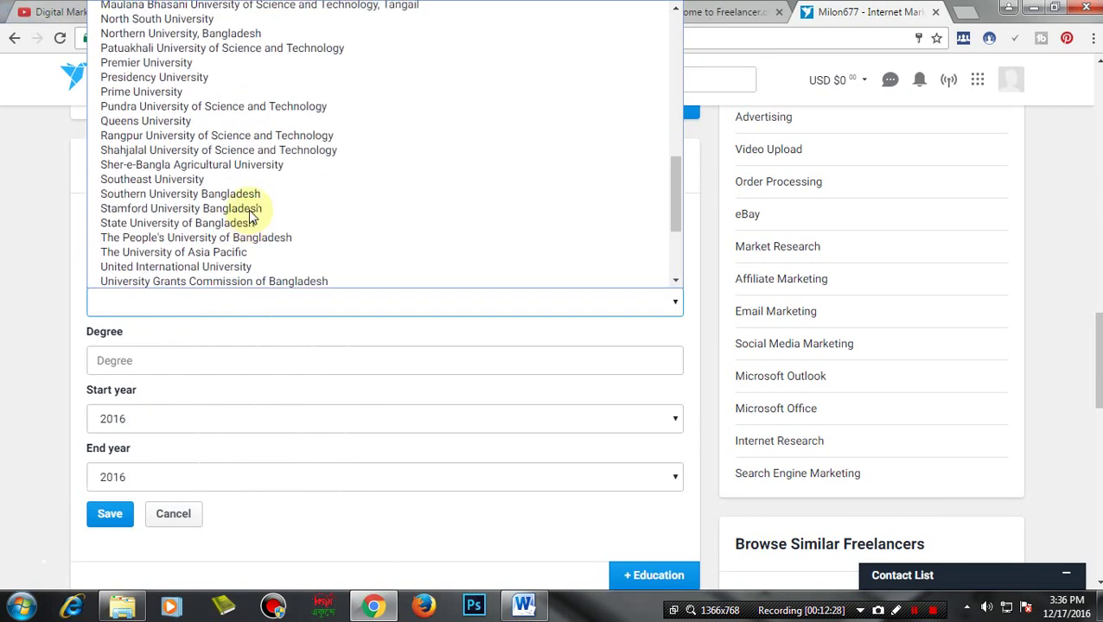
scroll(255, 229, "up", 12)
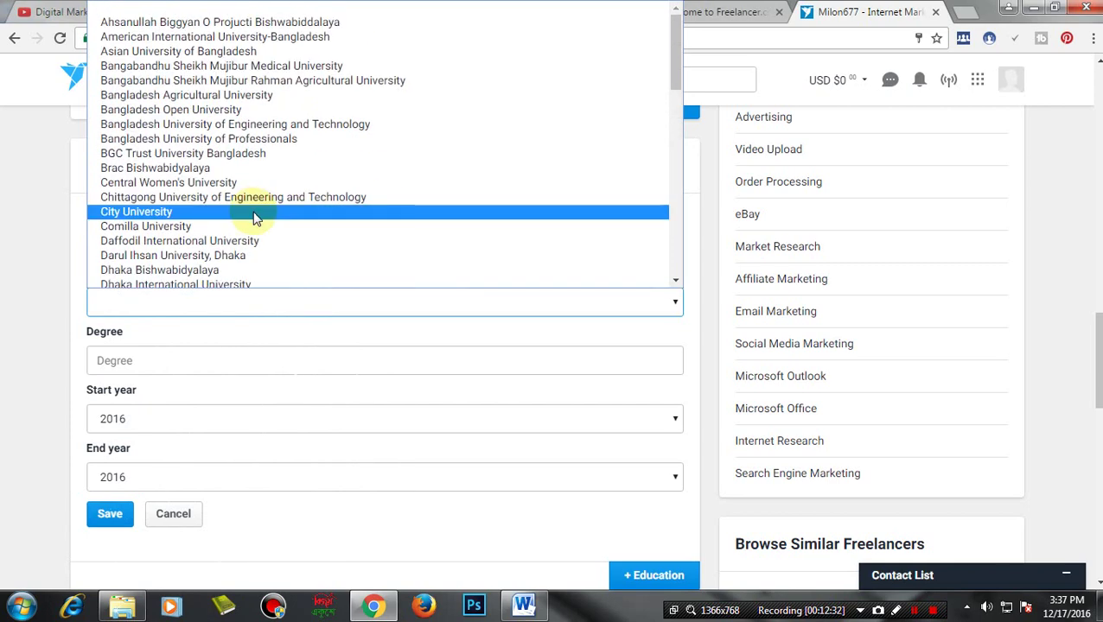
scroll(255, 217, "down", 15)
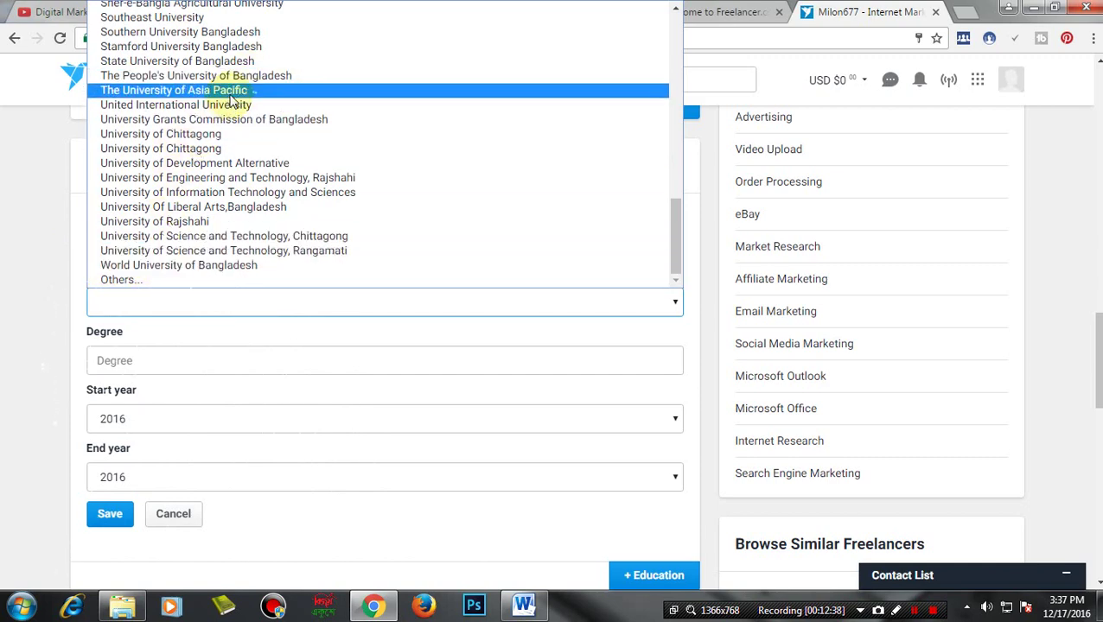
left_click(116, 301)
Step: Move to the Degree field, then cancel the unfinished education entry
scroll(116, 302, "down", 1)
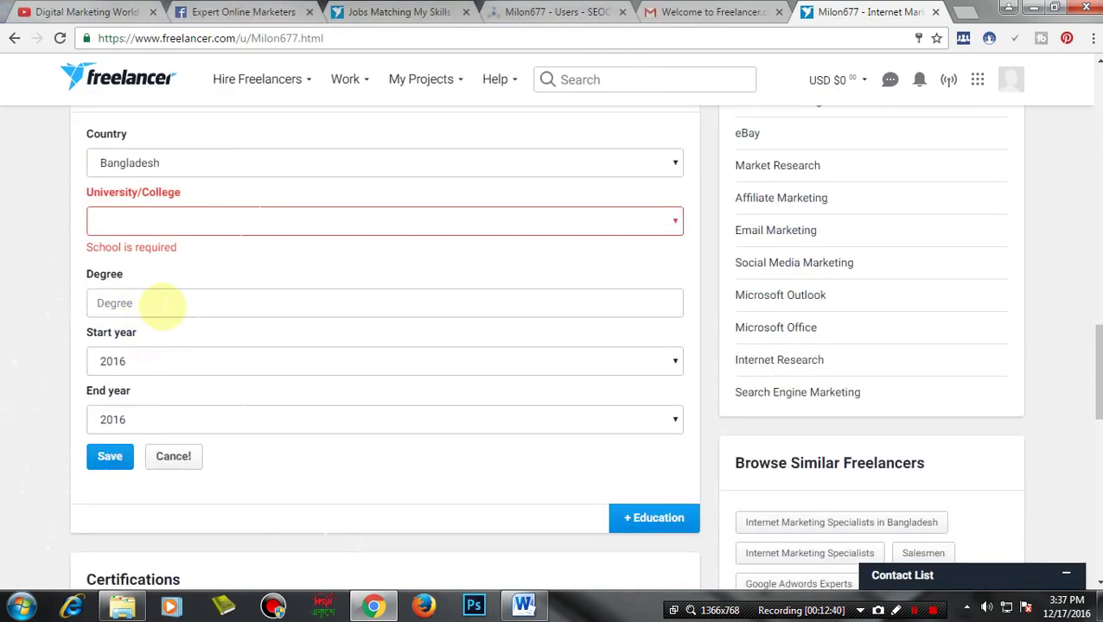
left_click(164, 303)
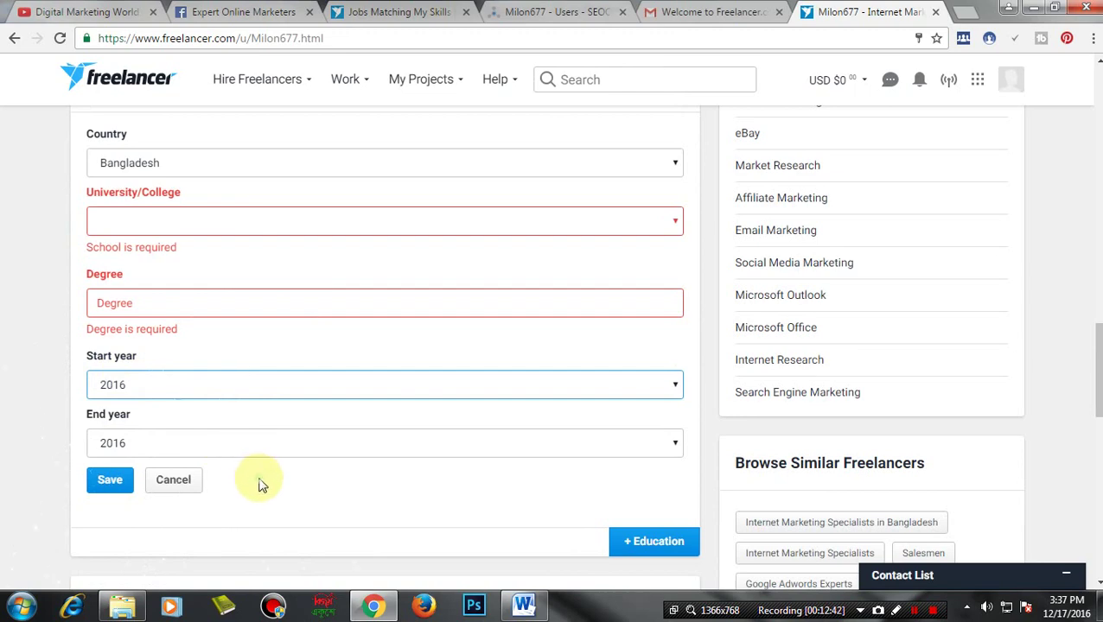
scroll(294, 458, "down", 2)
left_click(176, 319)
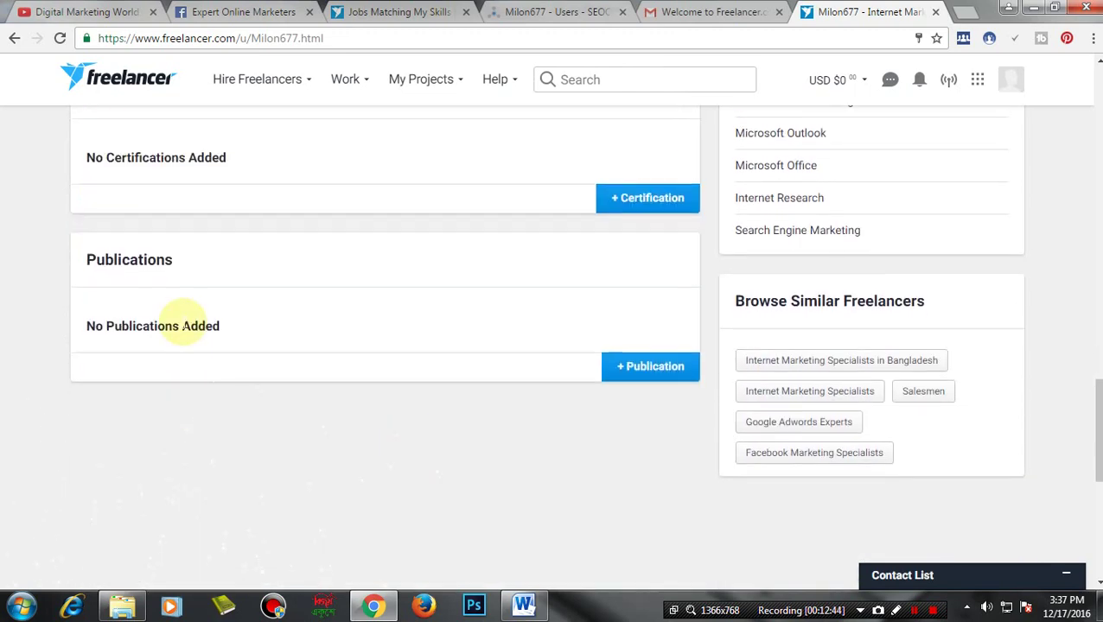
Step: Scroll back to the profile top and choose the orange Start a Project button
scroll(726, 356, "down", 3)
scroll(605, 226, "up", 9)
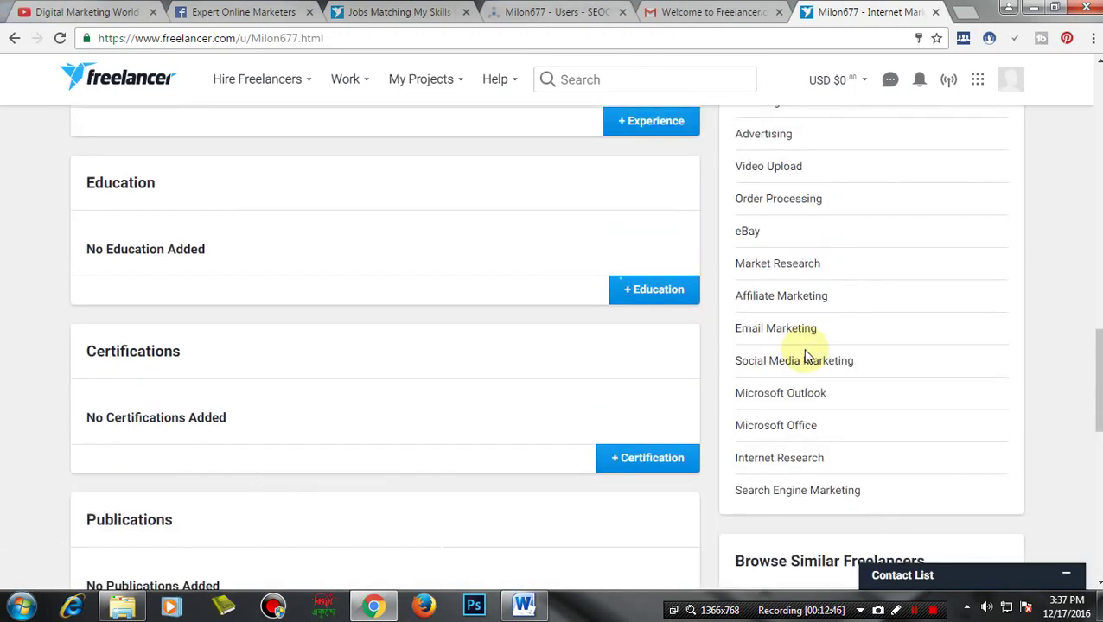
scroll(799, 346, "up", 5)
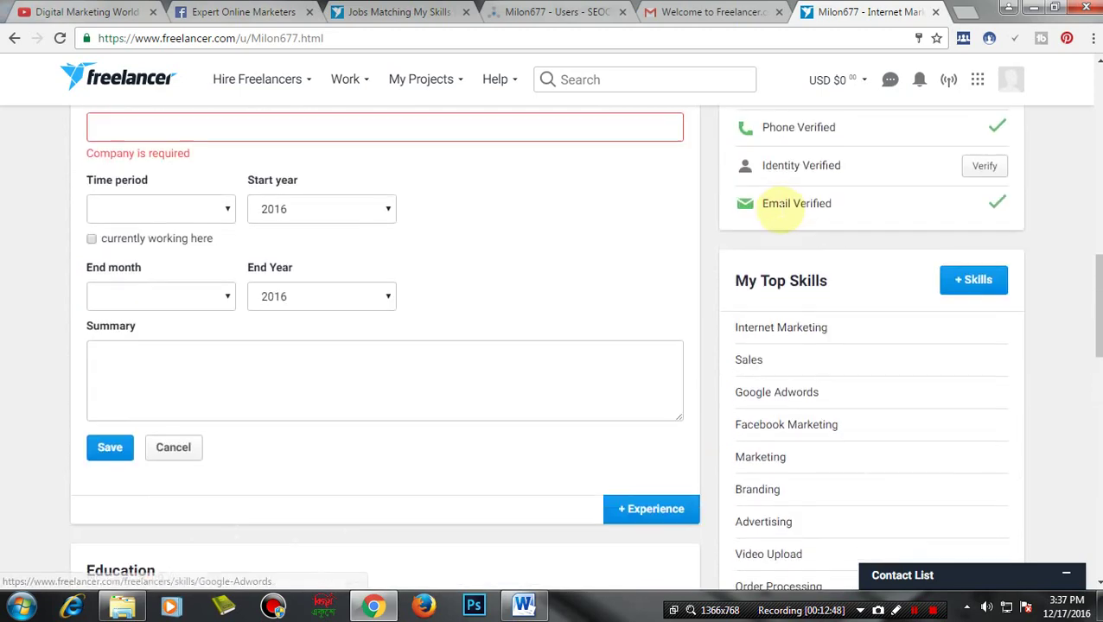
scroll(781, 227, "up", 1)
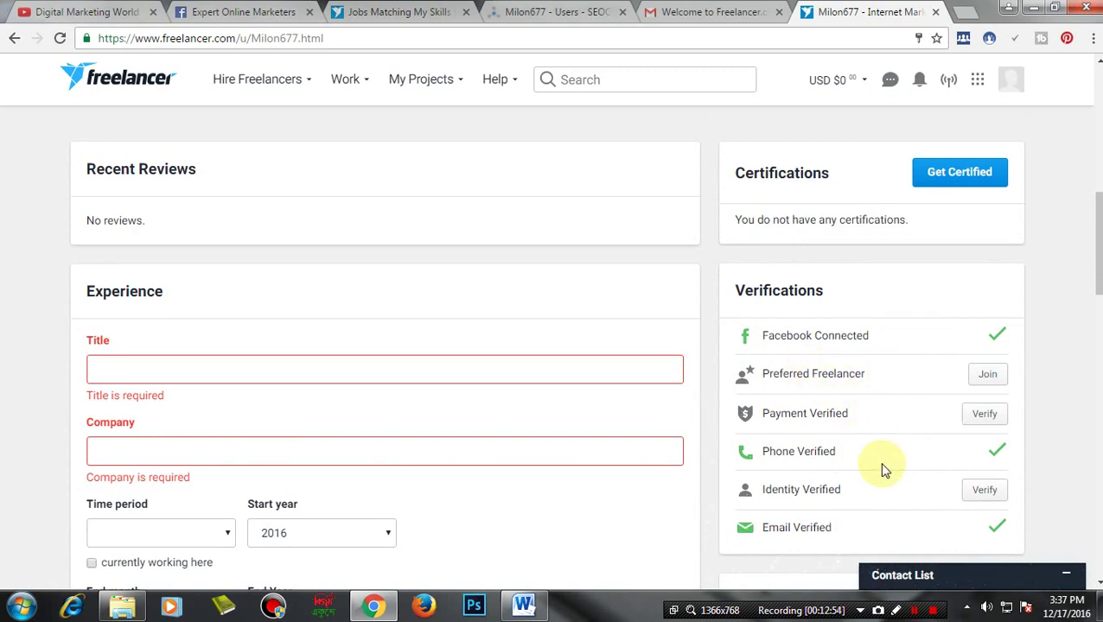
scroll(848, 358, "up", 3)
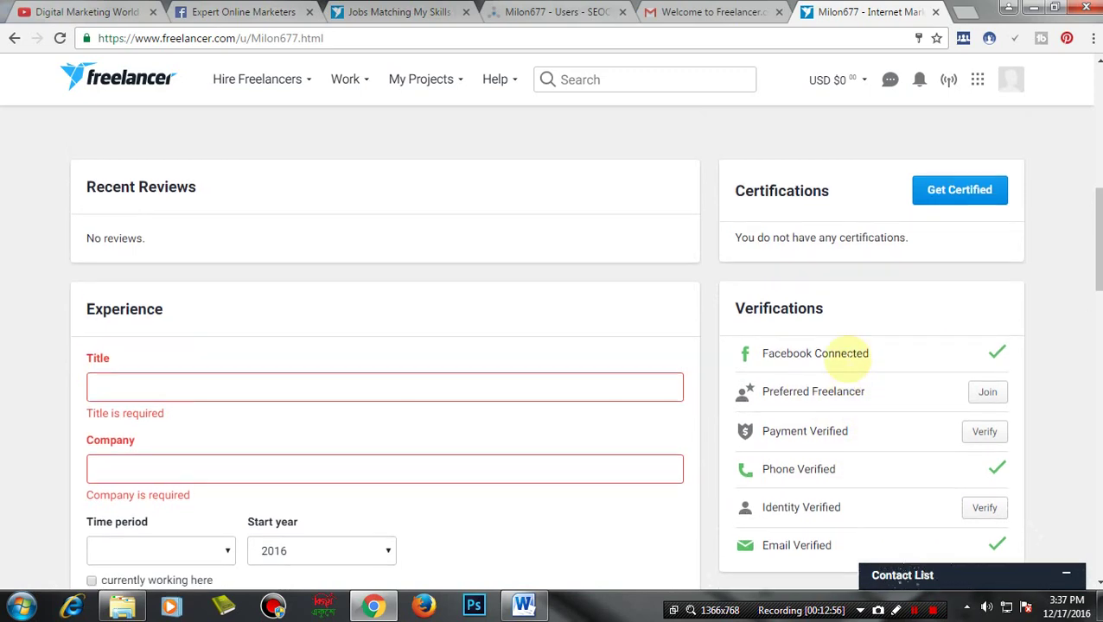
scroll(849, 363, "up", 5)
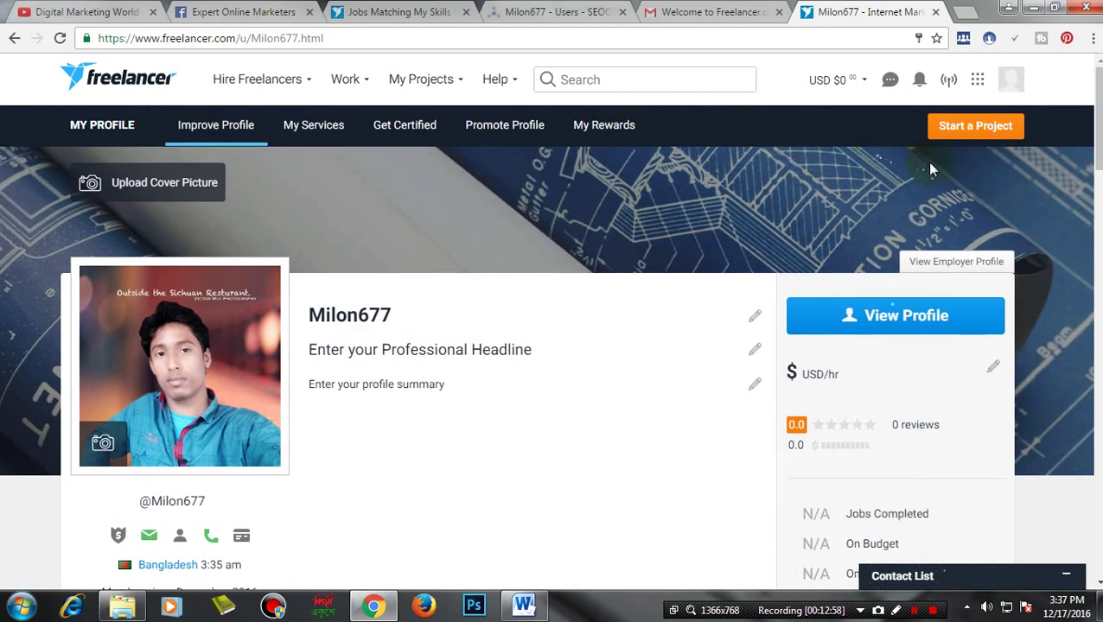
left_click(958, 136)
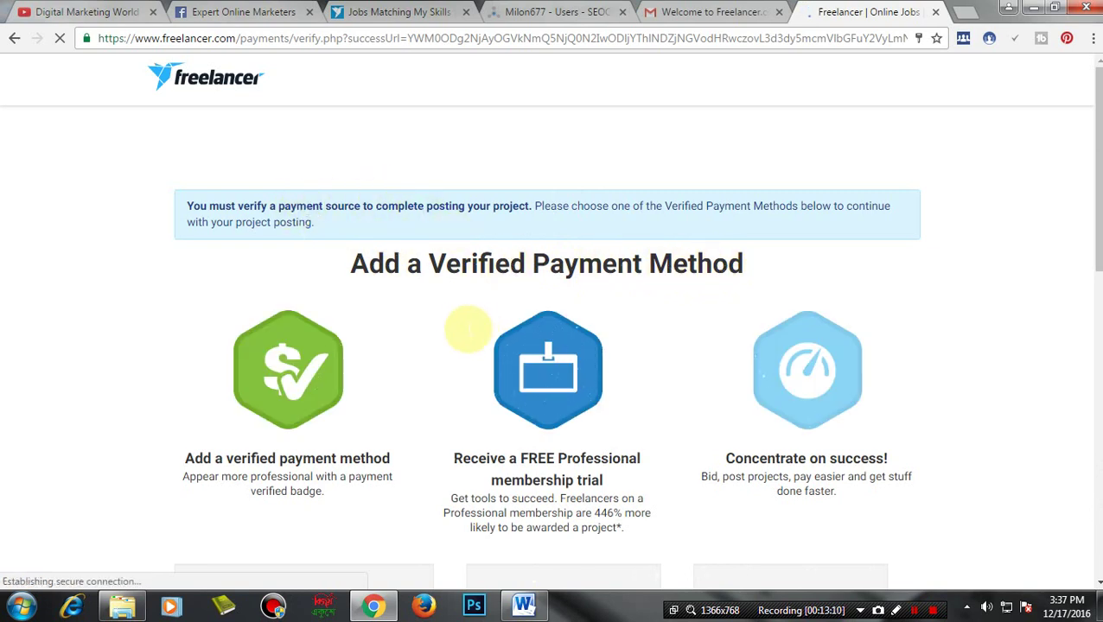
Step: Review the payment verification options, try Add PayPal Account, then go back to the profile
scroll(467, 328, "down", 1)
left_click_drag(467, 328, 554, 273)
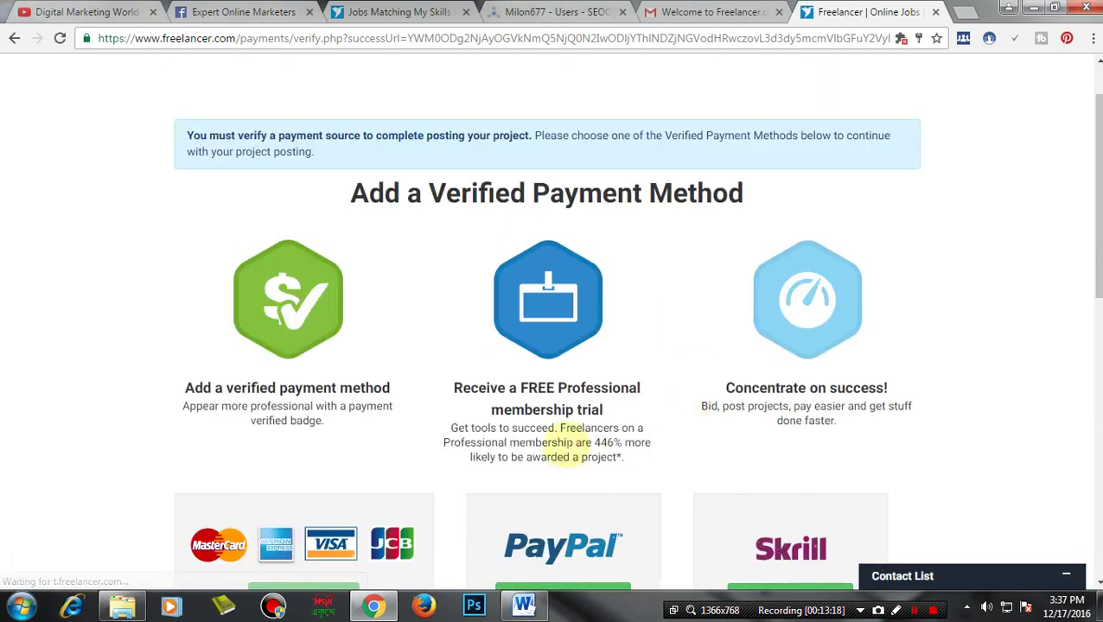
scroll(570, 451, "down", 2)
left_click(539, 436)
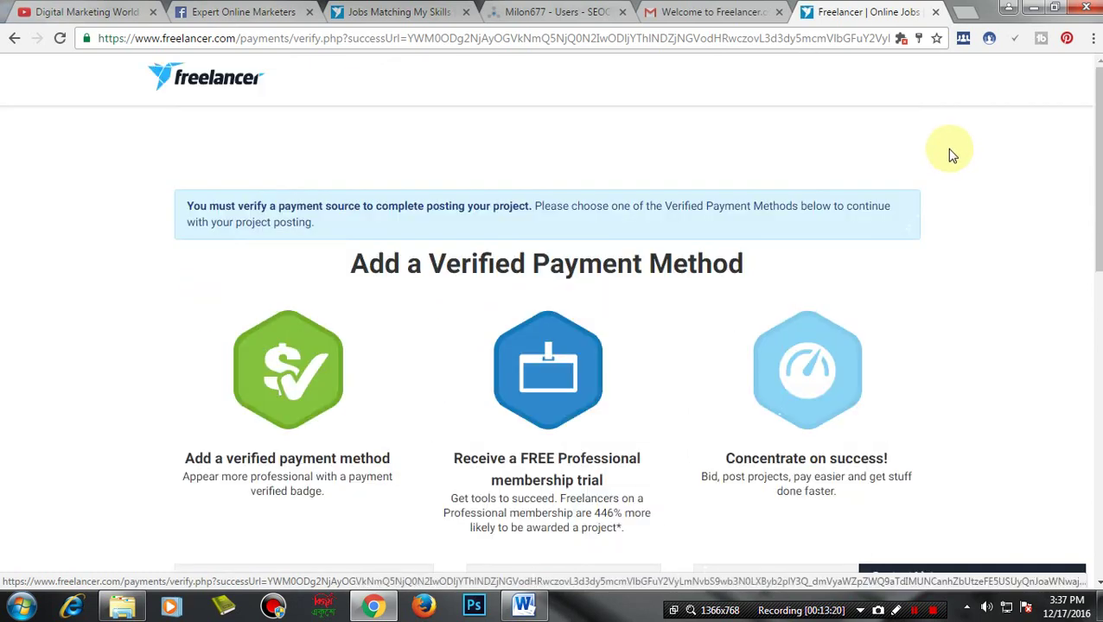
left_click(14, 38)
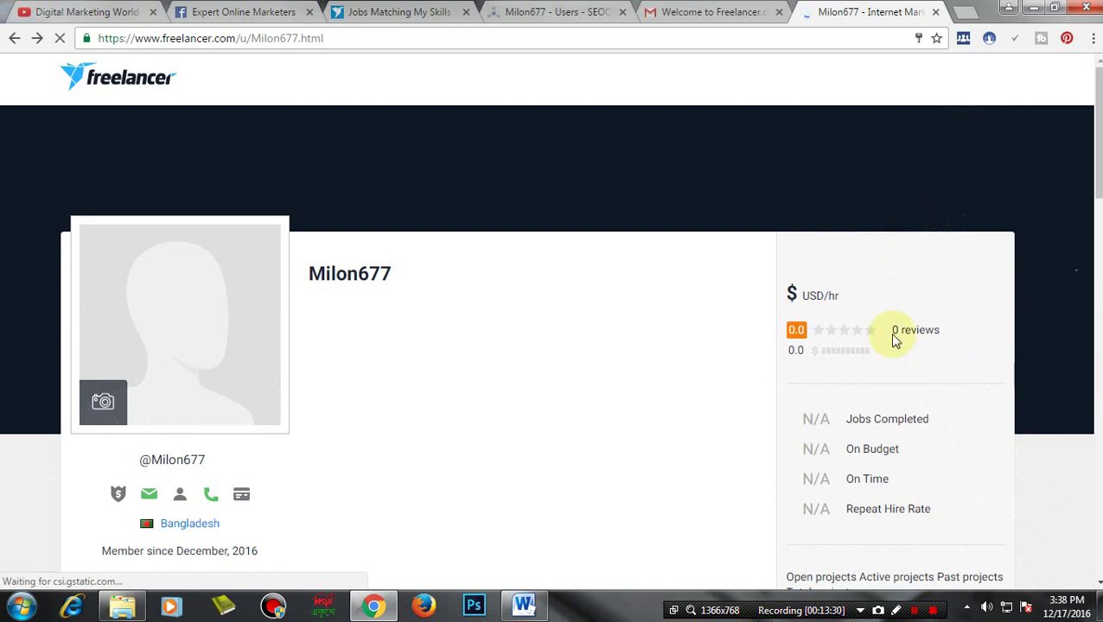
Step: Sign out of the new account using Logout in the top-right account menu
left_click_drag(928, 330, 892, 331)
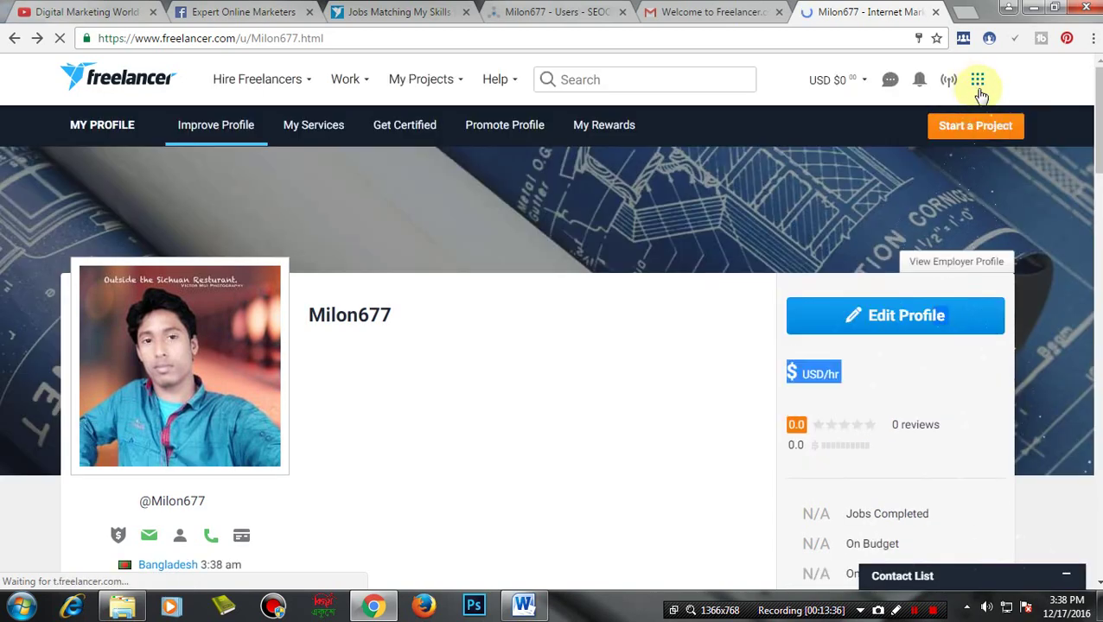
left_click(1014, 80)
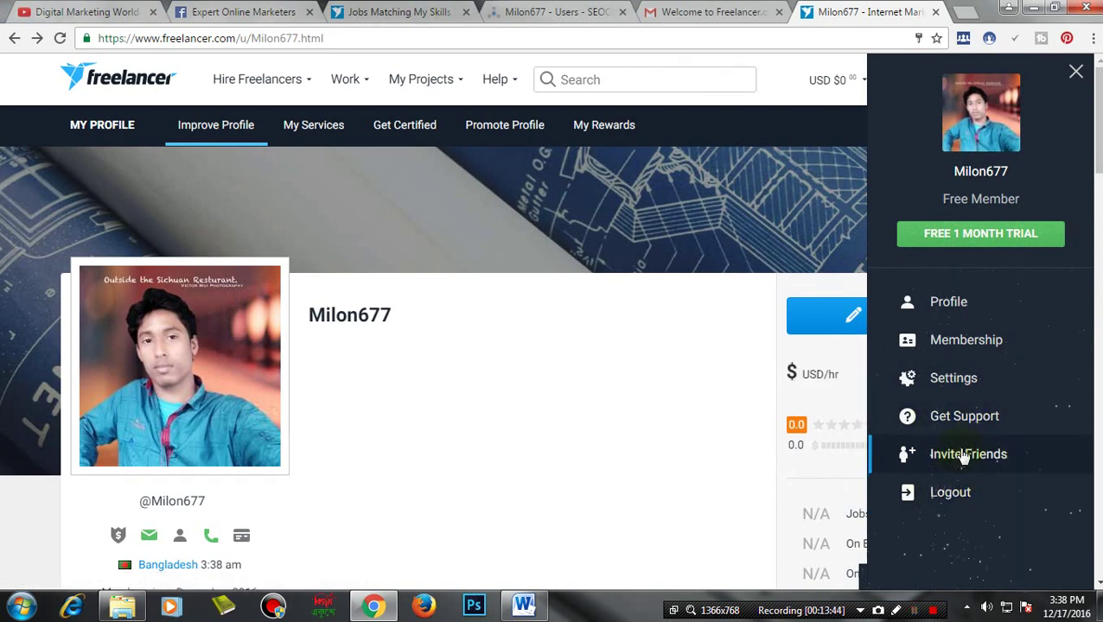
left_click(952, 385)
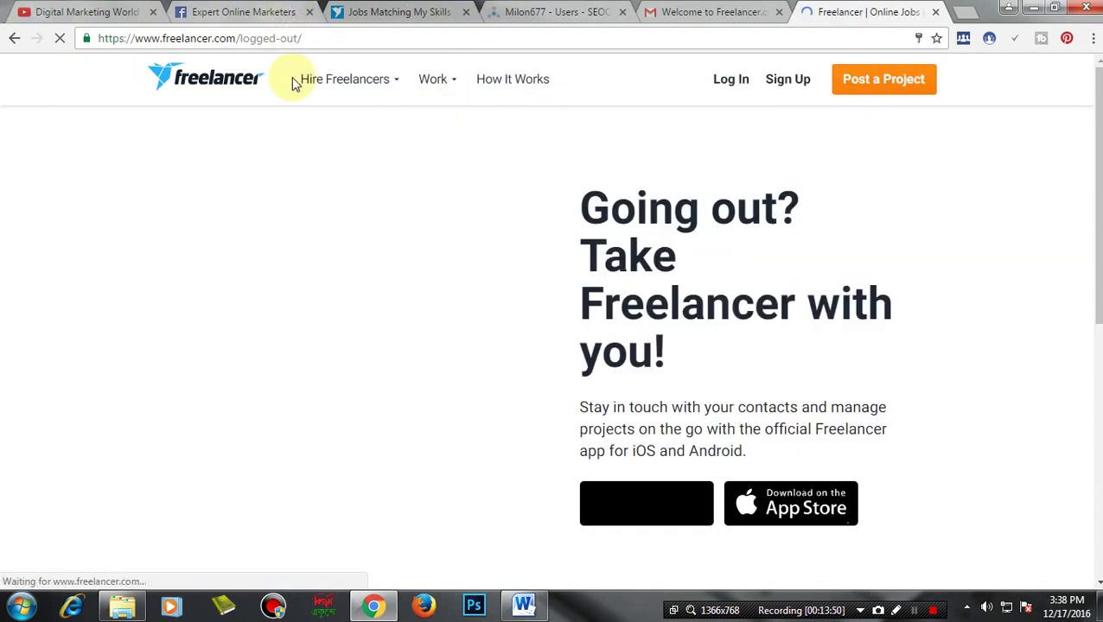
mouse_move(294, 82)
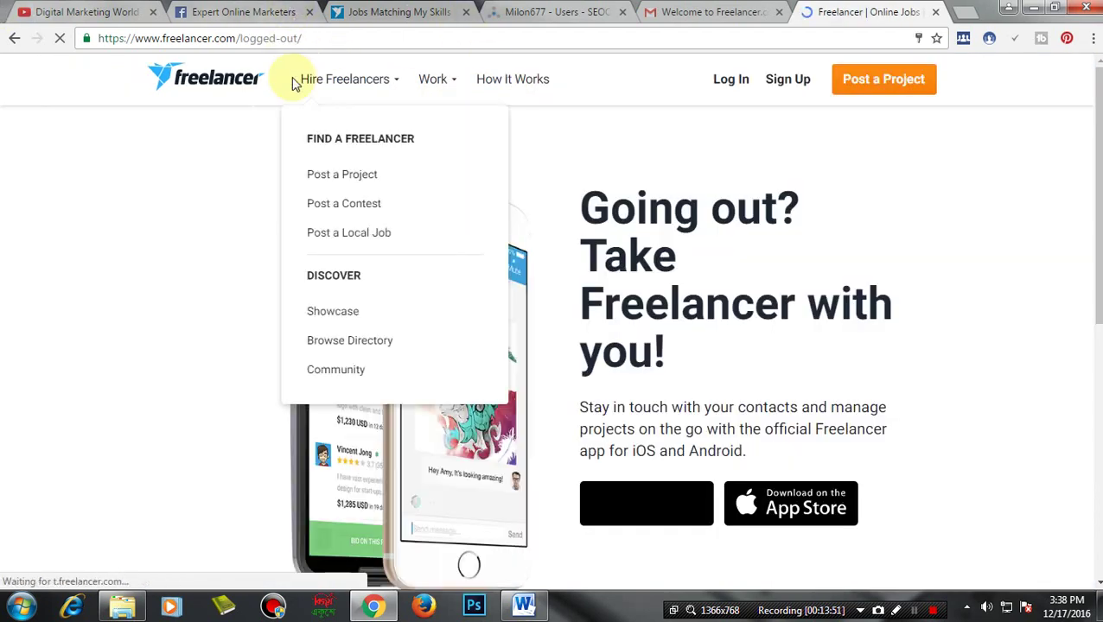